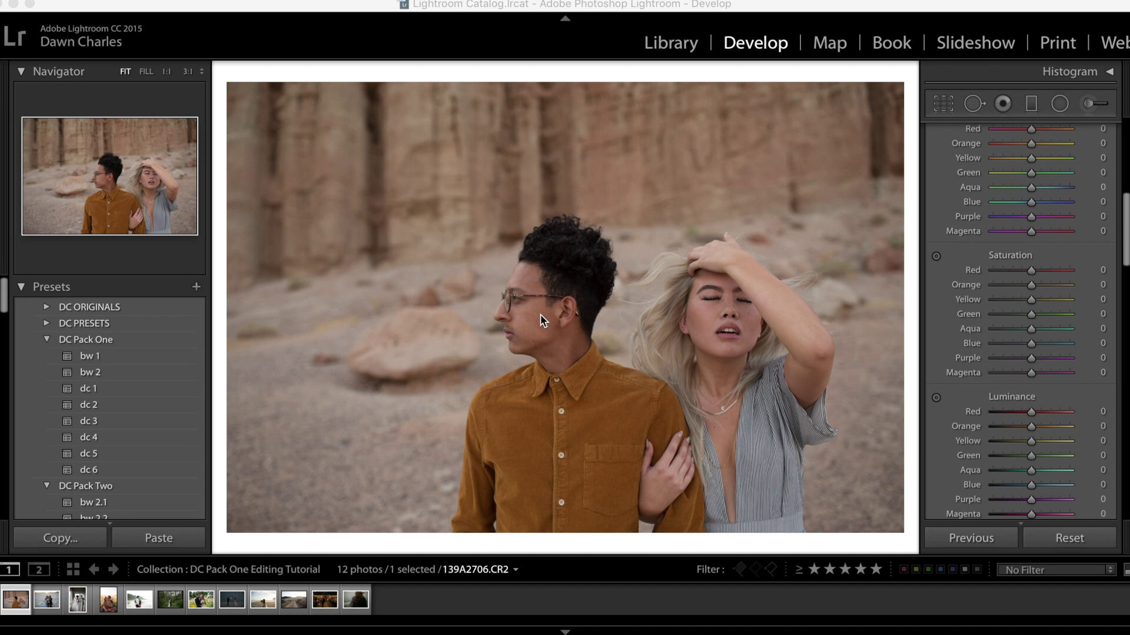
# Step: Compare the dc 3 and dc 4 presets from DC Pack One on the desert couple photo and apply dc 4
pyautogui.scroll(10, 991, 374)
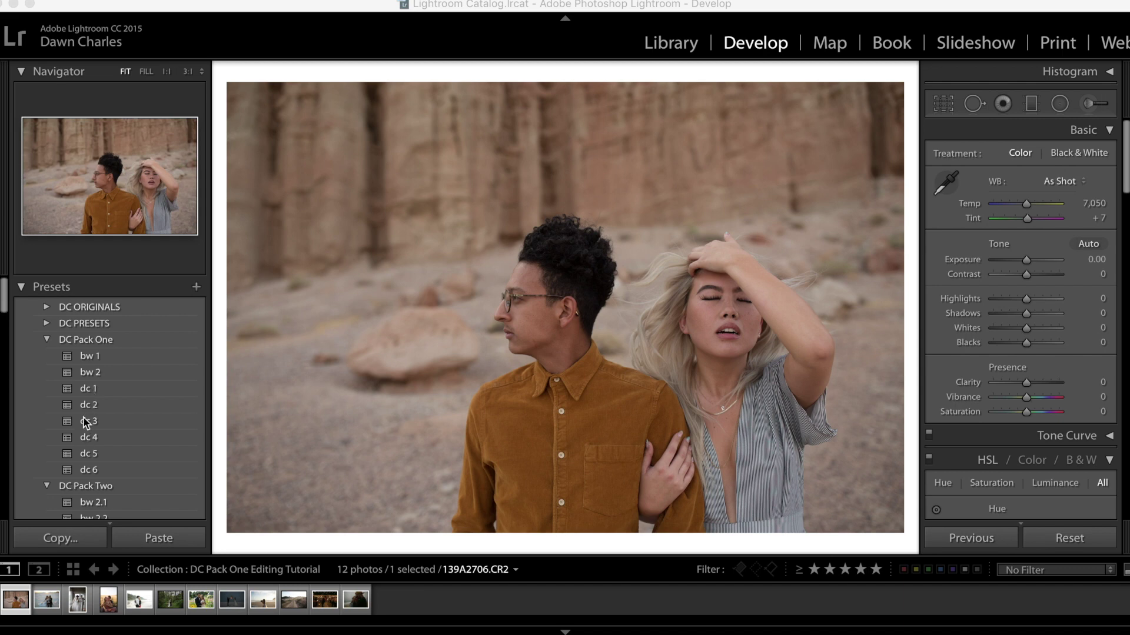
pyautogui.click(97, 439)
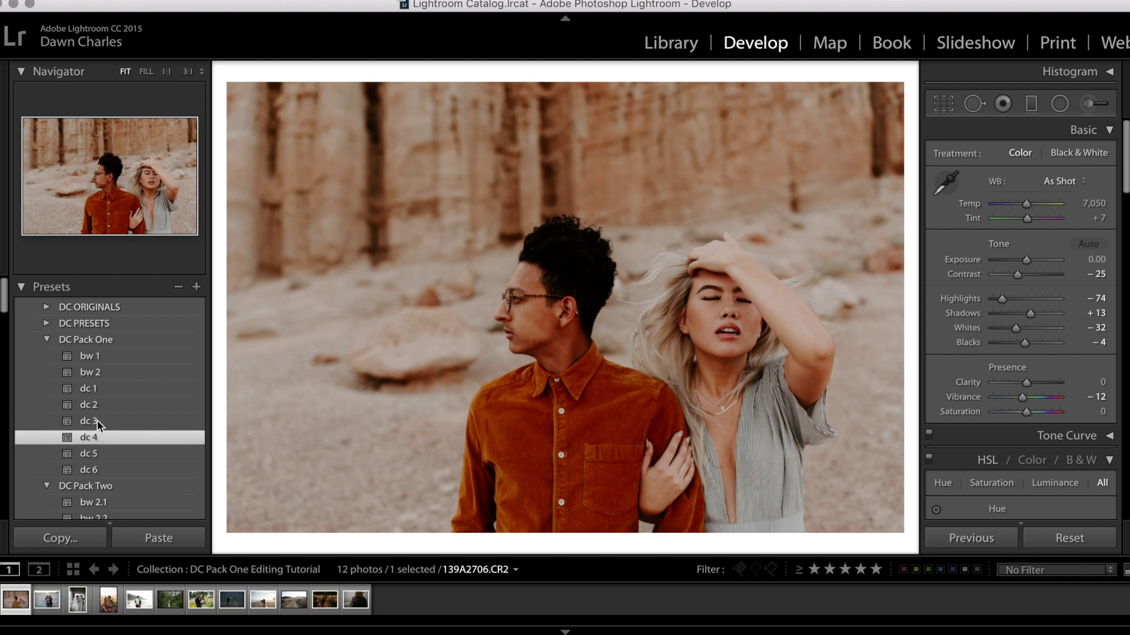
pyautogui.click(96, 421)
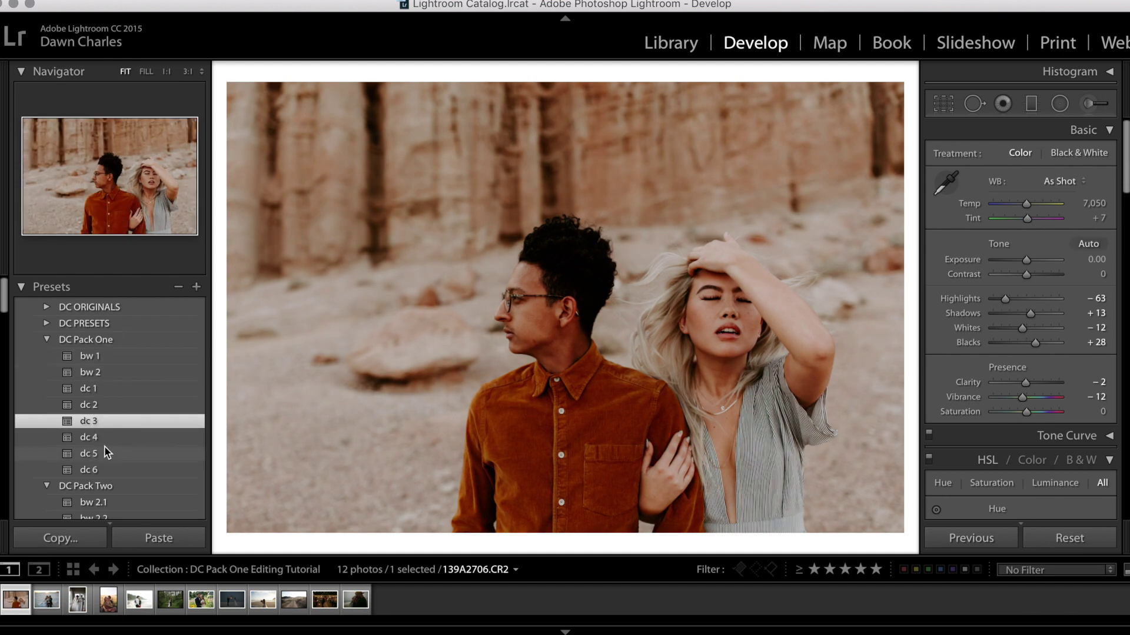
pyautogui.click(93, 436)
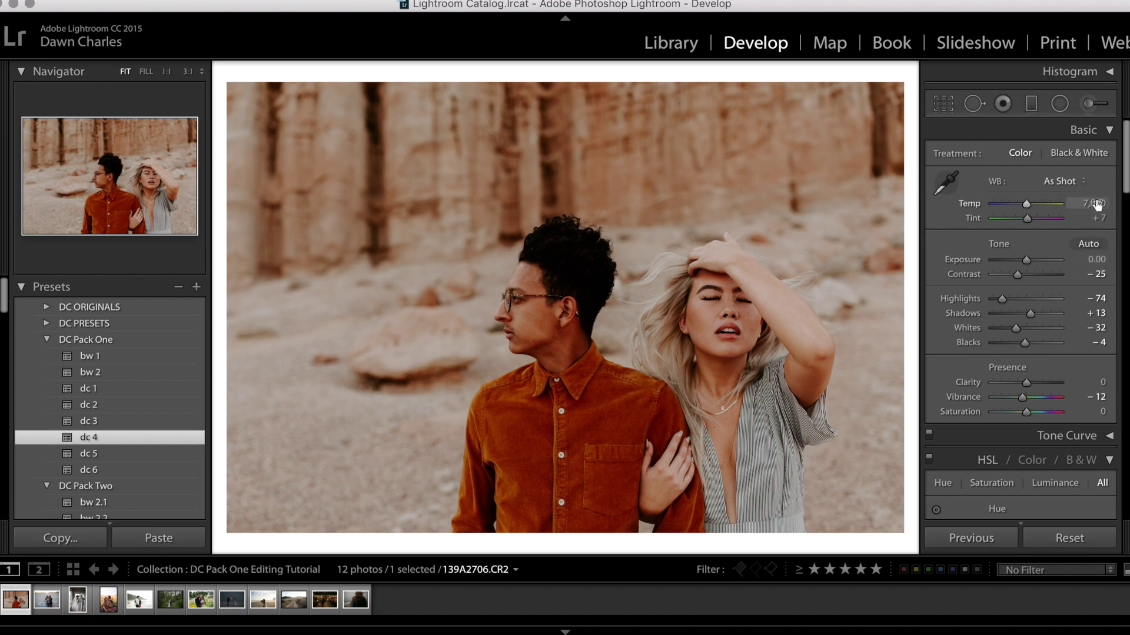
# Step: Adjust the desert couple photo to Temp 6,800, Tint -13, Exposure +0.40 and Contrast -35
pyautogui.moveTo(1095, 204); pyautogui.dragTo(1102, 221)
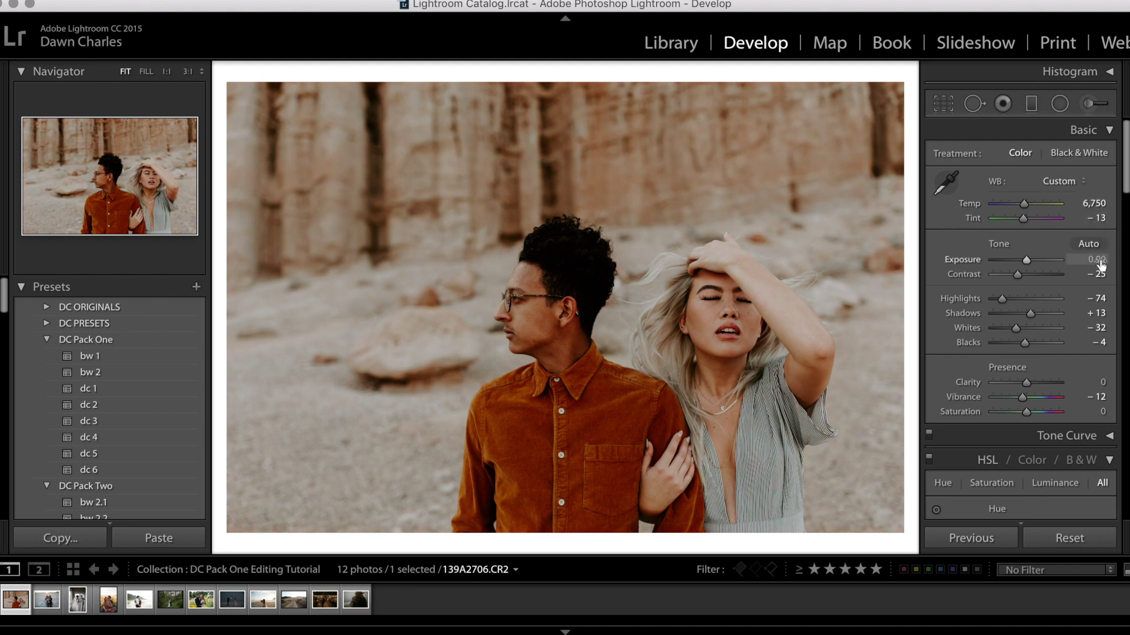
pyautogui.moveTo(1098, 260); pyautogui.dragTo(1102, 261)
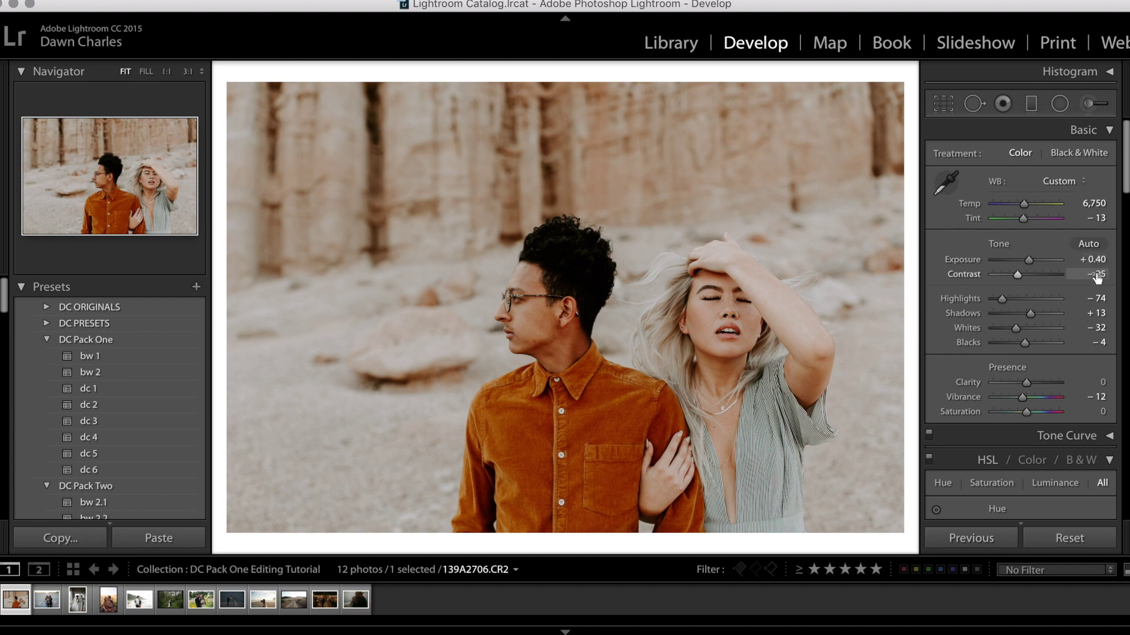
pyautogui.moveTo(1097, 276); pyautogui.dragTo(1093, 277)
pyautogui.moveTo(1094, 203); pyautogui.dragTo(1096, 203)
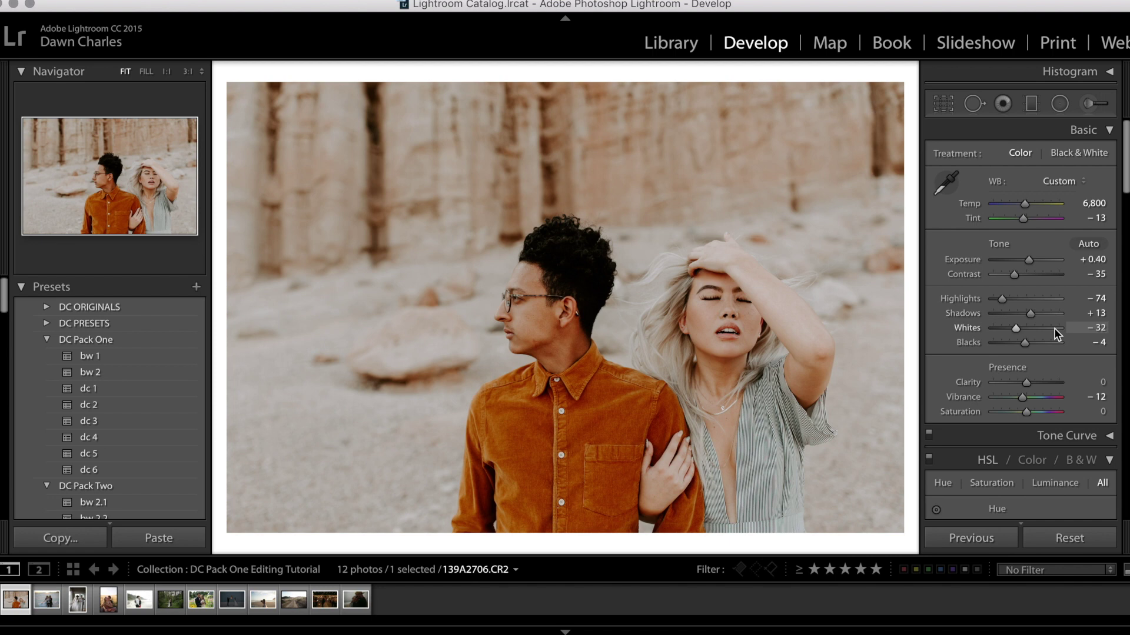
pyautogui.scroll(-3, 1054, 329)
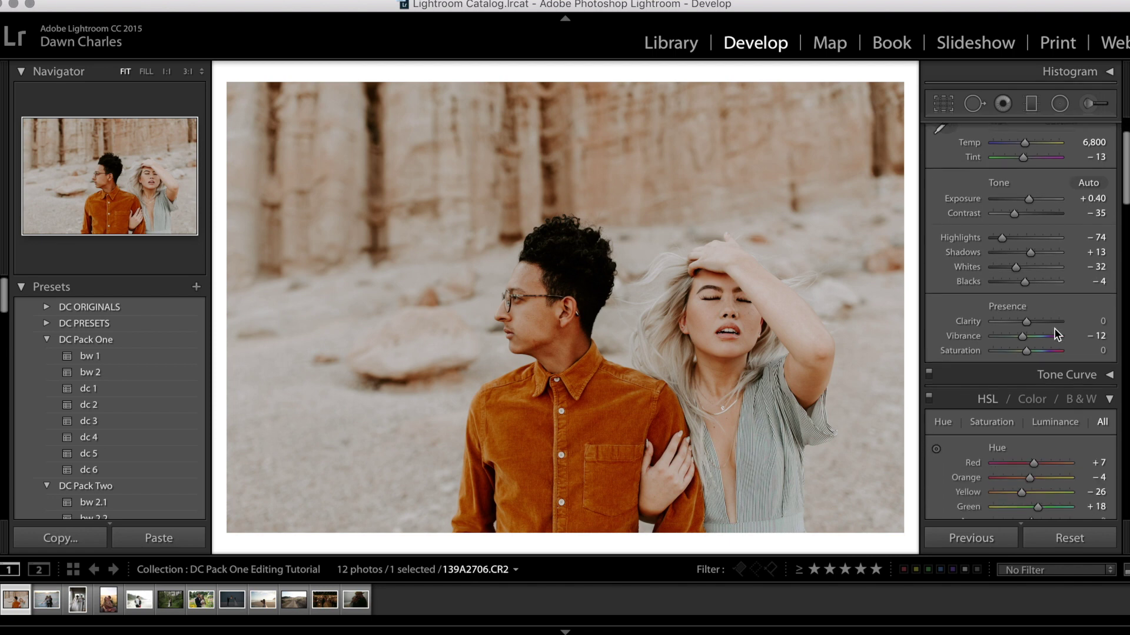
pyautogui.scroll(3, 1054, 329)
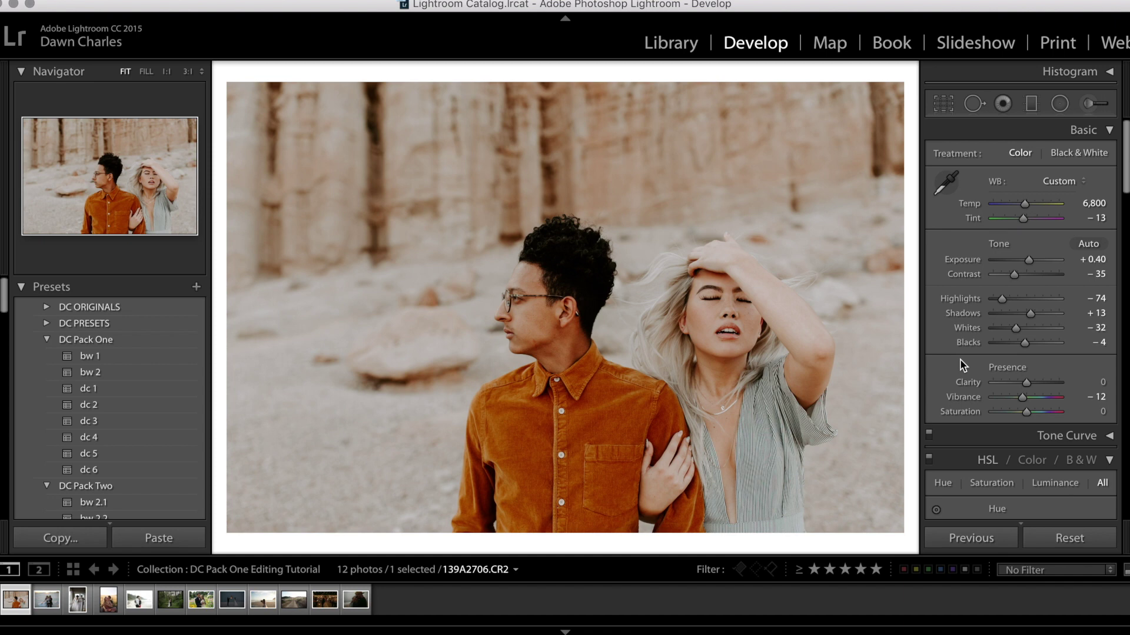
# Step: On the salt flats wedding photo, set Exposure to +0.30 and Temp to 6,400, and apply the dc 4 preset
pyautogui.press('Right')
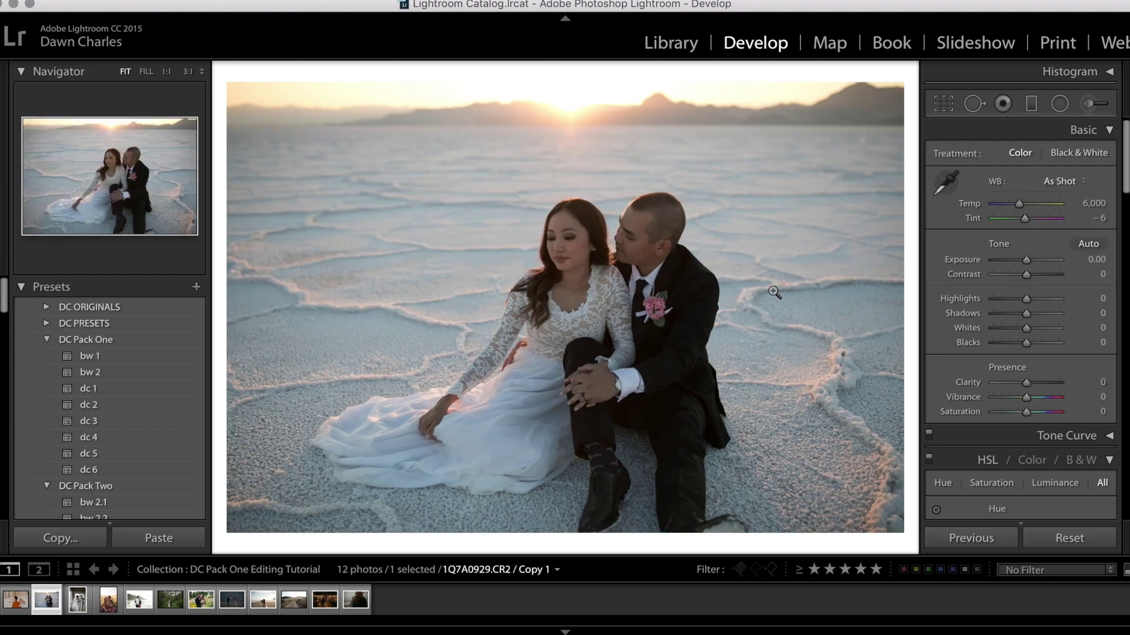
pyautogui.moveTo(1093, 259); pyautogui.dragTo(1098, 259)
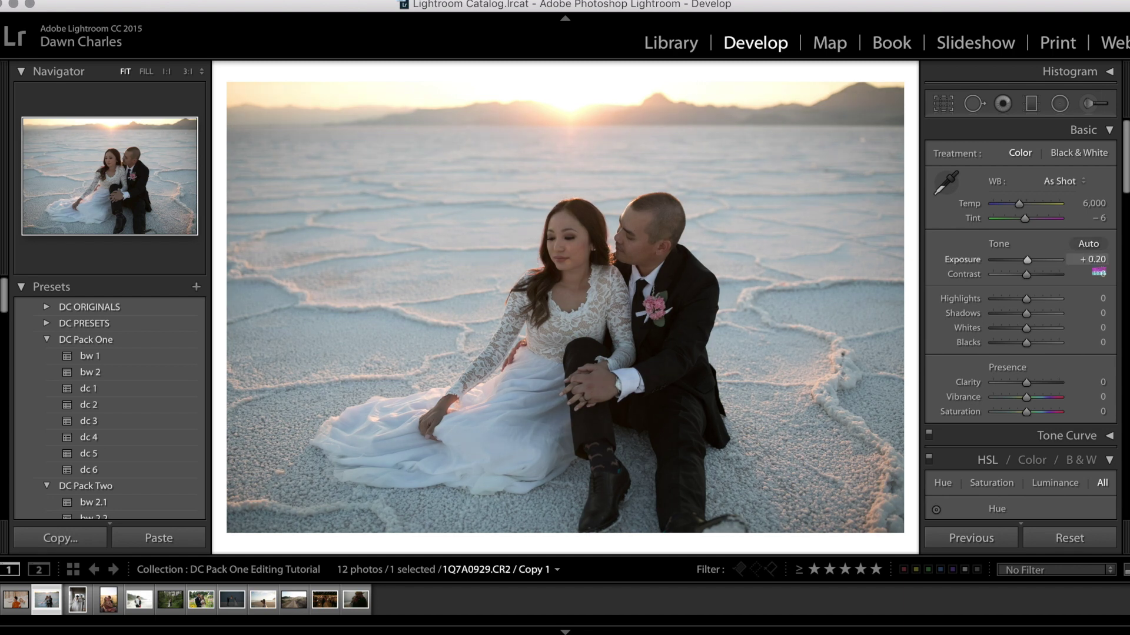
pyautogui.moveTo(1096, 206); pyautogui.dragTo(1099, 207)
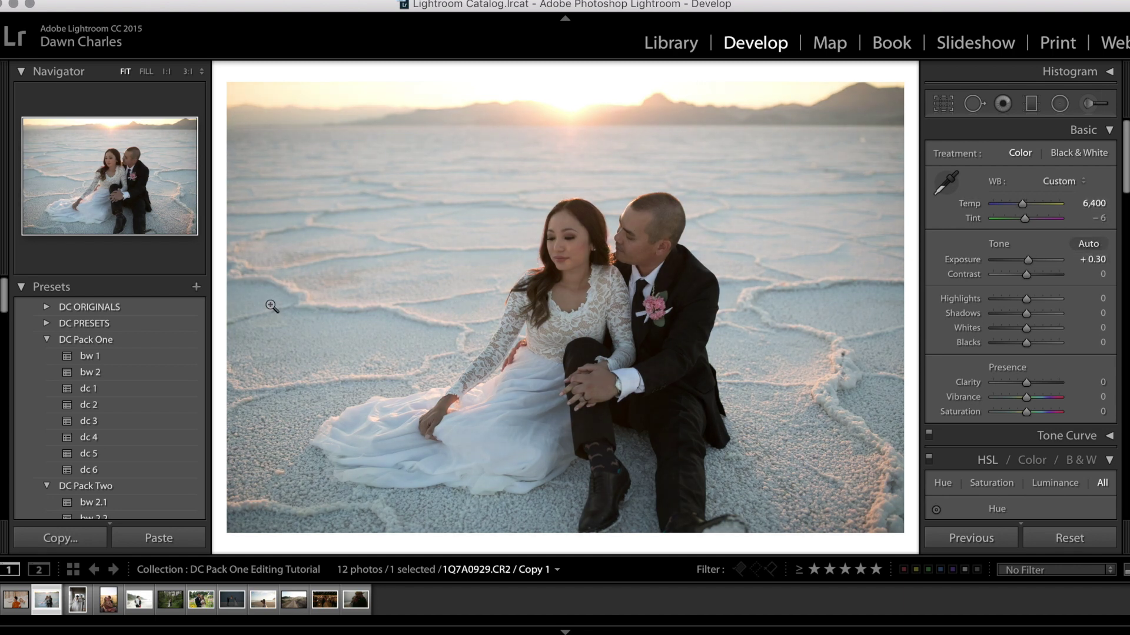
pyautogui.click(104, 438)
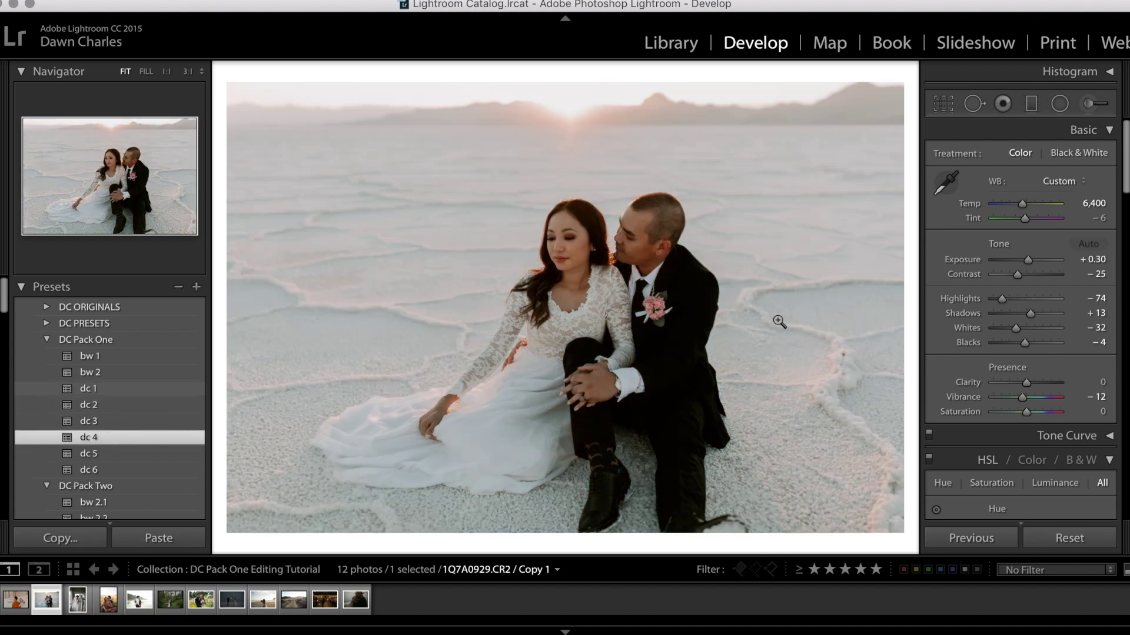
# Step: Refine the salt flats photo with Exposure +0.60, Temp 6,650 and Tint -8
pyautogui.moveTo(1087, 263); pyautogui.dragTo(1098, 266)
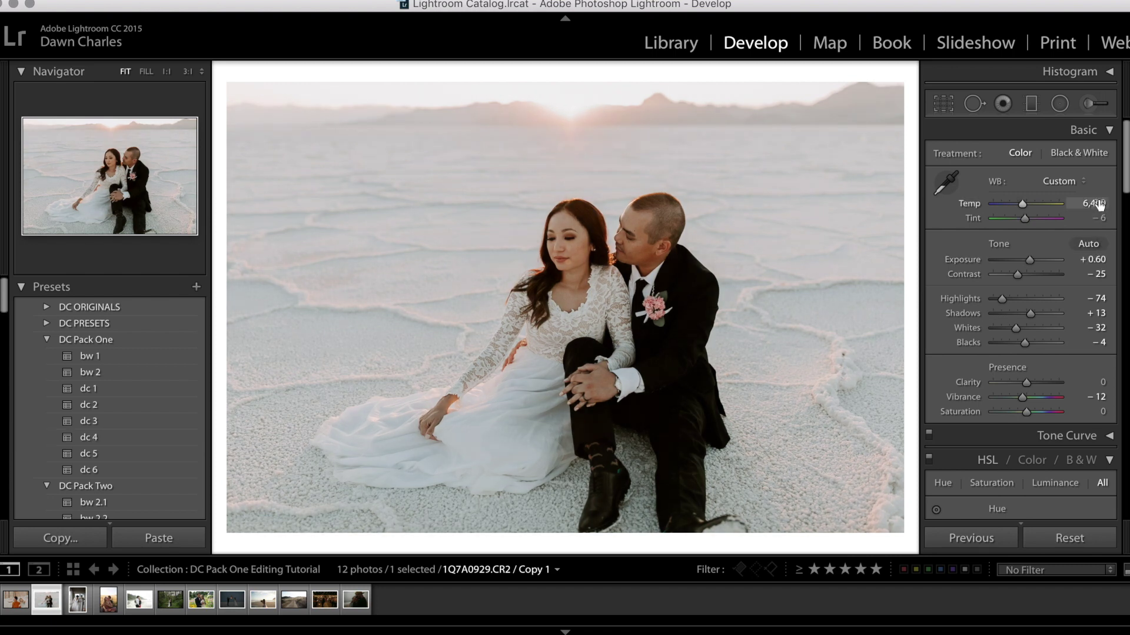
pyautogui.moveTo(1097, 204); pyautogui.dragTo(1099, 204)
pyautogui.click(1098, 218)
pyautogui.write('-8')
pyautogui.press('Return')
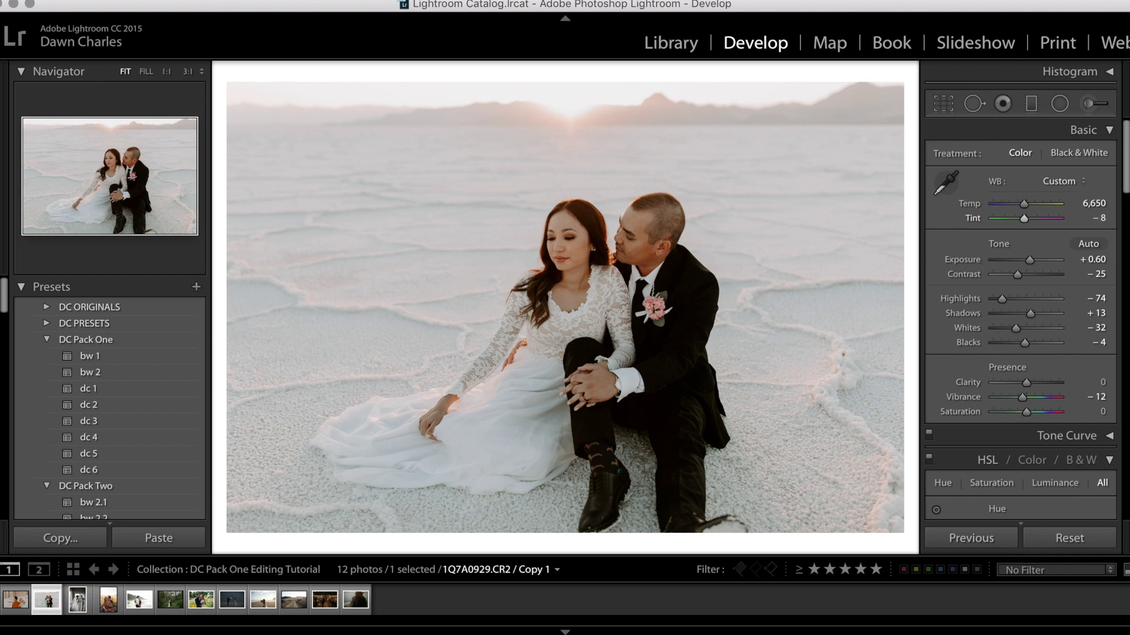
# Step: Open the indoor bride dressing photo, try the previous photo's settings on it, and reset all its adjustments
pyautogui.press('Right')
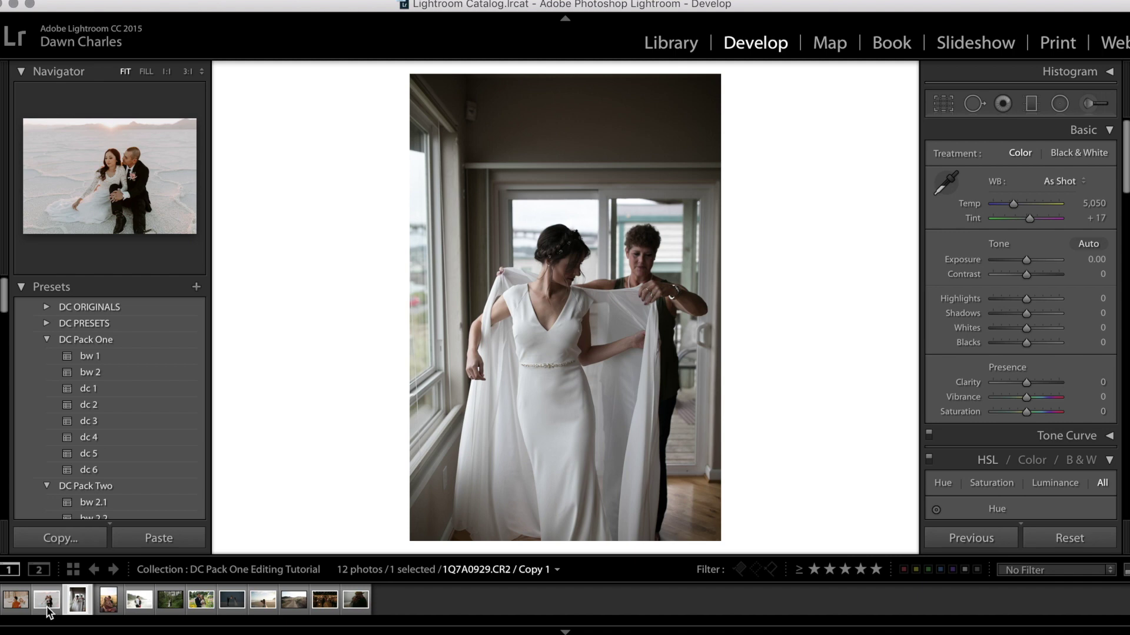
pyautogui.click(964, 532)
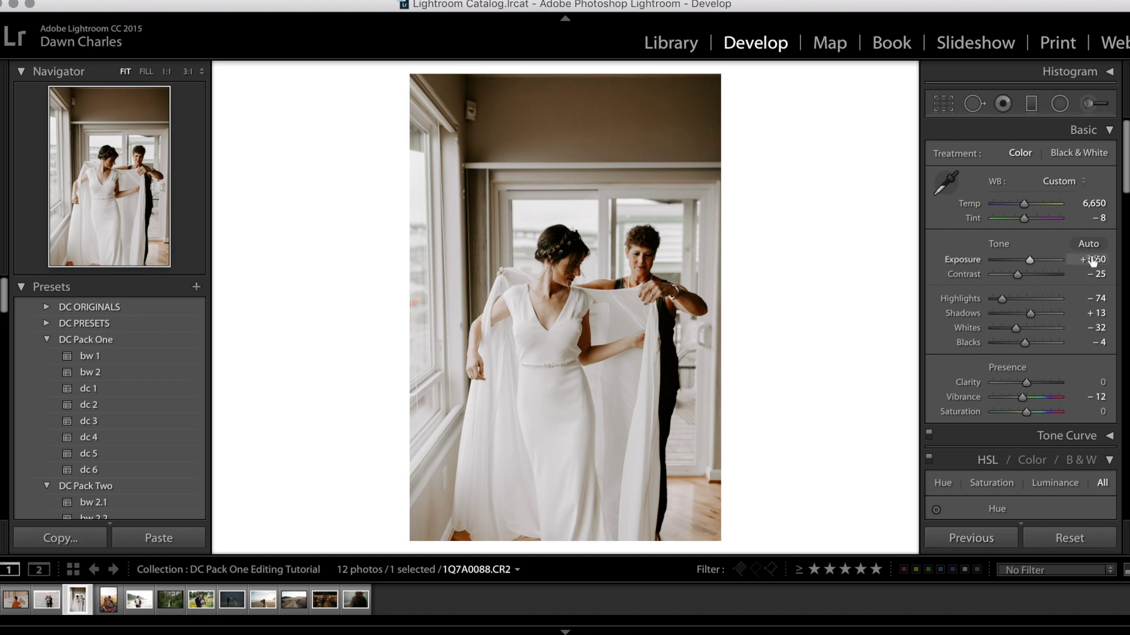
pyautogui.click(1068, 536)
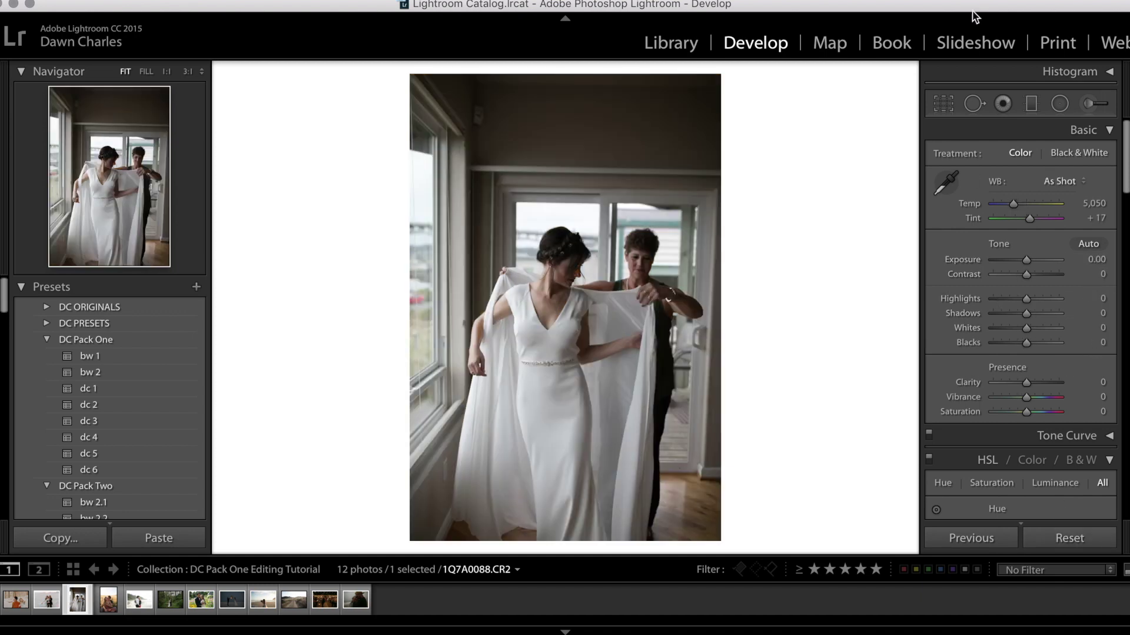
# Step: Straighten the bride dressing photo by rotating its crop slightly so the window and door frames are level
pyautogui.click(943, 106)
pyautogui.moveTo(834, 214); pyautogui.dragTo(813, 209)
pyautogui.press('Return')
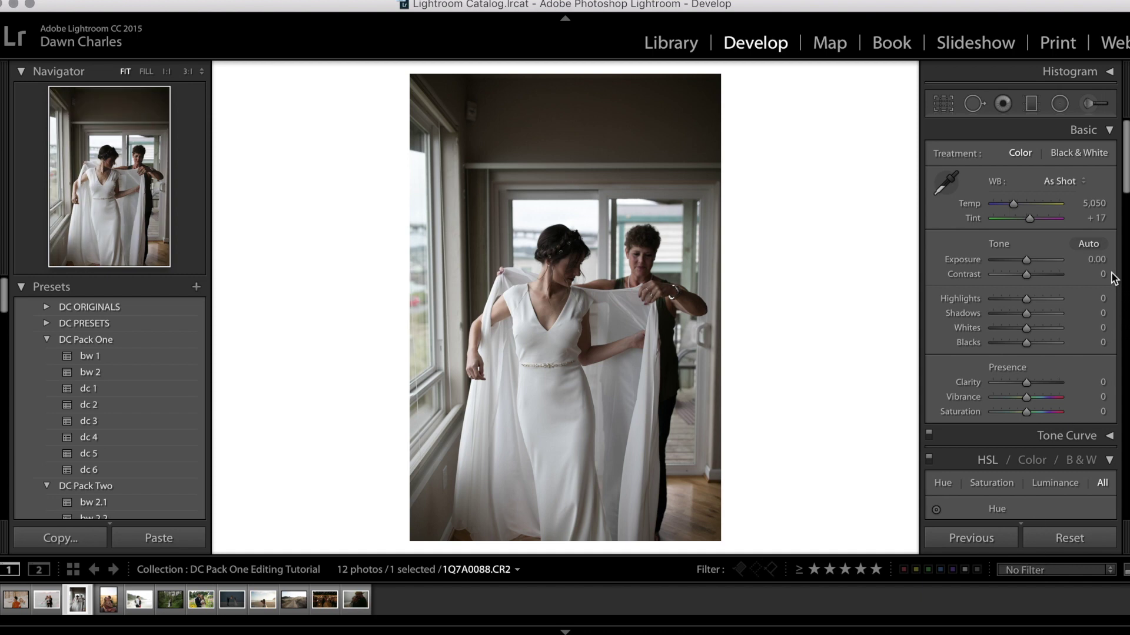
# Step: Set the bride photo's Exposure to +1.00 and apply dc 2, refined with Shadows +43, Blacks +15 and Temp 5,650
pyautogui.moveTo(1101, 260); pyautogui.dragTo(1103, 260)
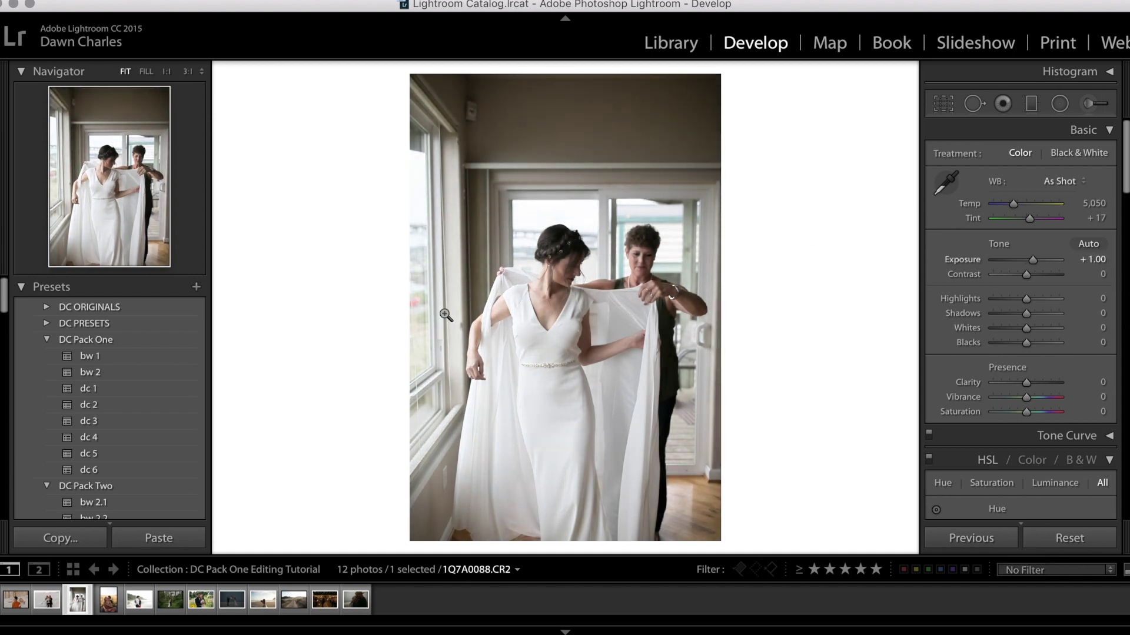
pyautogui.click(122, 398)
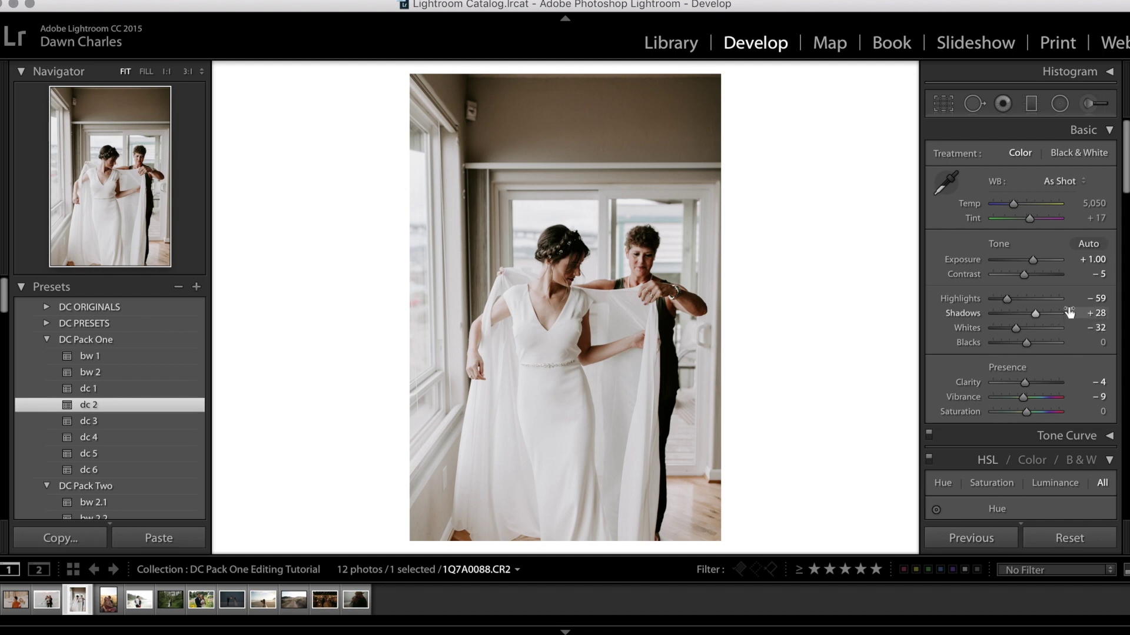
pyautogui.moveTo(1068, 313); pyautogui.dragTo(1104, 346)
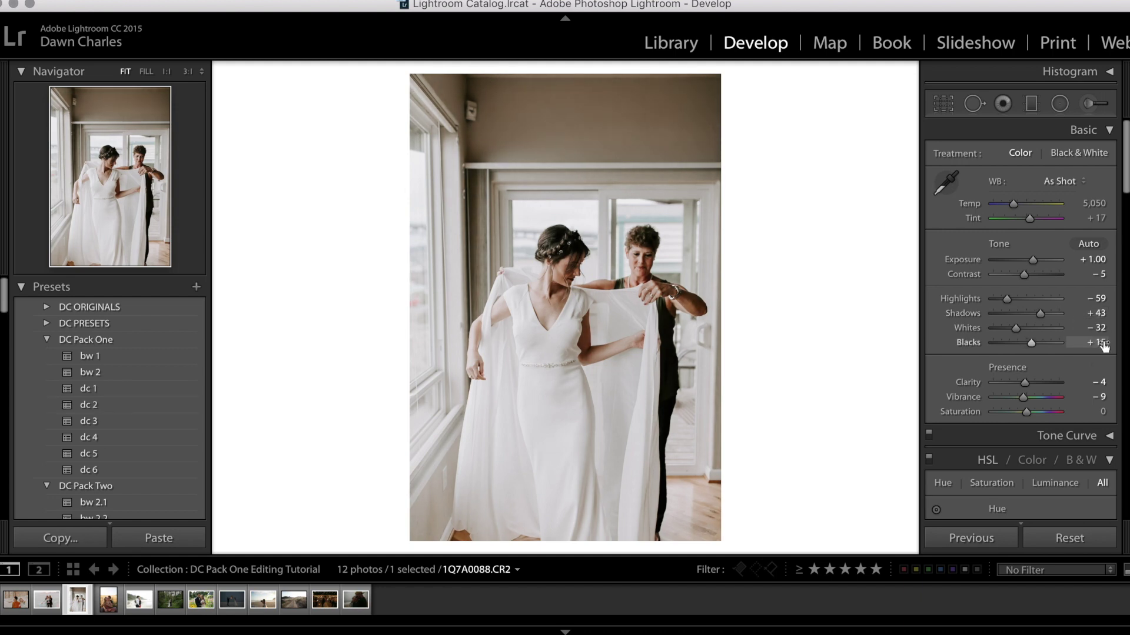
pyautogui.moveTo(1091, 200); pyautogui.dragTo(1093, 203)
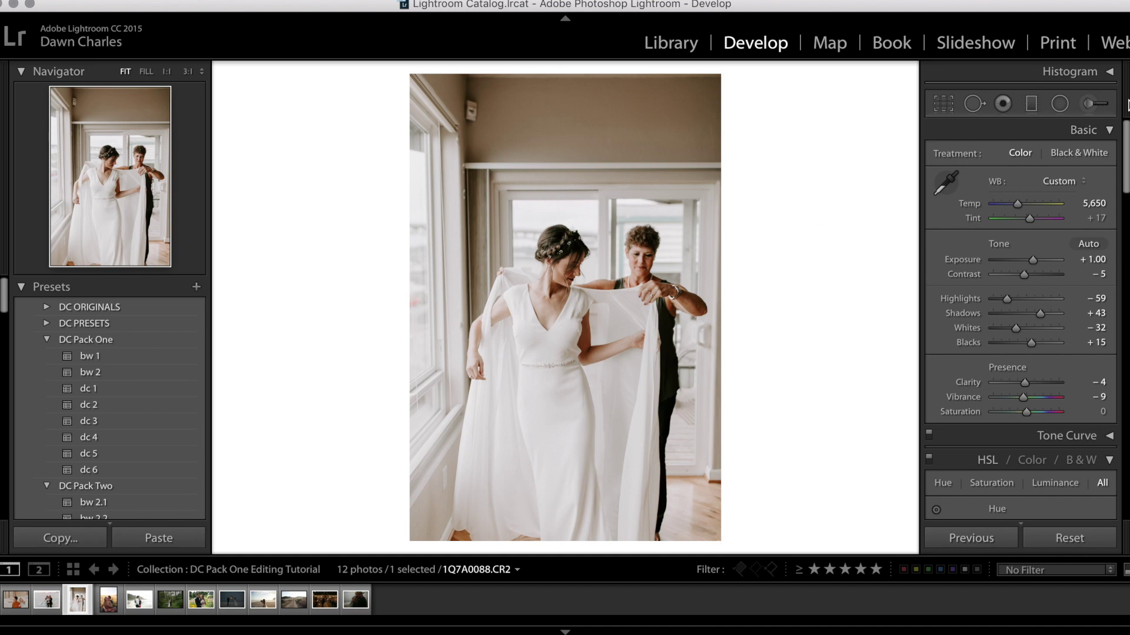
# Step: Brighten the bride's face with an adjustment brush using the Lighten effect at size 11
pyautogui.click(1090, 104)
pyautogui.click(1017, 156)
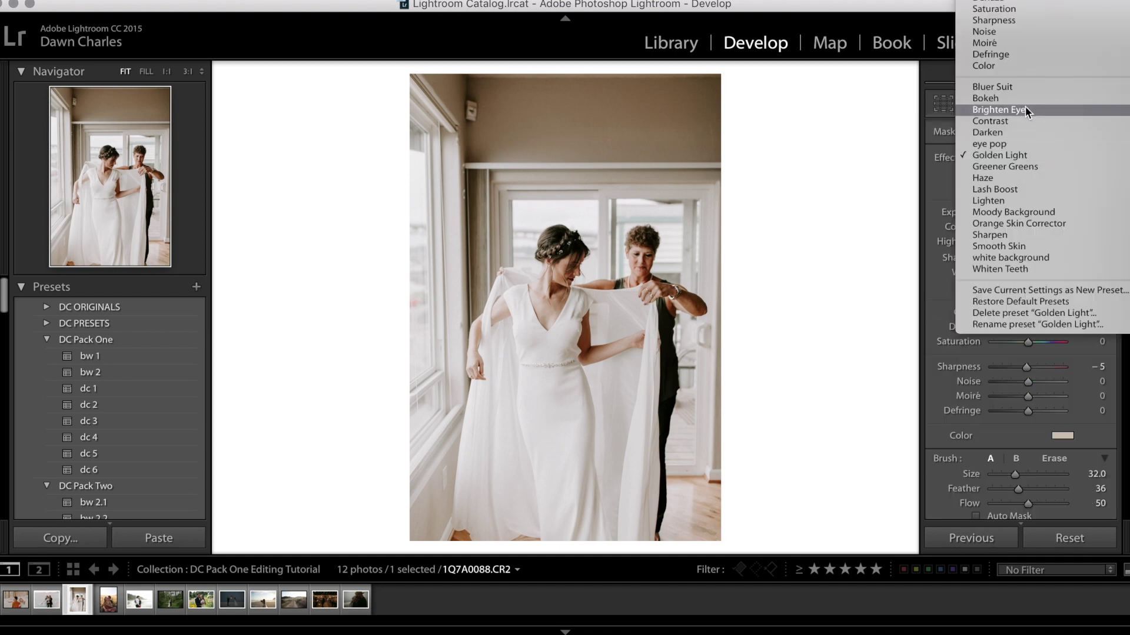
pyautogui.click(1007, 200)
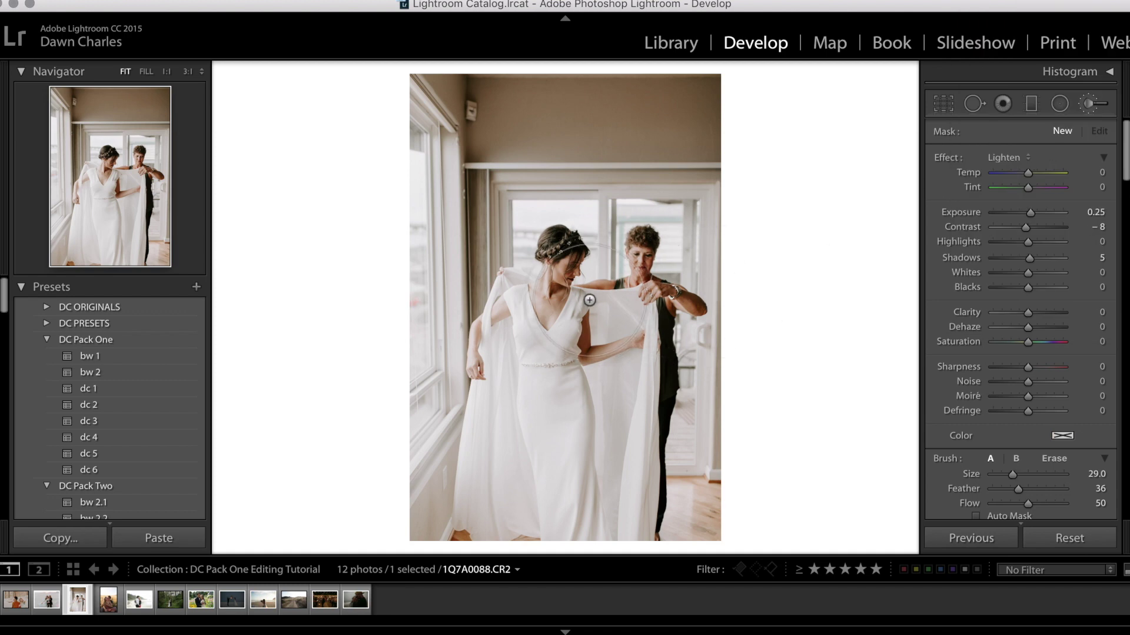
pyautogui.scroll(-5, 590, 300)
pyautogui.scroll(-2, 590, 300)
pyautogui.moveTo(557, 255); pyautogui.dragTo(556, 259)
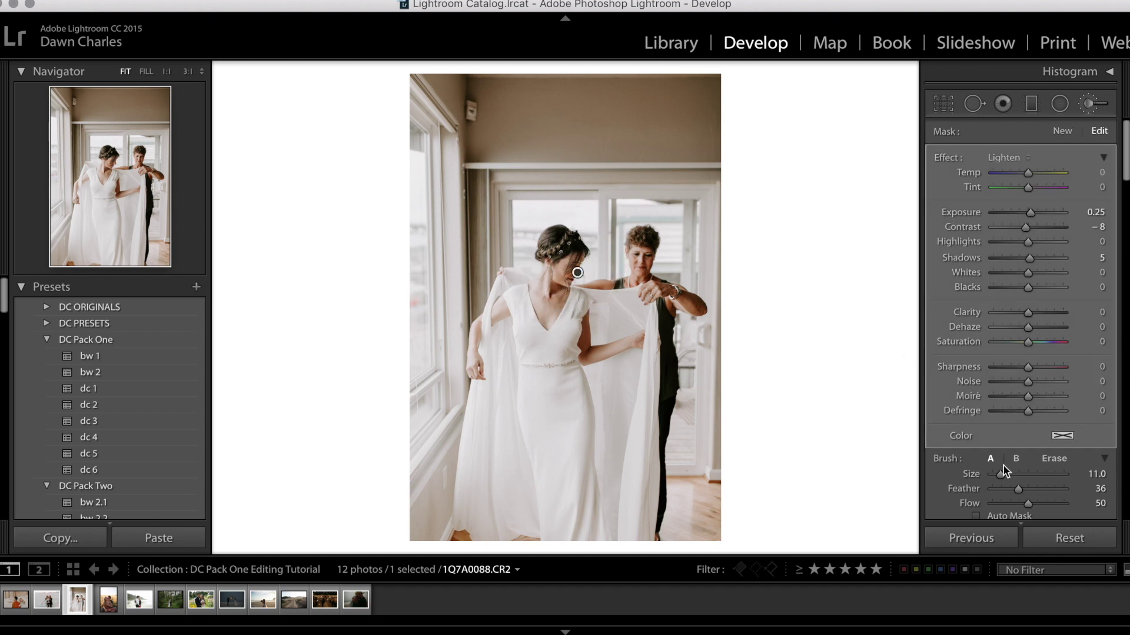
pyautogui.scroll(-2, 1072, 503)
pyautogui.click(1072, 503)
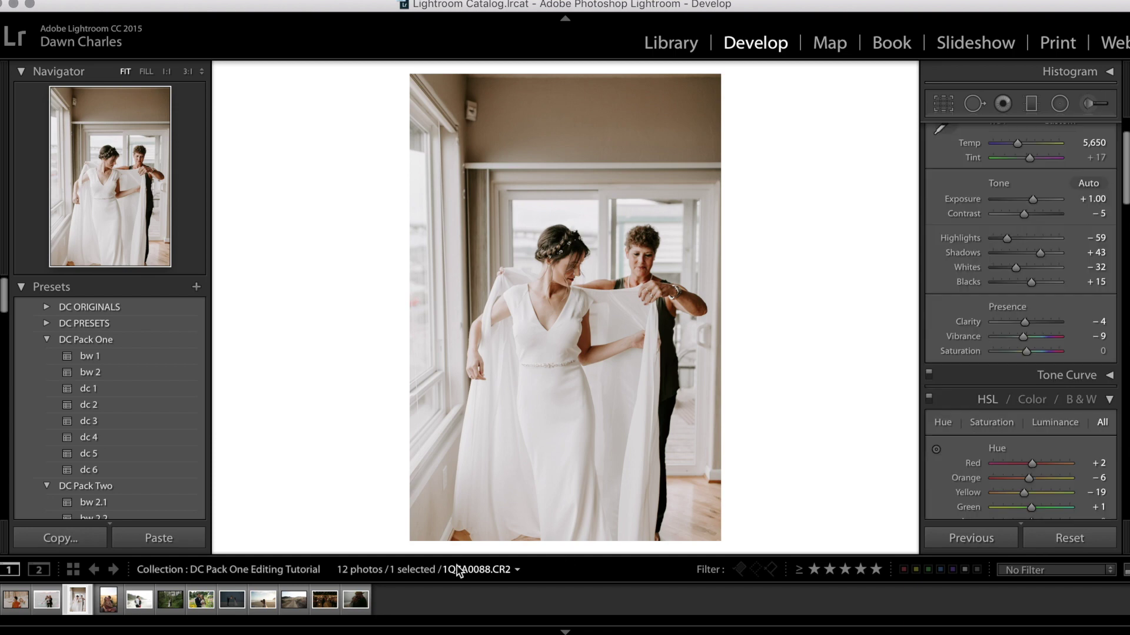
# Step: On the photo of the couple in the golden field, set Exposure to +0.40 and apply the dc 6 preset
pyautogui.click(108, 609)
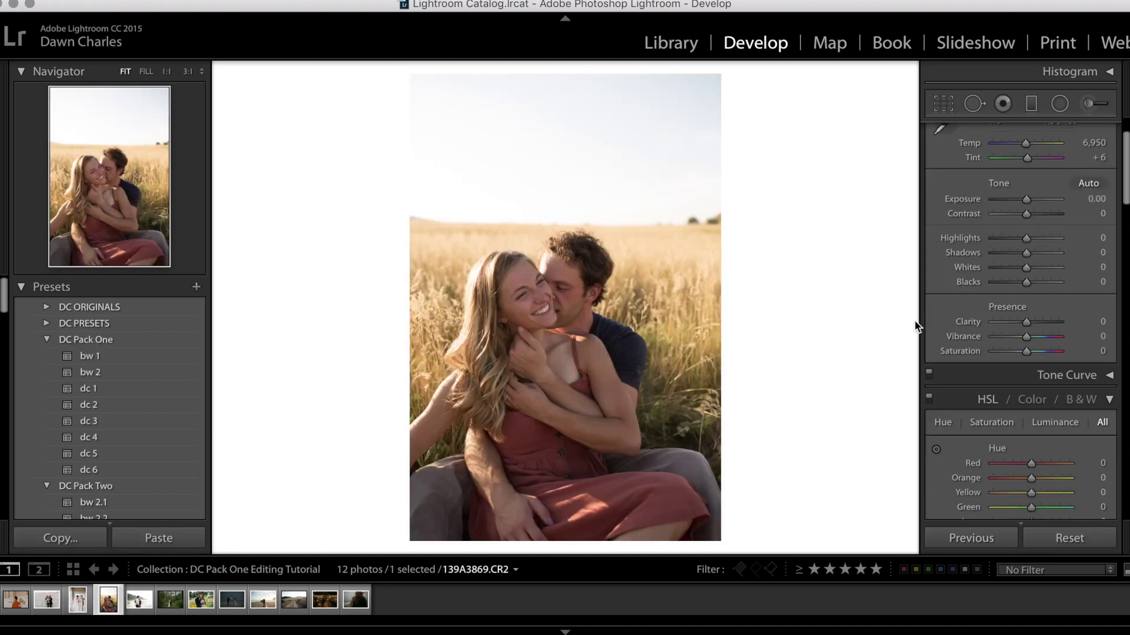
pyautogui.moveTo(1080, 203); pyautogui.dragTo(1088, 203)
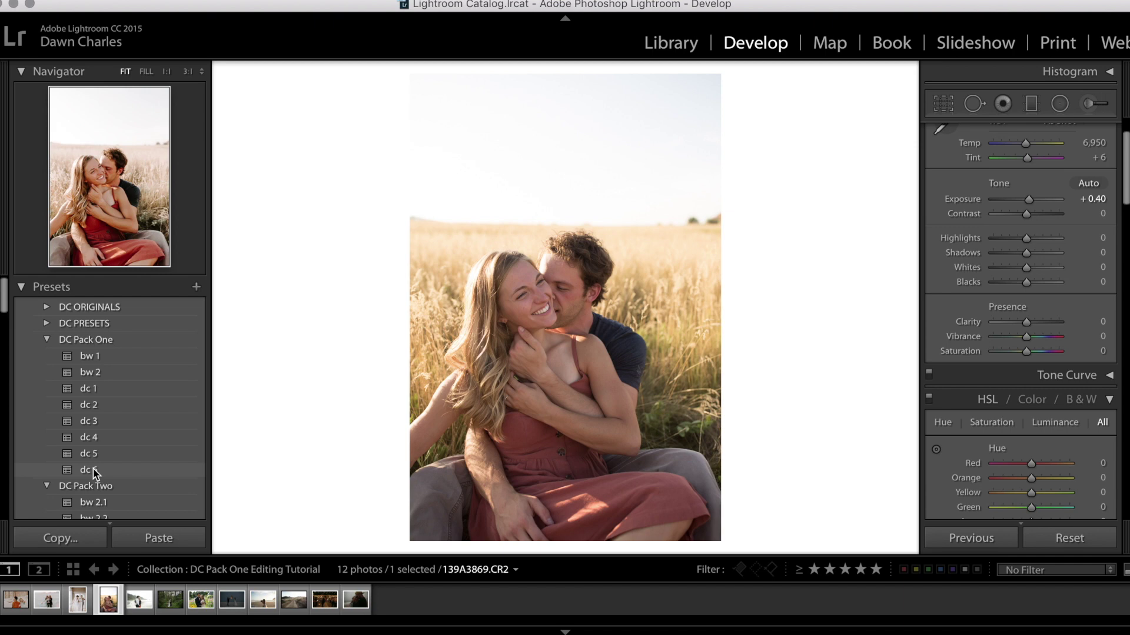
pyautogui.click(93, 469)
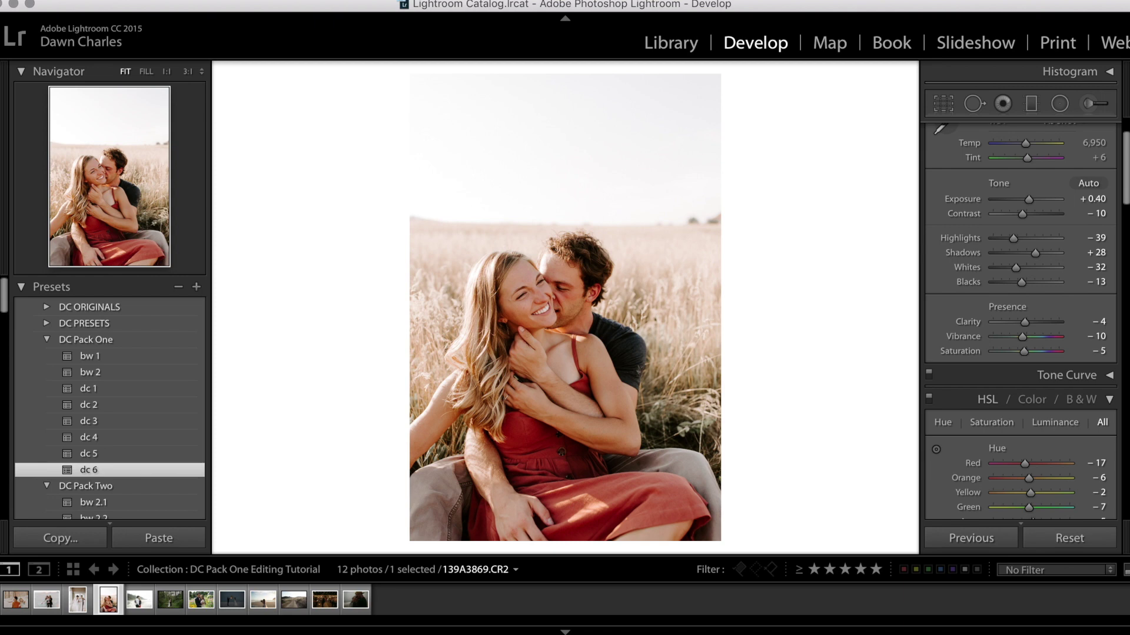
# Step: Refine the field couple photo with Tint -4, Exposure +0.50, Contrast -35 and Vibrance -15
pyautogui.scroll(3, 1126, 254)
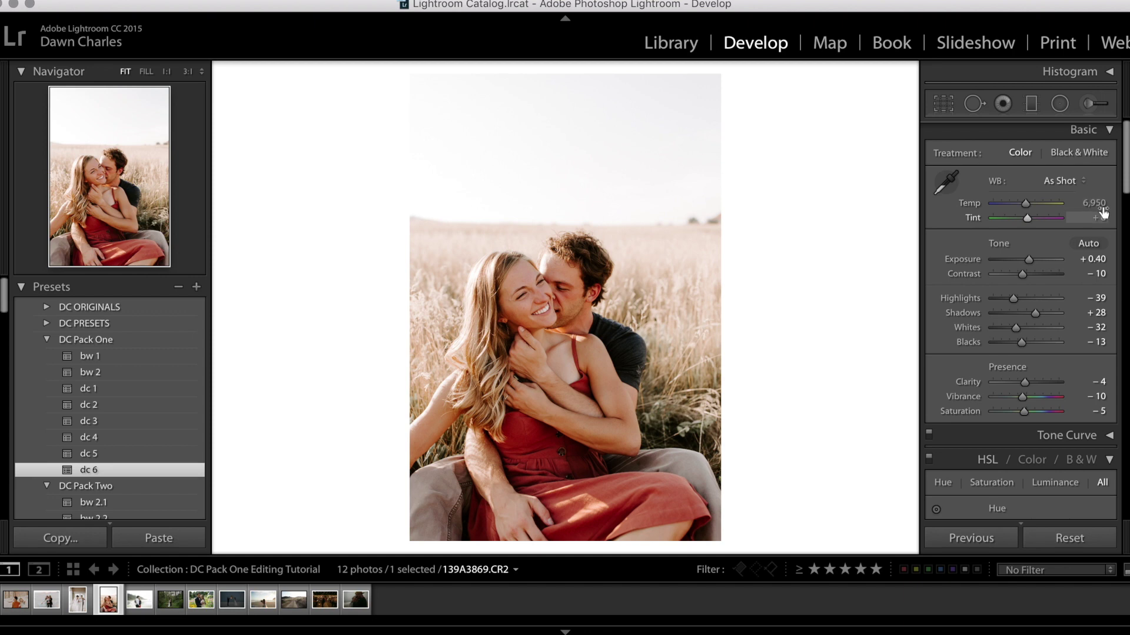
pyautogui.moveTo(1103, 209); pyautogui.dragTo(1102, 210)
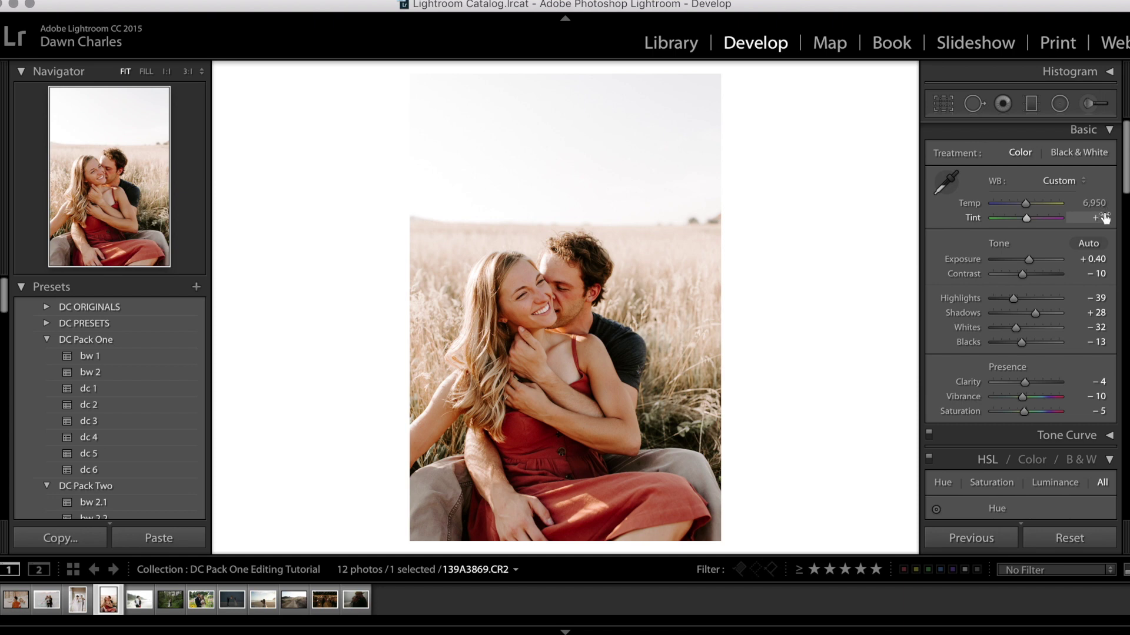
pyautogui.moveTo(1105, 218); pyautogui.dragTo(1106, 221)
pyautogui.moveTo(1093, 258); pyautogui.dragTo(1098, 274)
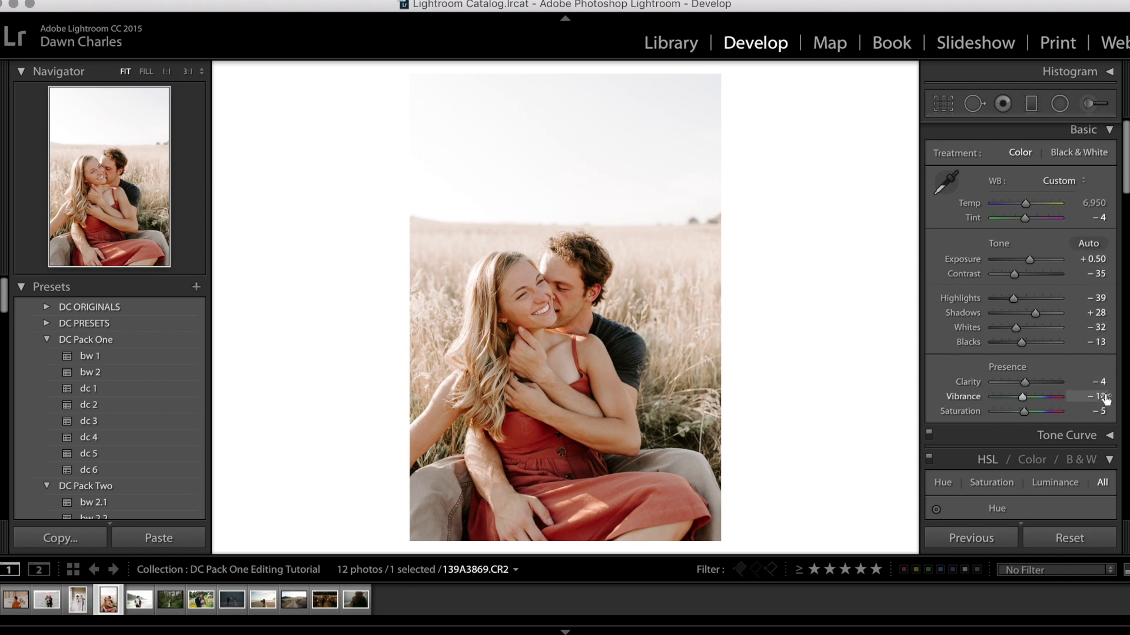
pyautogui.press('Down')
# Step: Set the field couple photo's HSL Hue to Red -12 and Orange +2
pyautogui.scroll(-4, 1038, 351)
pyautogui.scroll(-3, 1038, 351)
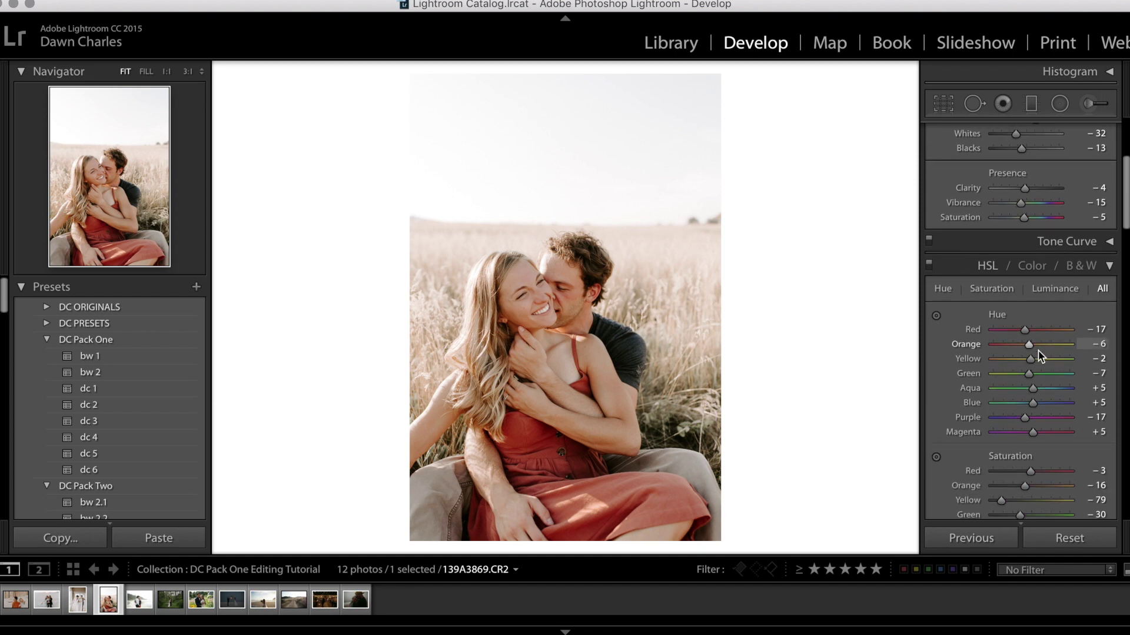
pyautogui.scroll(-2, 1038, 350)
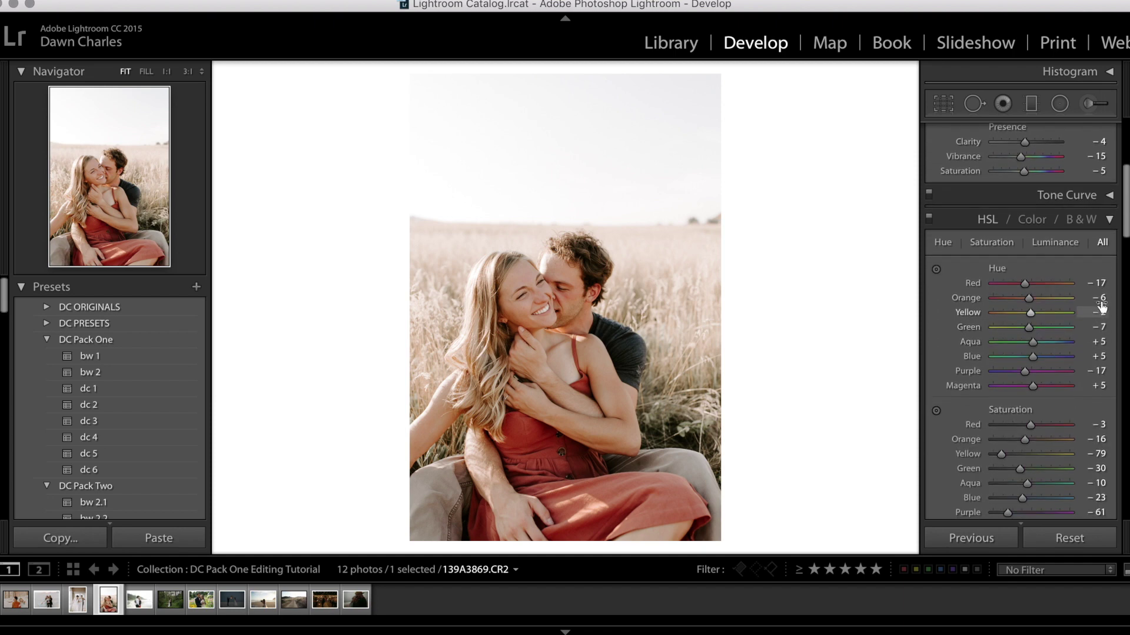
pyautogui.scroll(-1, 1102, 297)
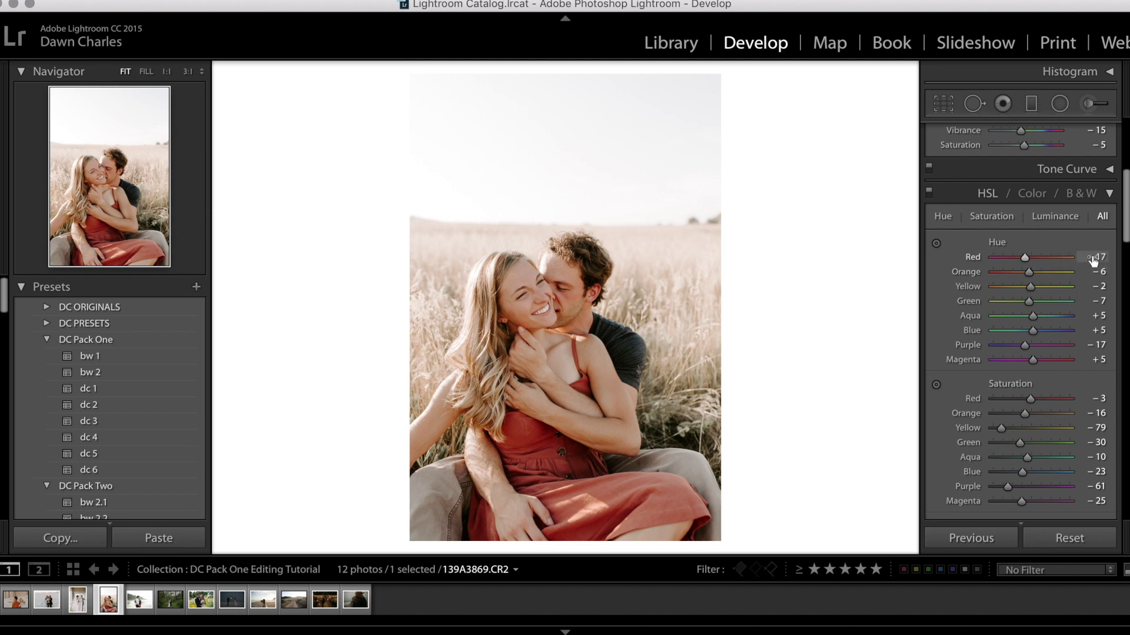
pyautogui.moveTo(1094, 272); pyautogui.dragTo(1097, 272)
pyautogui.click(1097, 272)
# Step: Reduce the field couple photo's HSL Saturation to Red -10 and Orange -19
pyautogui.scroll(-2, 1098, 270)
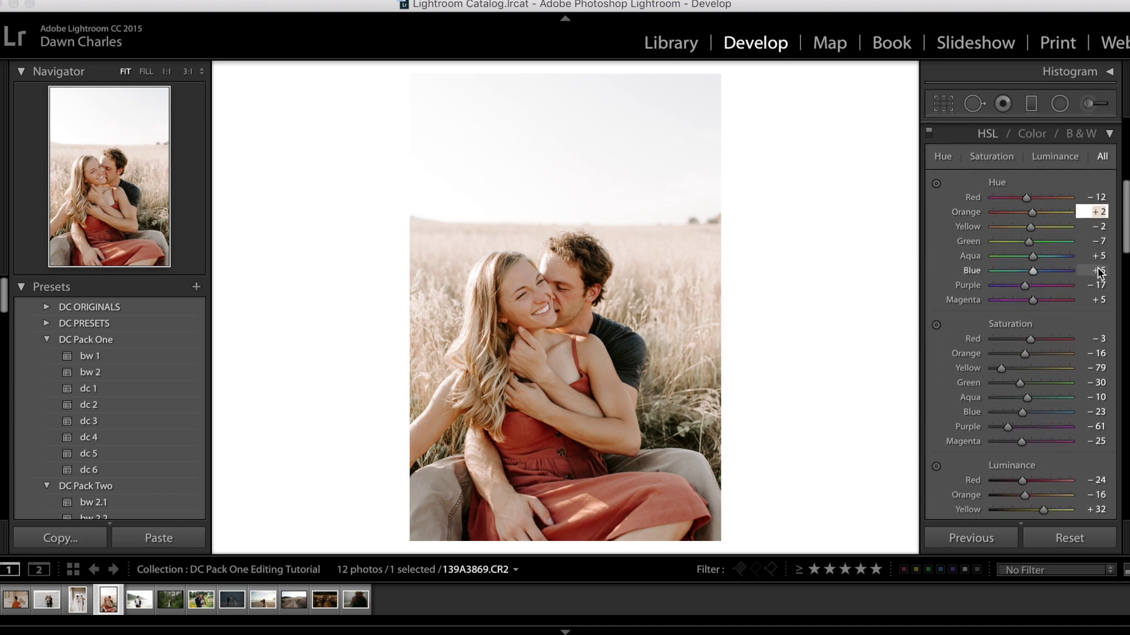
pyautogui.moveTo(1101, 332); pyautogui.dragTo(1096, 339)
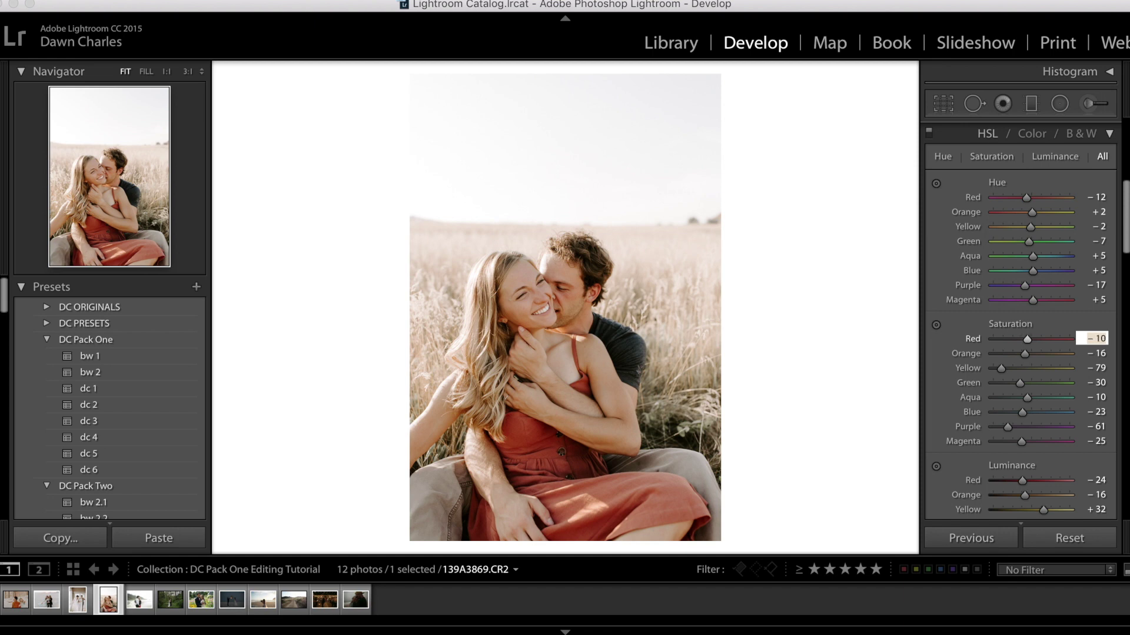
pyautogui.click(1105, 354)
pyautogui.scroll(-3, 1098, 353)
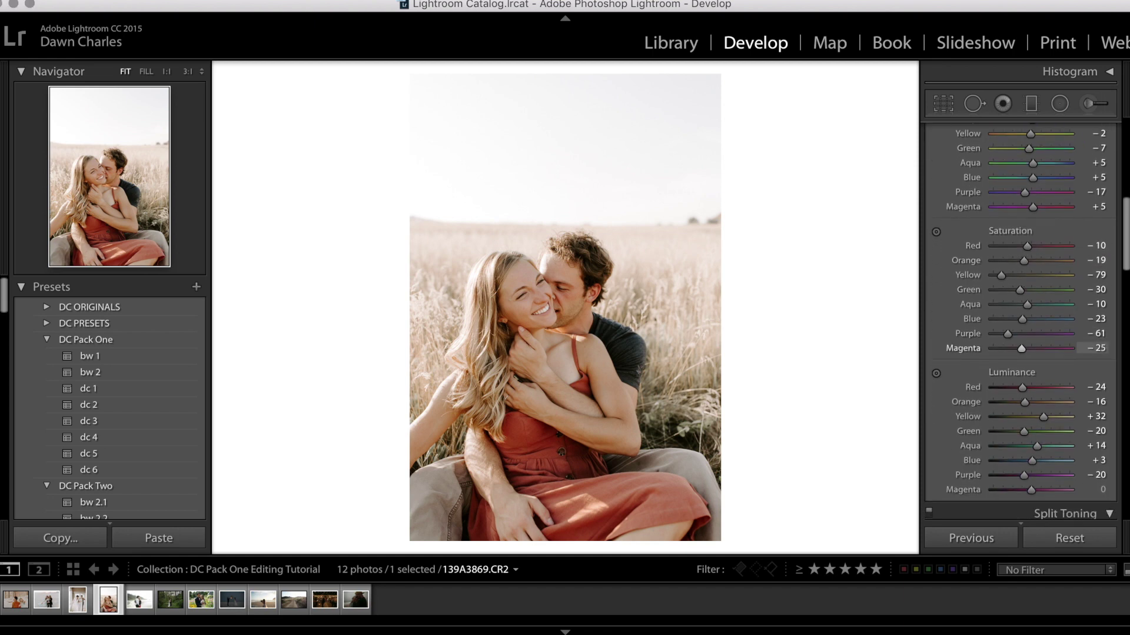
# Step: Fine-tune the Red and Orange Luminance and the Temp of the field couple photo
pyautogui.moveTo(1103, 389); pyautogui.dragTo(1105, 404)
pyautogui.scroll(10, 1093, 366)
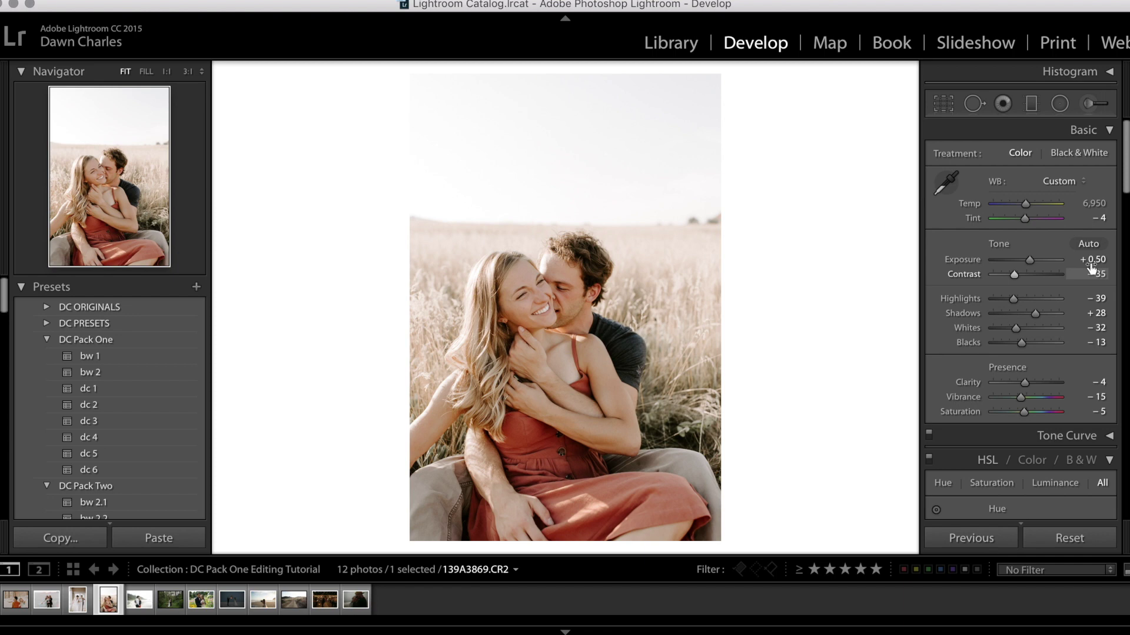
pyautogui.moveTo(1095, 208); pyautogui.dragTo(1097, 209)
# Step: On the beach couple photo, apply the dc 5 preset and set Temp to 7,100 and Shadows to -2
pyautogui.press('Right')
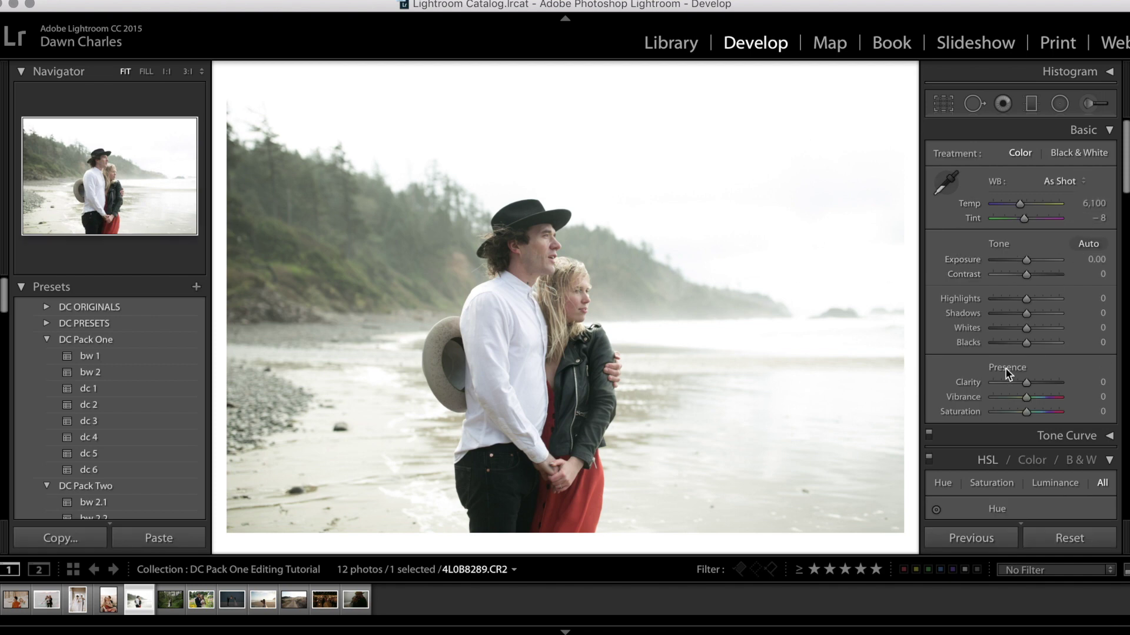
pyautogui.moveTo(1093, 203); pyautogui.dragTo(1097, 205)
pyautogui.click(109, 457)
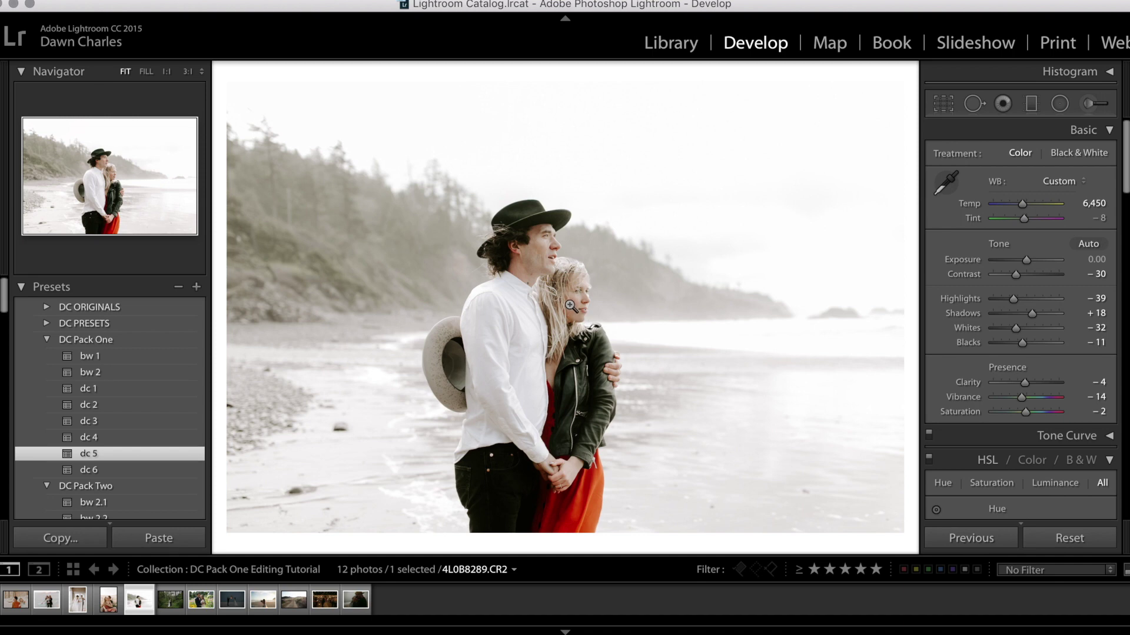
pyautogui.moveTo(1106, 207); pyautogui.dragTo(1103, 212)
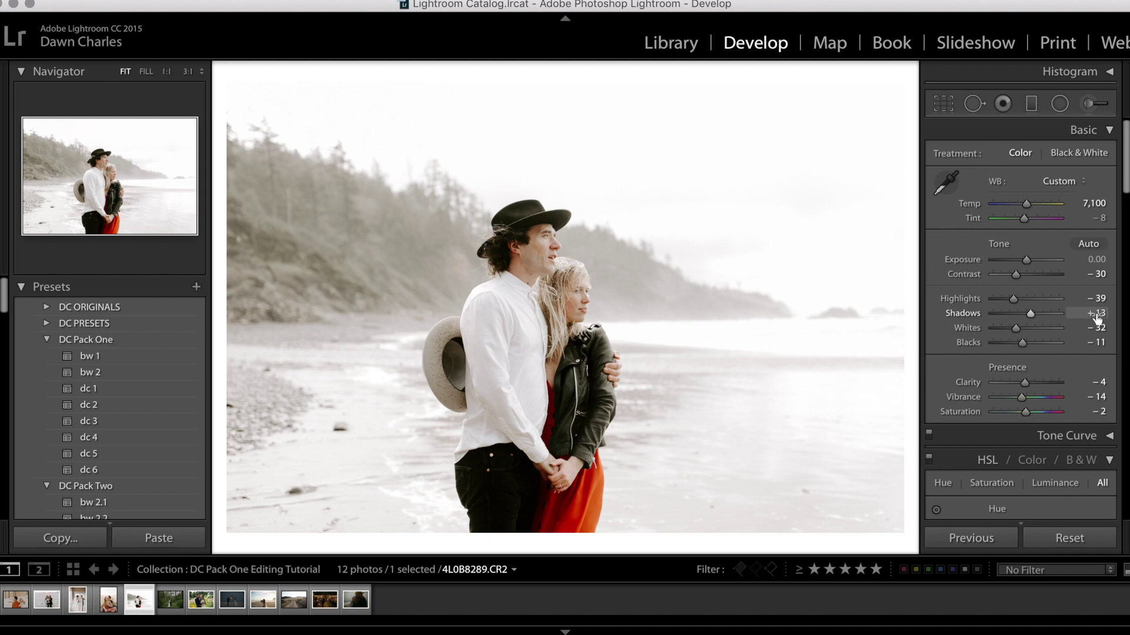
pyautogui.moveTo(1097, 318); pyautogui.dragTo(1097, 318)
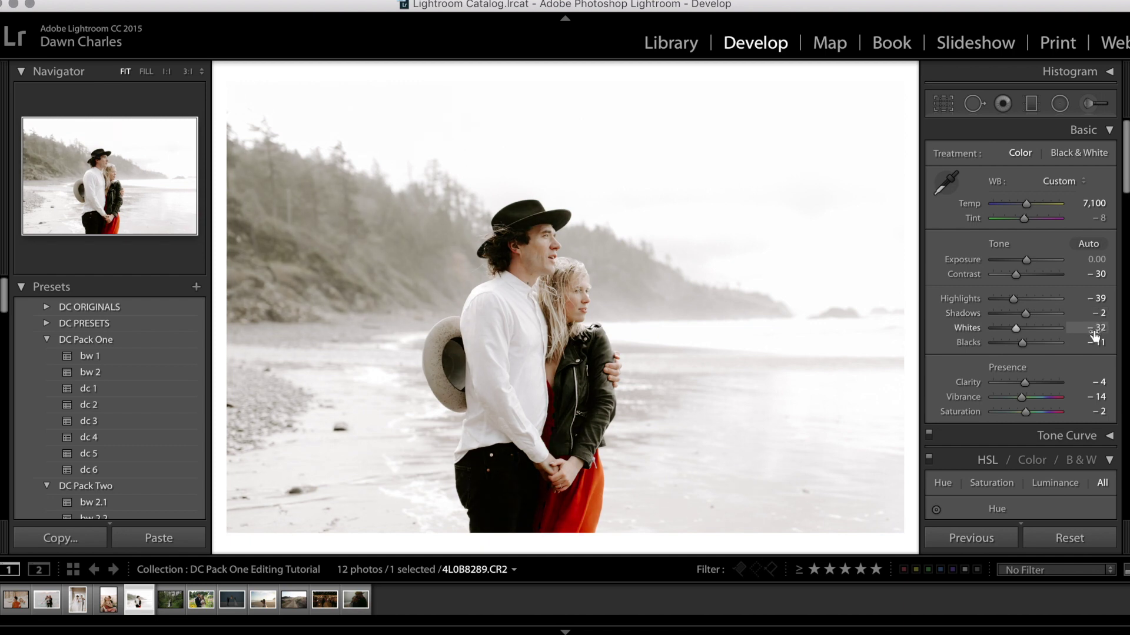
# Step: Lower the beach couple photo's Orange Luminance to -24 to deepen the skin tones
pyautogui.scroll(-4, 1086, 376)
pyautogui.scroll(-6, 1085, 376)
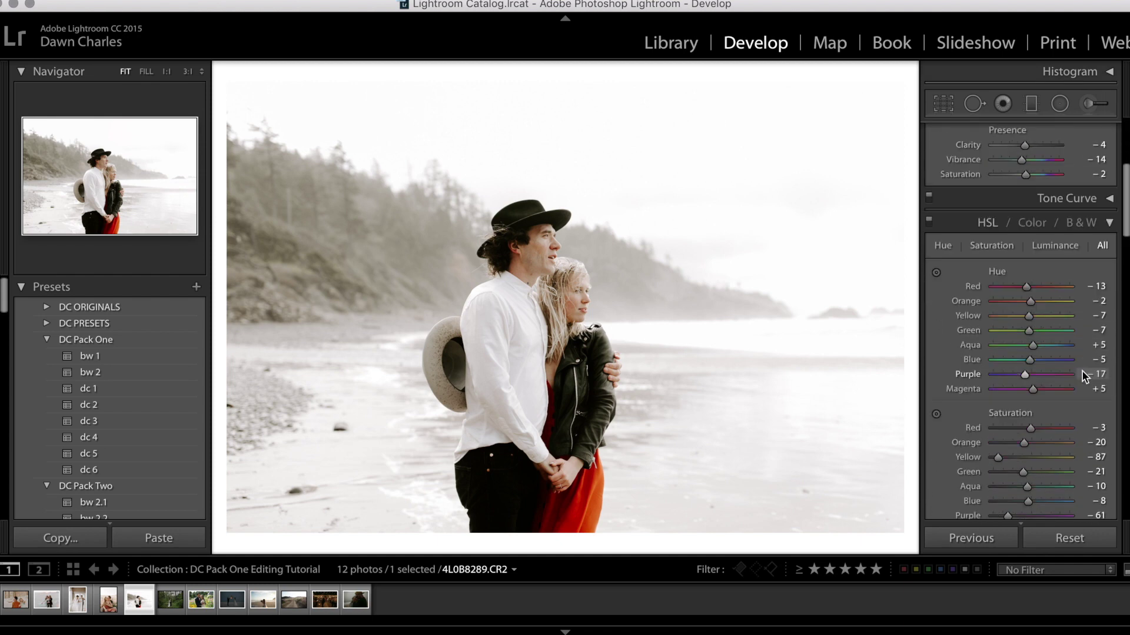
pyautogui.scroll(-2, 1087, 386)
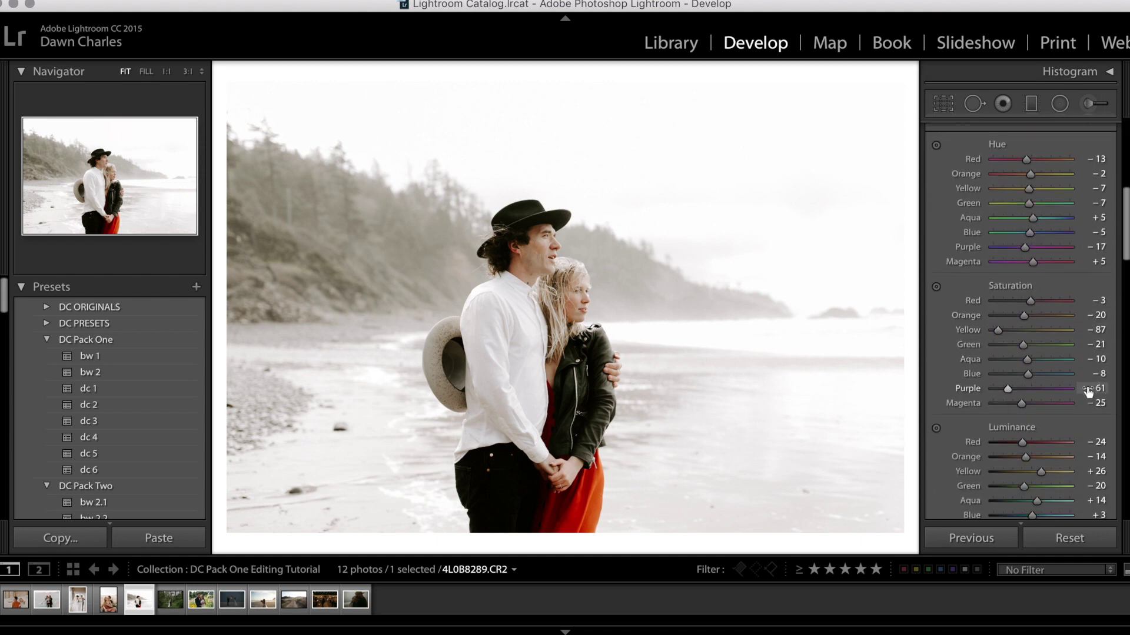
pyautogui.press('Down')
pyautogui.press('Down')
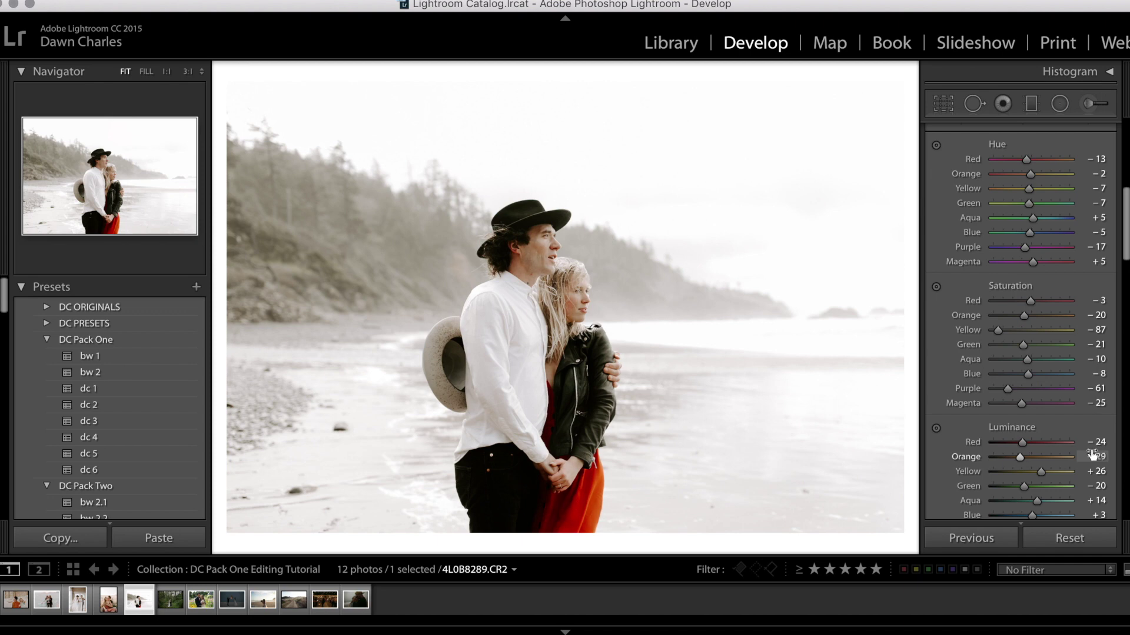
pyautogui.press('Down')
# Step: Set the beach couple photo's Orange Saturation to -17
pyautogui.scroll(2, 1093, 454)
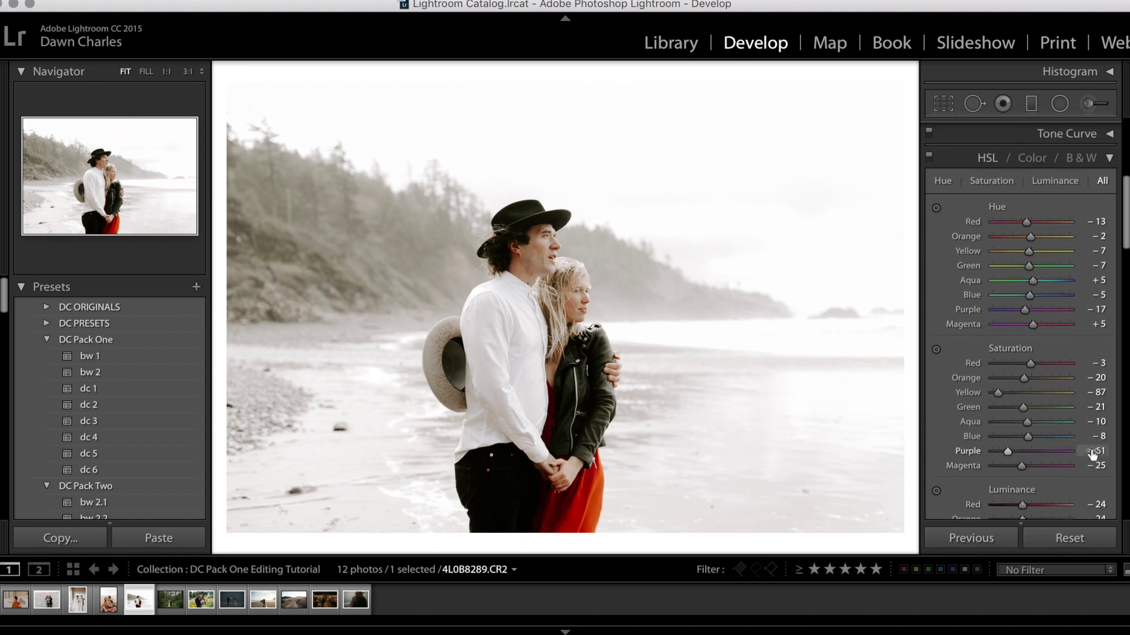
pyautogui.click(1098, 375)
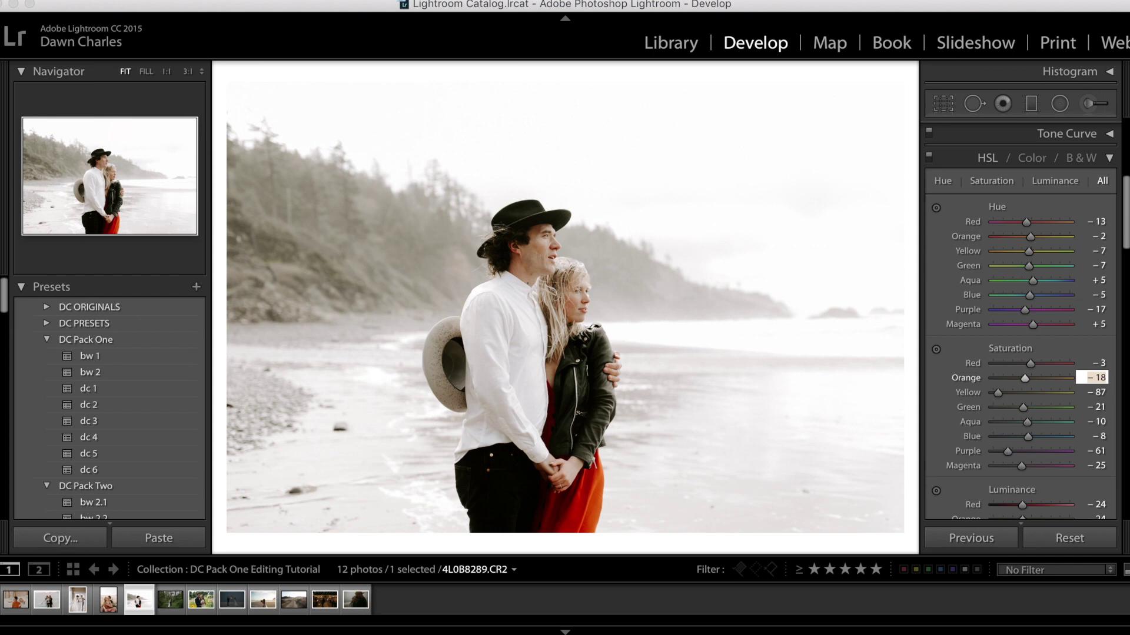
pyautogui.press('Return')
# Step: Paint over the hillside and shore behind the beach couple with an adjustment brush using the Darken effect at size 29
pyautogui.scroll(5, 1020, 323)
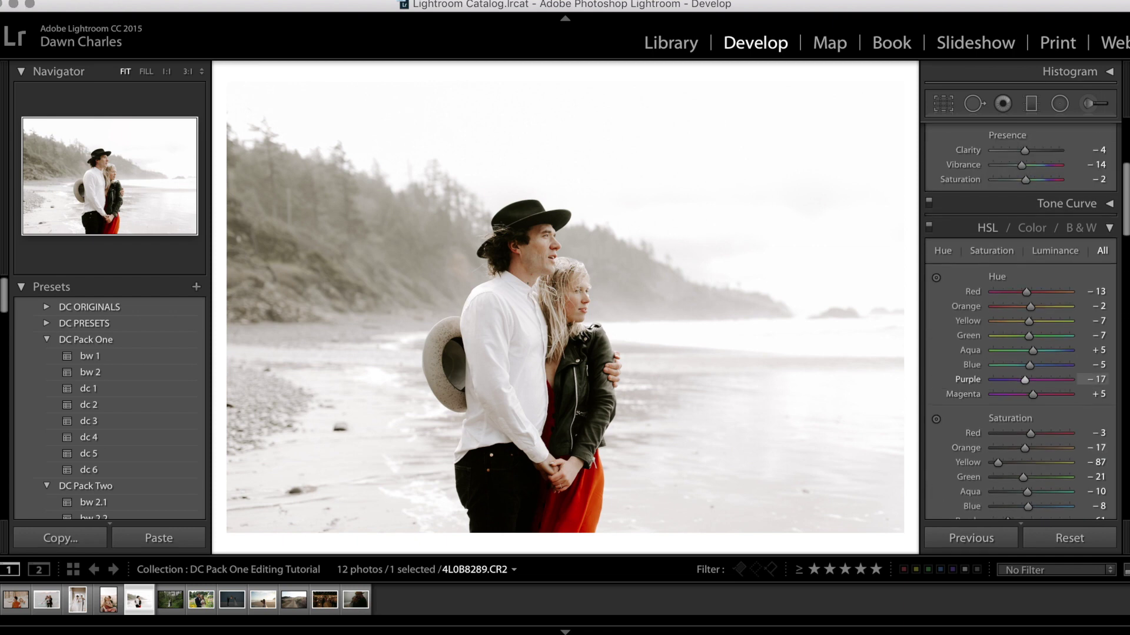
pyautogui.scroll(1, 1083, 370)
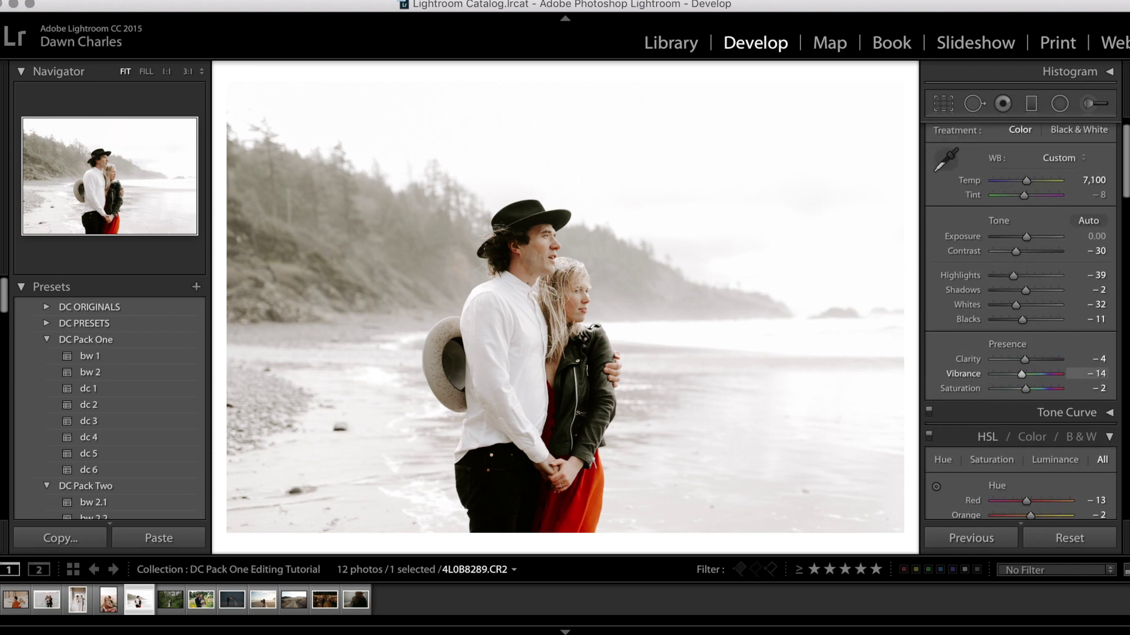
pyautogui.scroll(1, 1086, 373)
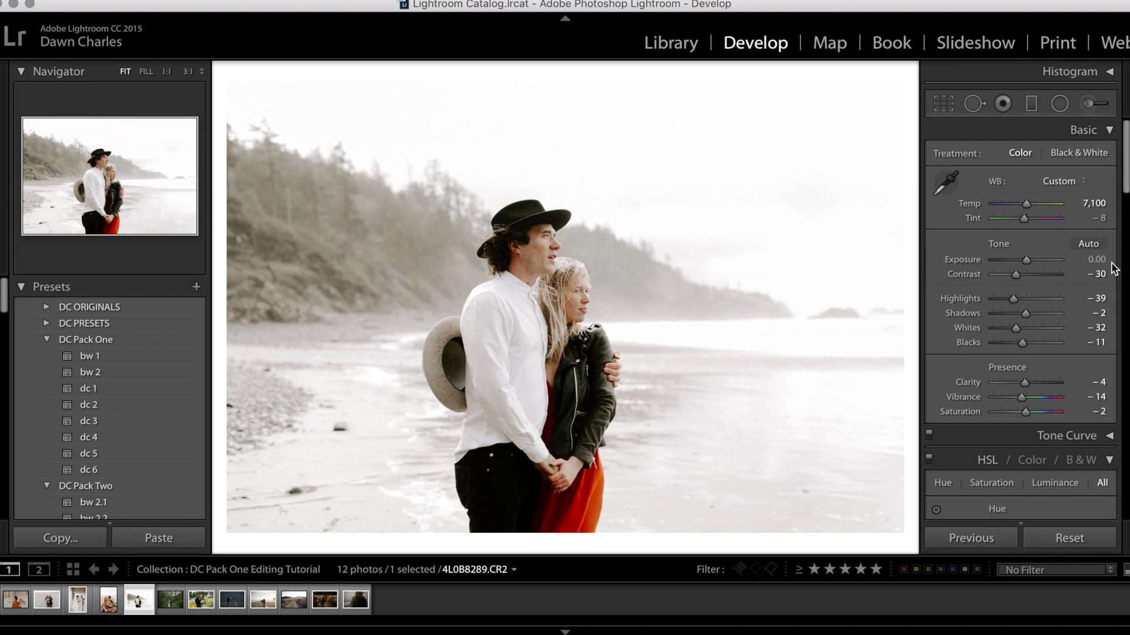
pyautogui.click(1089, 104)
pyautogui.click(1006, 157)
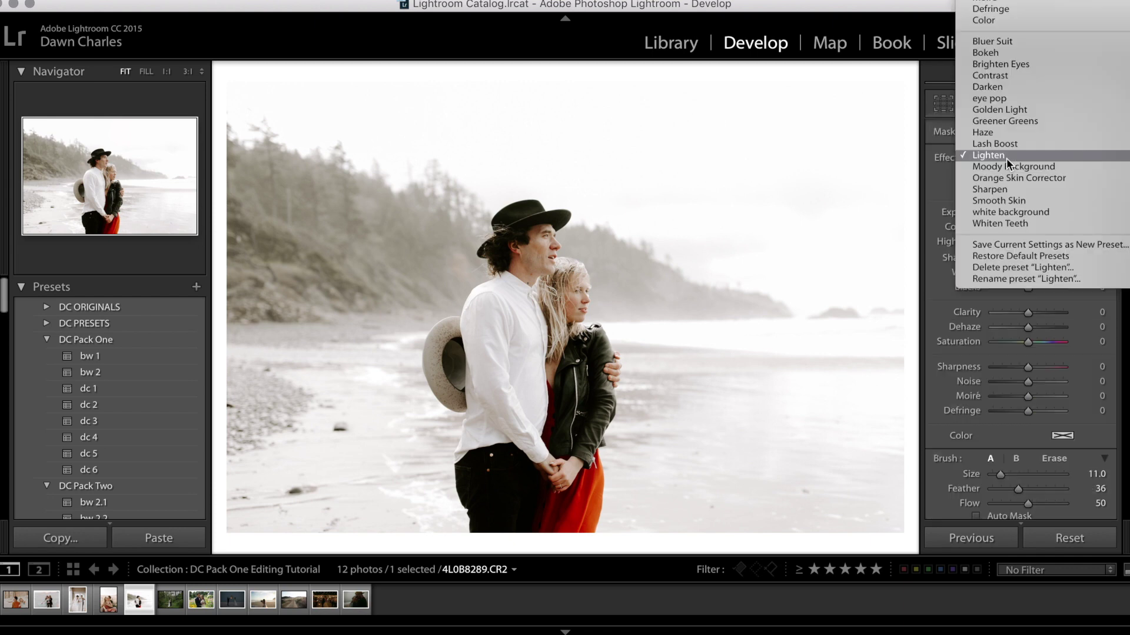
pyautogui.click(987, 86)
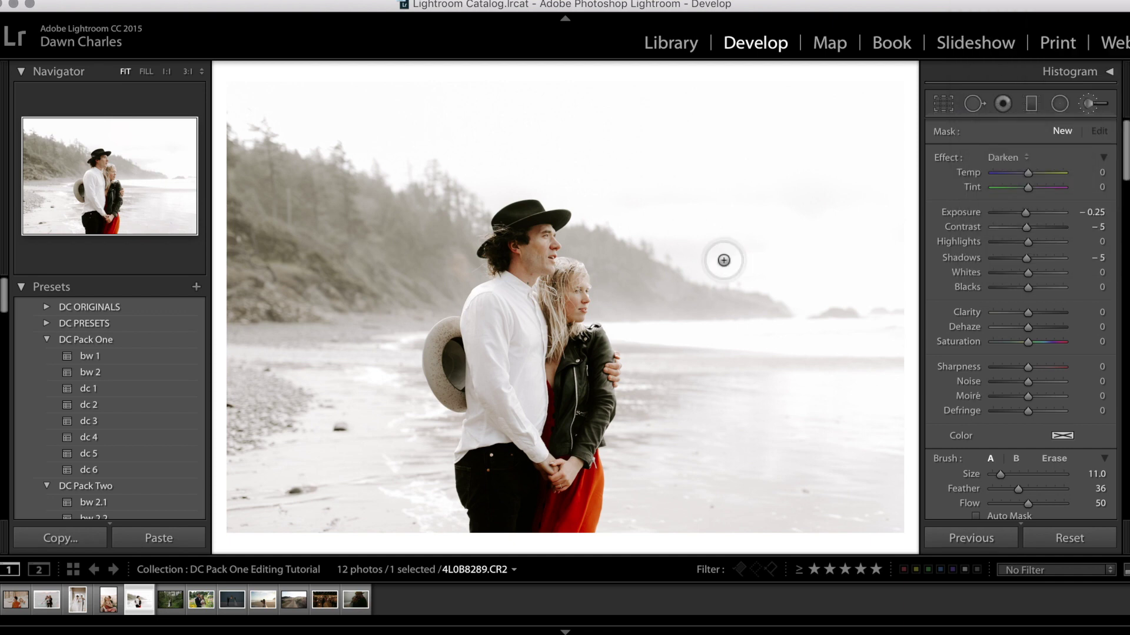
pyautogui.scroll(10, 723, 260)
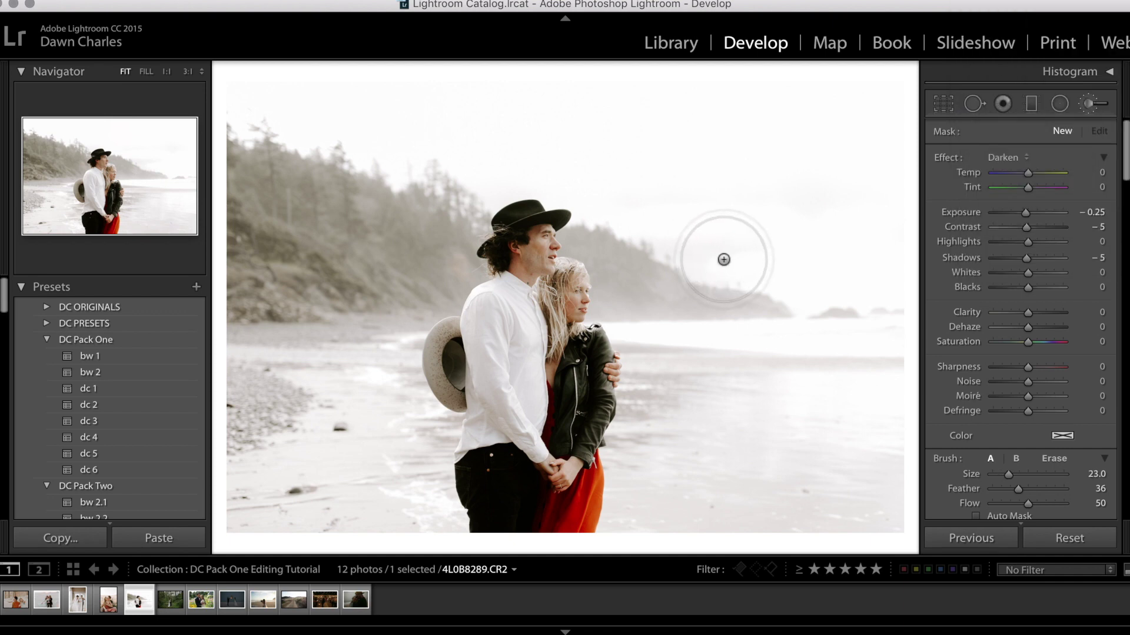
pyautogui.scroll(1, 723, 260)
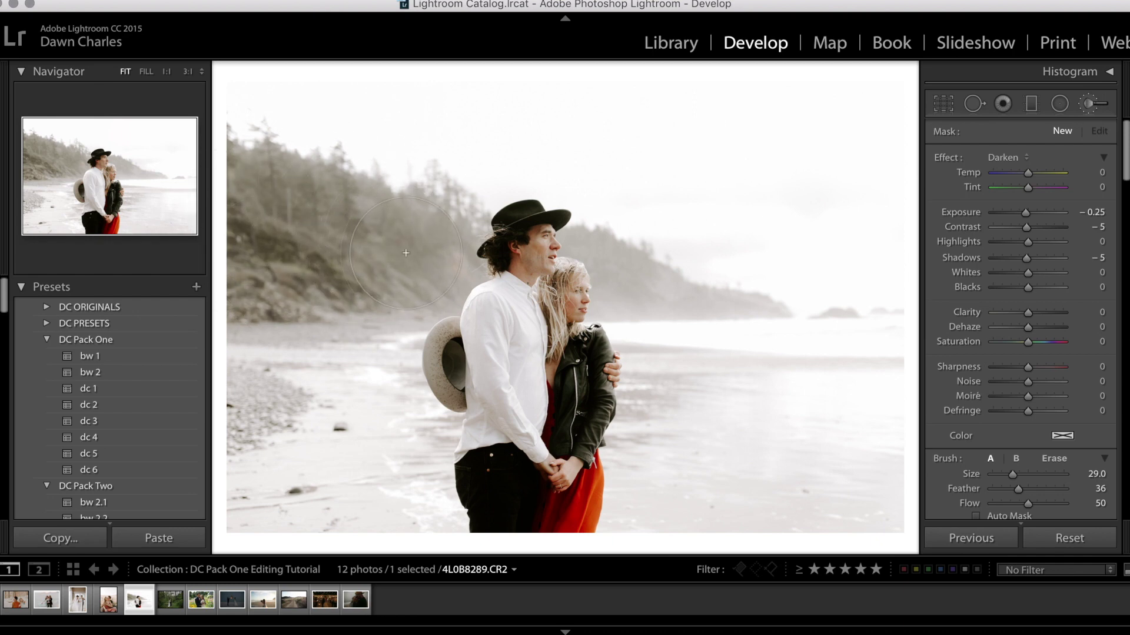
pyautogui.moveTo(302, 282); pyautogui.dragTo(252, 424)
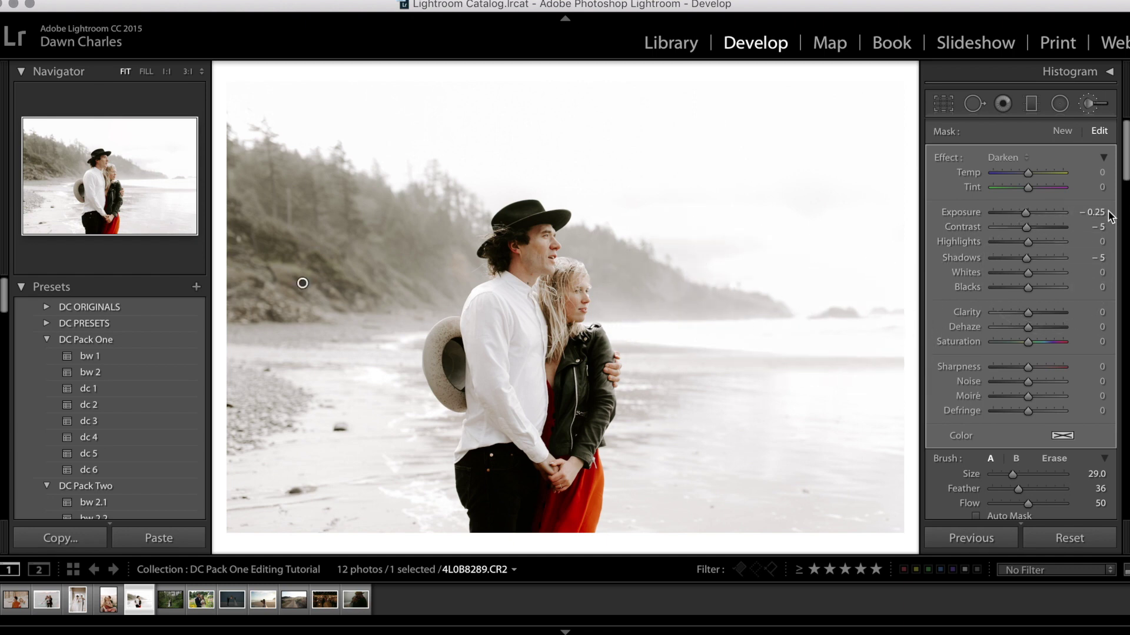
# Step: Set the Darken brush's Exposure to -0.65 and brush further over the beach and hillside behind the couple
pyautogui.moveTo(1098, 210); pyautogui.dragTo(1089, 211)
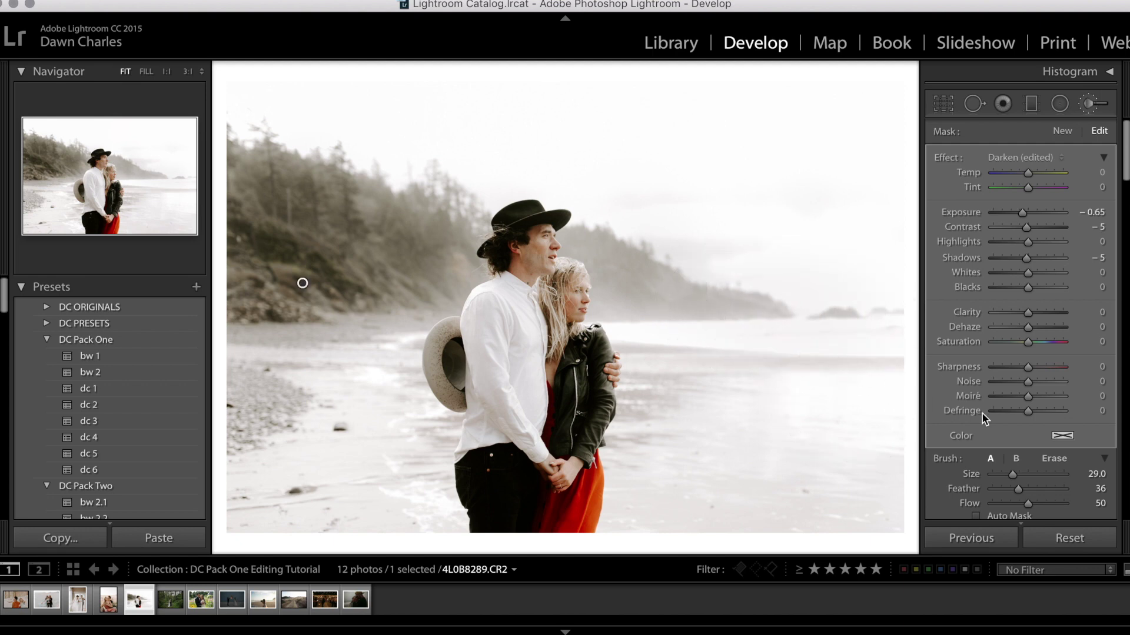
pyautogui.scroll(-3, 982, 412)
pyautogui.scroll(-1, 995, 419)
pyautogui.scroll(5, 1079, 364)
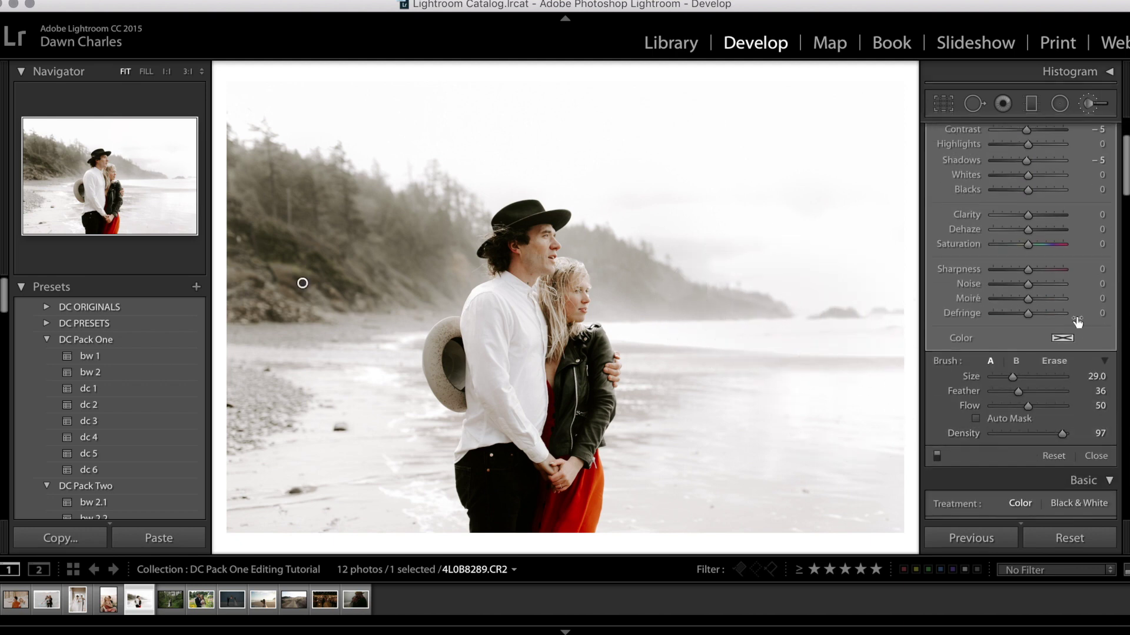
pyautogui.click(1044, 154)
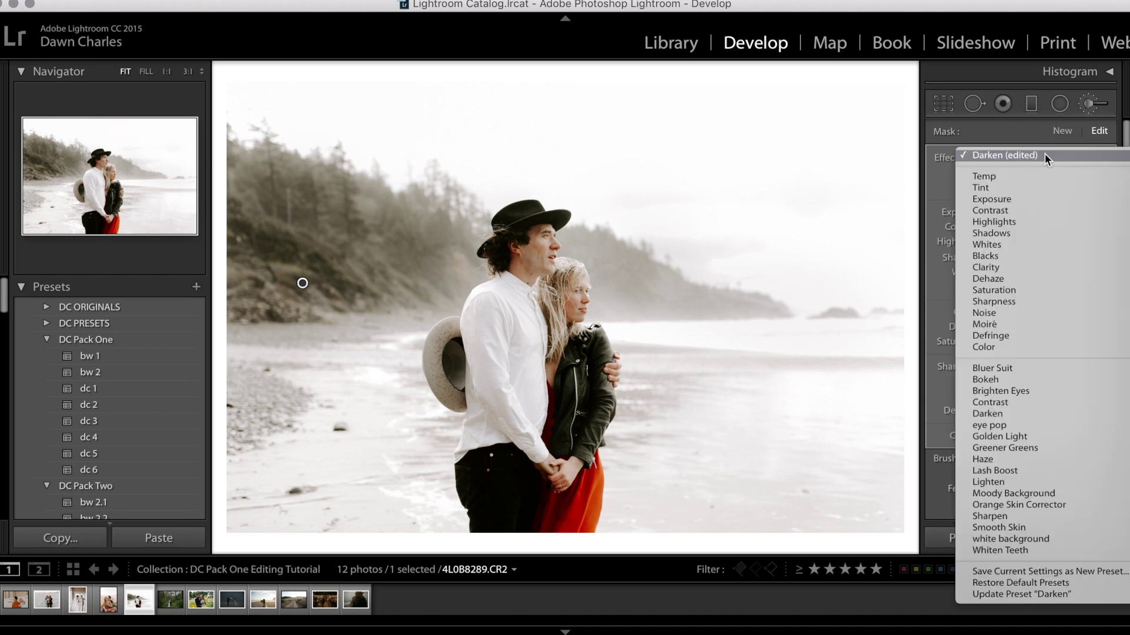
pyautogui.click(920, 328)
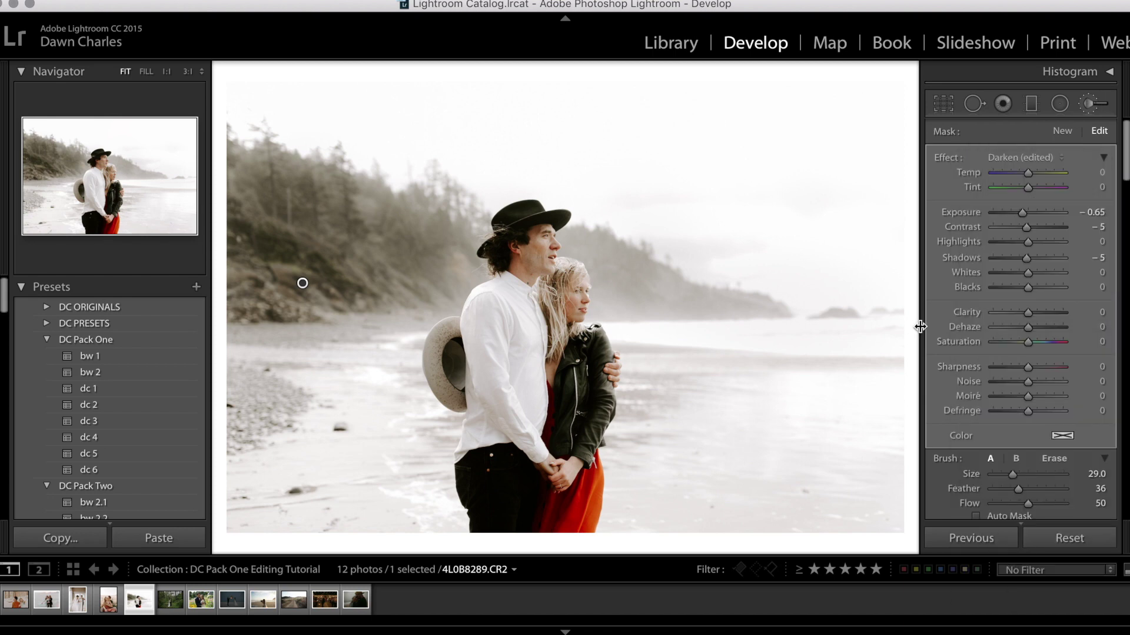
pyautogui.moveTo(318, 404)
pyautogui.mouseDown()
pyautogui.moveTo(259, 380)
pyautogui.moveTo(247, 200)
pyautogui.moveTo(278, 122)
pyautogui.mouseUp()
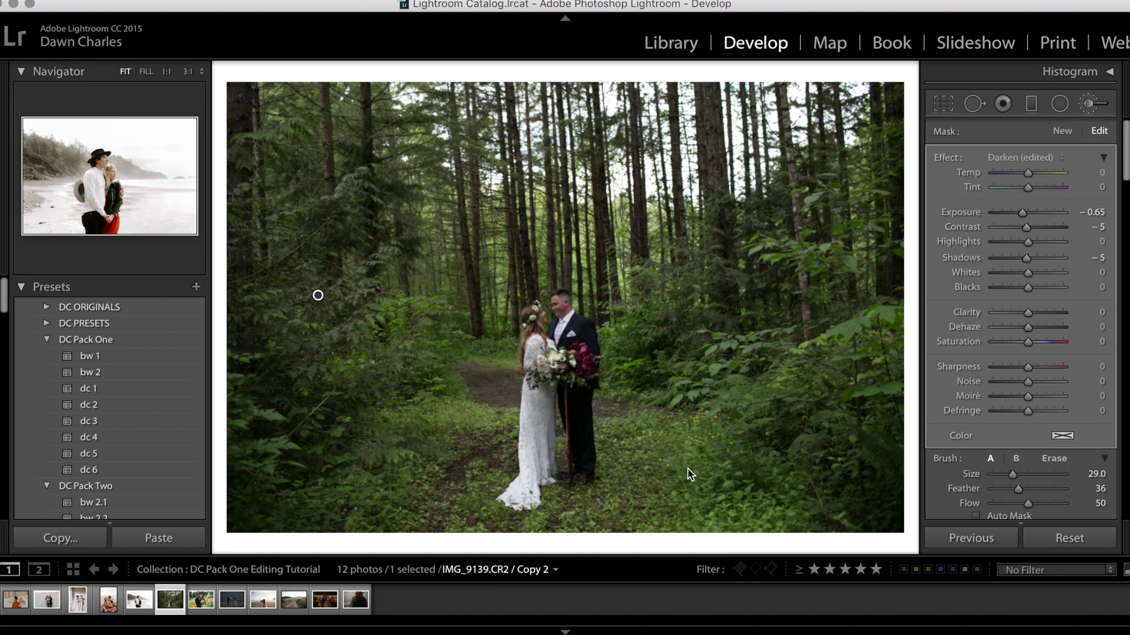
# Step: On the forest wedding couple photo, close the adjustment brush, set Exposure +0.90 and Temp 6,150, and apply the dc 4 preset
pyautogui.scroll(-3, 1092, 439)
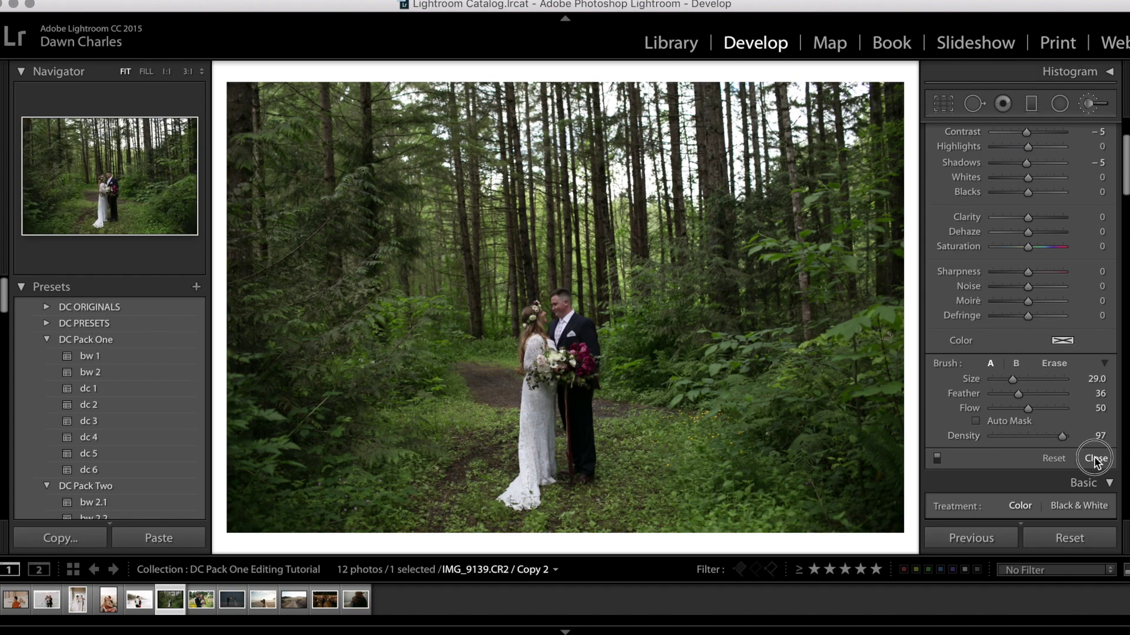
pyautogui.click(1096, 460)
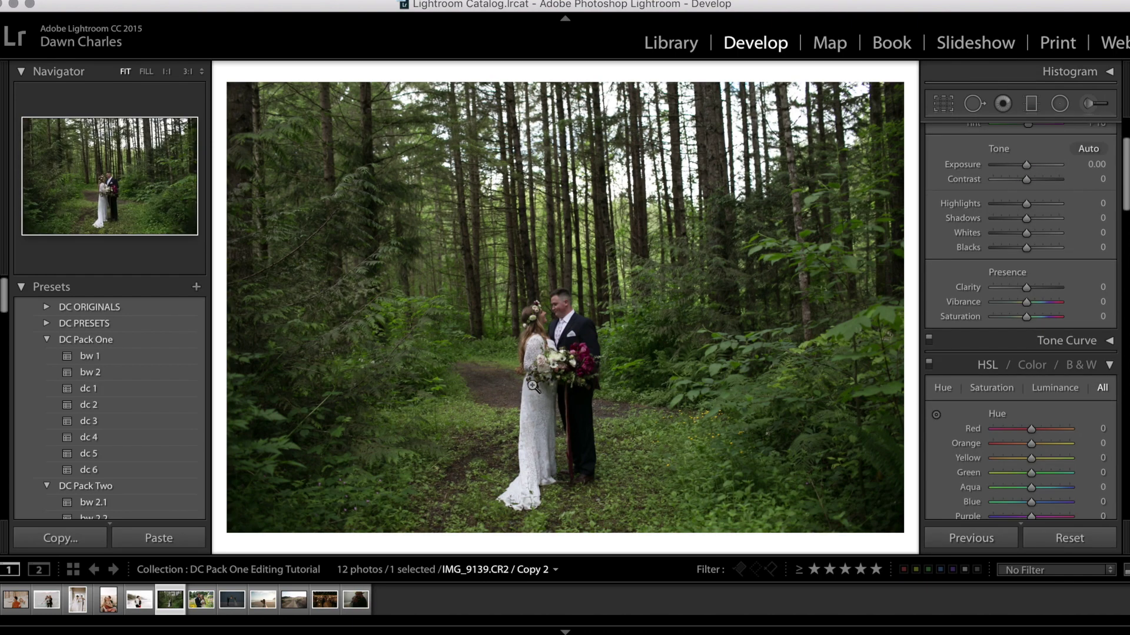
pyautogui.scroll(3, 1102, 290)
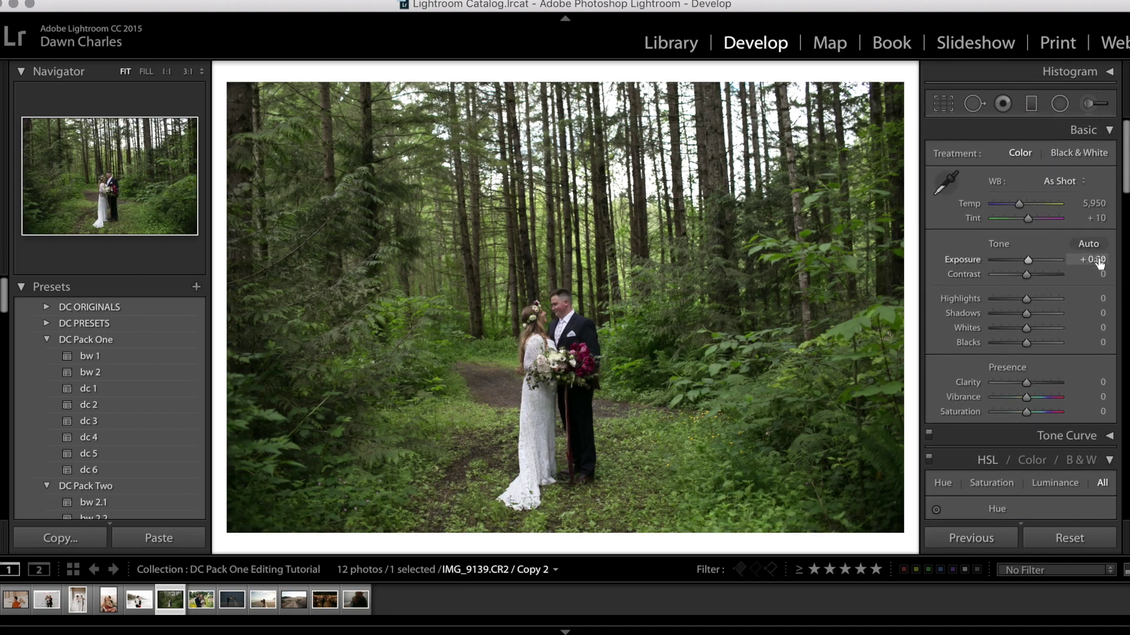
pyautogui.press('Up')
pyautogui.press('Up')
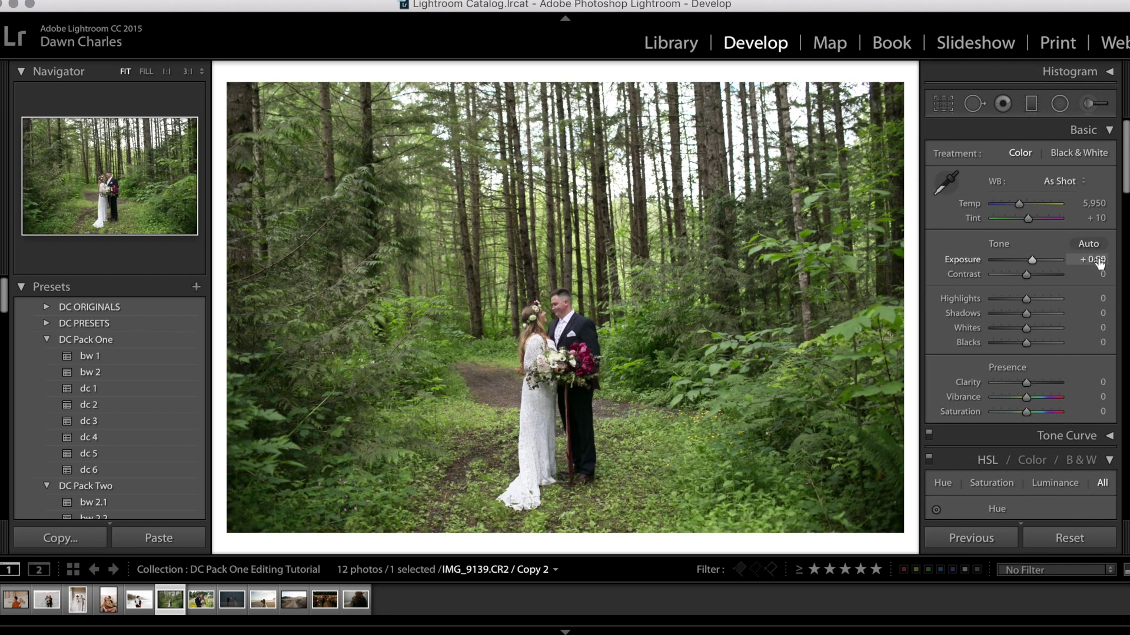
pyautogui.press('Up')
pyautogui.press('Up')
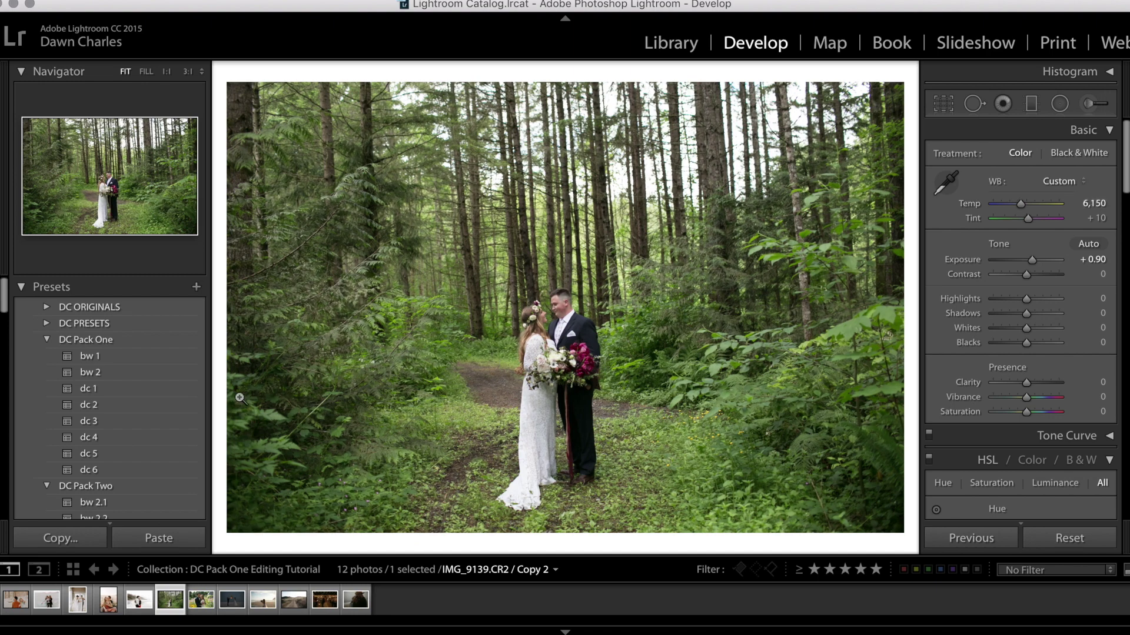
pyautogui.click(125, 446)
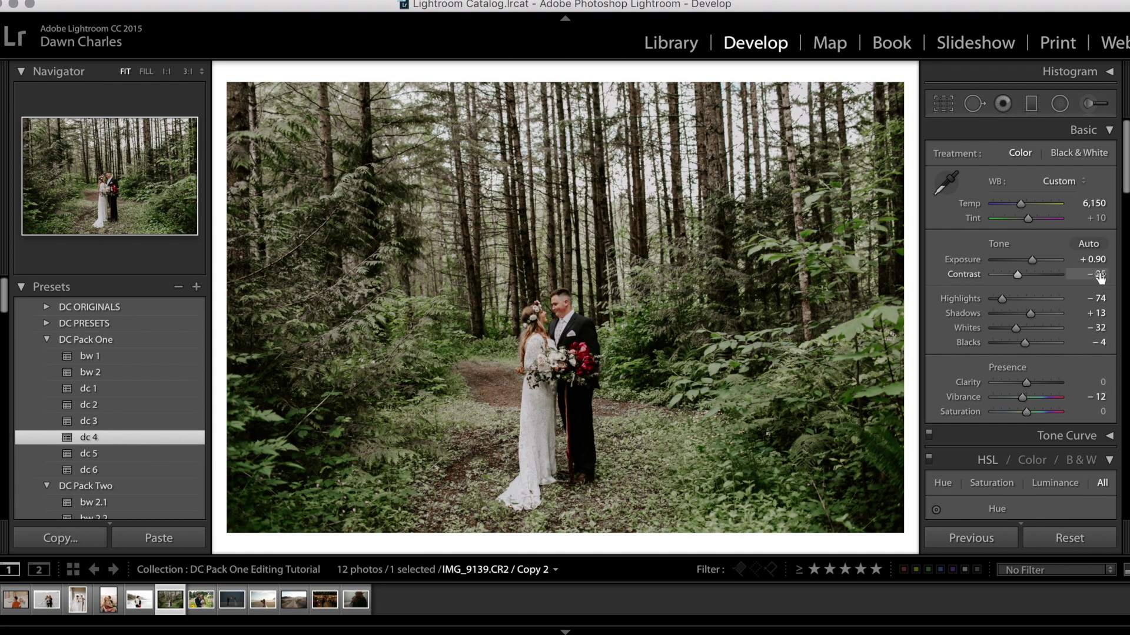
# Step: Set the forest wedding couple photo's Exposure to +1.00 and Temp to 6,600
pyautogui.moveTo(1097, 260); pyautogui.dragTo(1100, 260)
pyautogui.moveTo(1102, 204); pyautogui.dragTo(1103, 204)
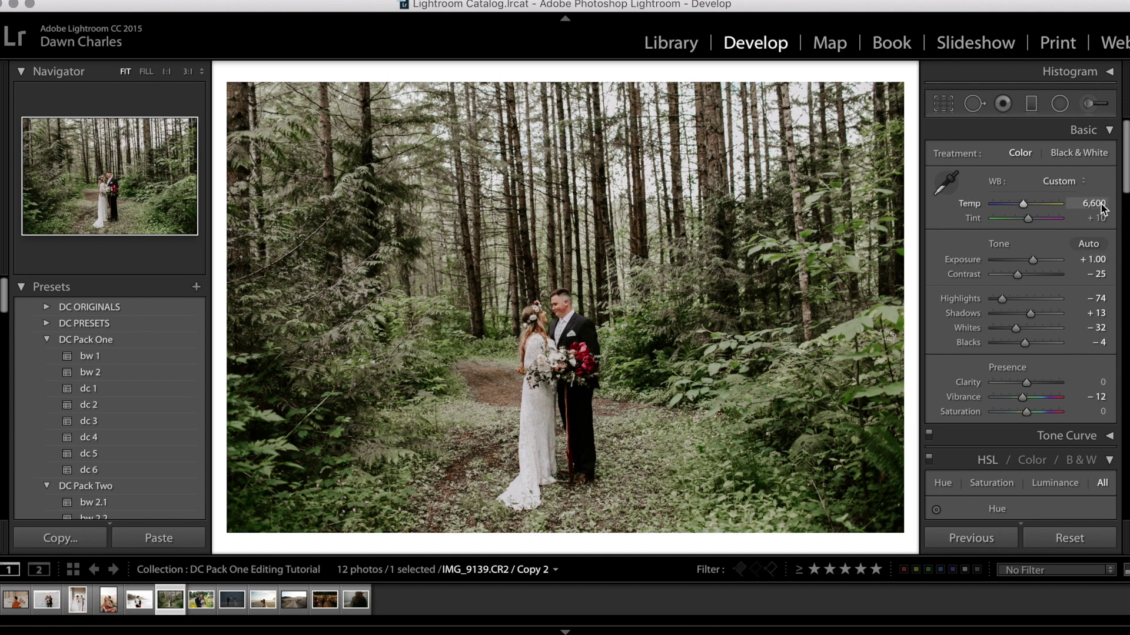
# Step: In the forest photo's HSL, set Yellow Saturation to -73, Green Hue to 0, Yellow Hue to -18 and Yellow Luminance to -11
pyautogui.scroll(-5, 1094, 247)
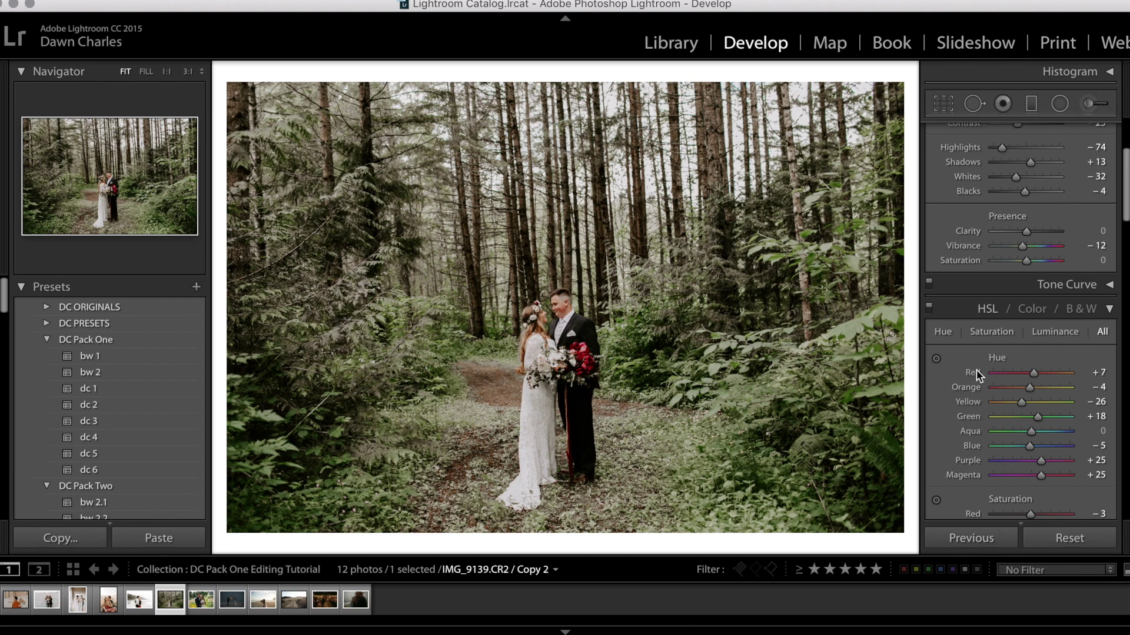
pyautogui.scroll(-6, 1023, 417)
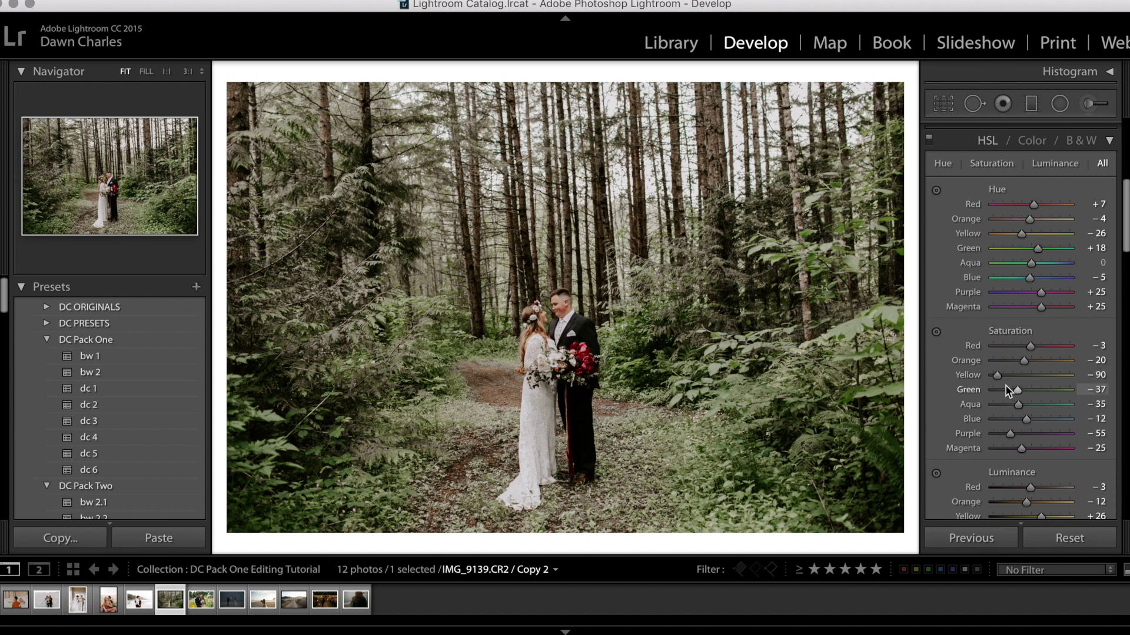
pyautogui.moveTo(999, 379)
pyautogui.mouseDown()
pyautogui.moveTo(1039, 378)
pyautogui.moveTo(996, 394)
pyautogui.moveTo(1054, 404)
pyautogui.moveTo(1004, 389)
pyautogui.mouseUp()
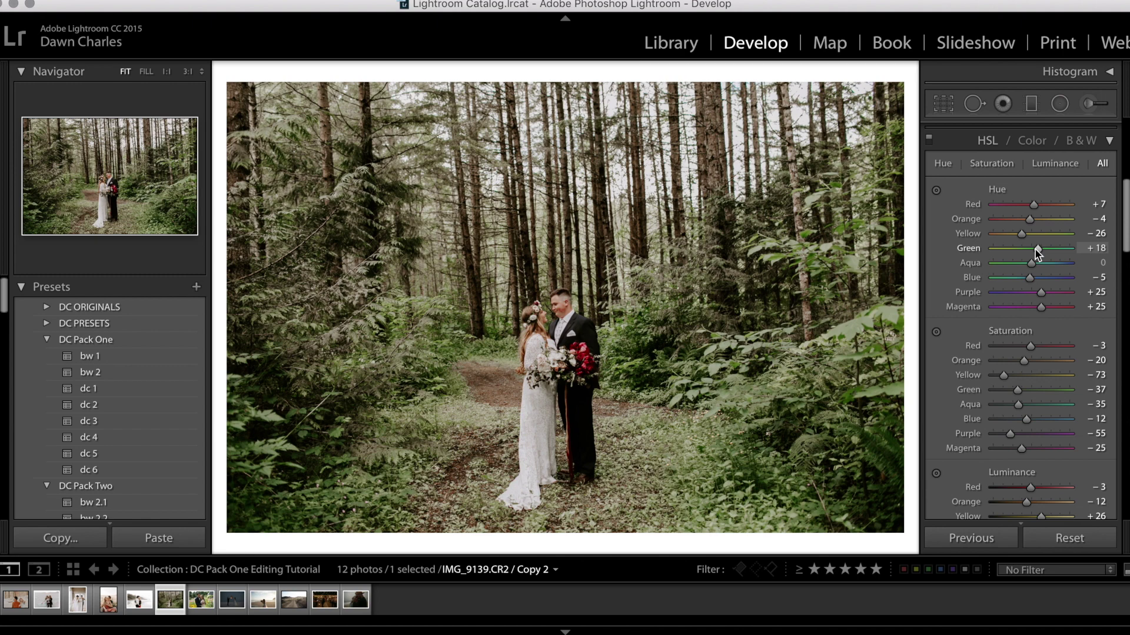
pyautogui.moveTo(1039, 253); pyautogui.dragTo(1033, 254)
pyautogui.moveTo(1023, 235); pyautogui.dragTo(1027, 238)
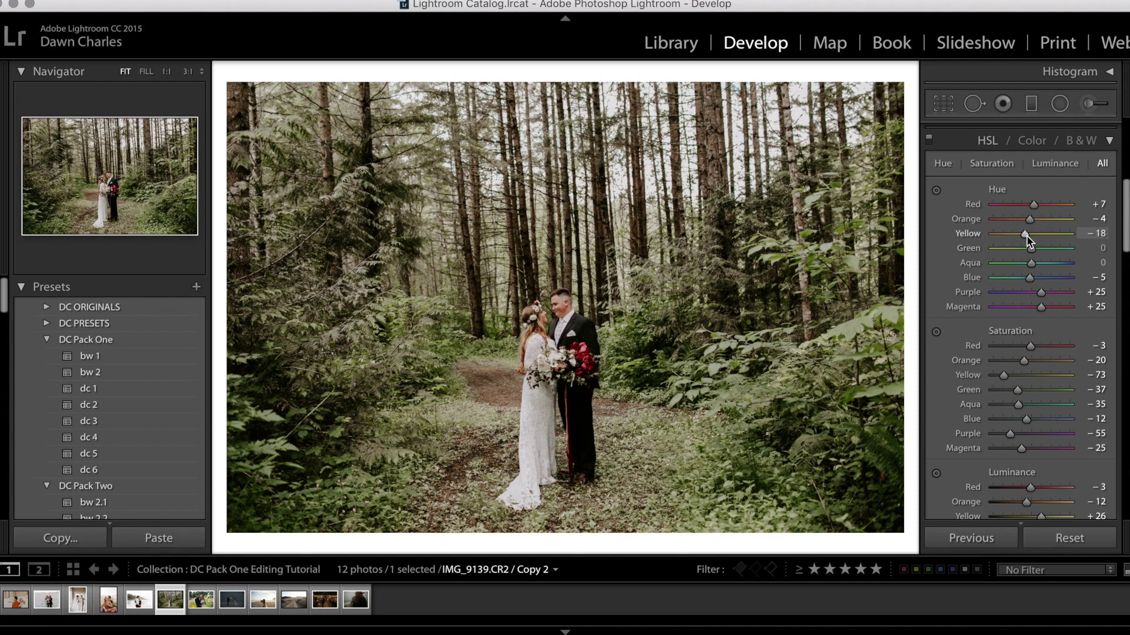
pyautogui.scroll(-5, 1044, 358)
pyautogui.scroll(-2, 1043, 358)
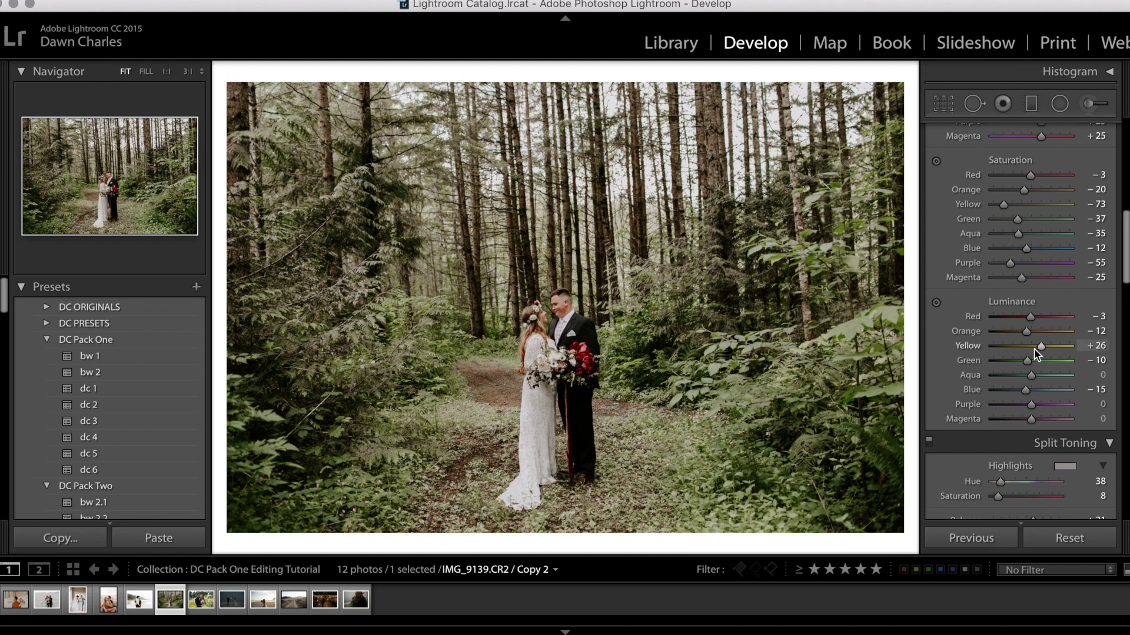
pyautogui.moveTo(1042, 349); pyautogui.dragTo(1029, 357)
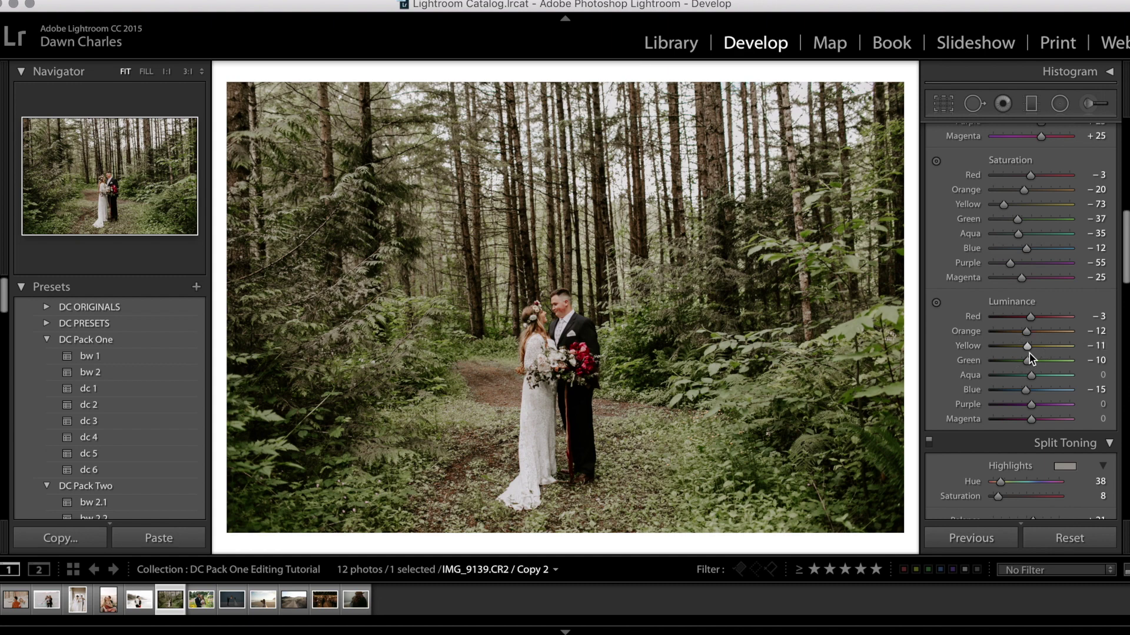
# Step: On the flower garden couple photo, set Exposure +0.60, apply the dc 3 preset, and set Contrast -35 and Temp 5,700
pyautogui.click(201, 602)
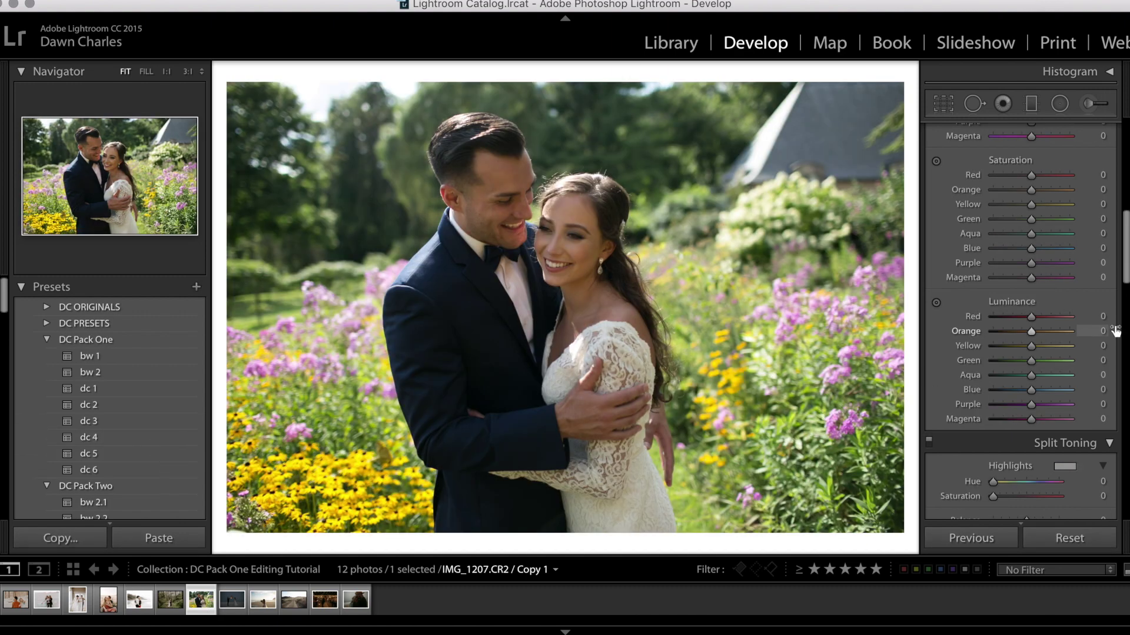
pyautogui.scroll(10, 1079, 337)
pyautogui.moveTo(1097, 261); pyautogui.dragTo(1108, 264)
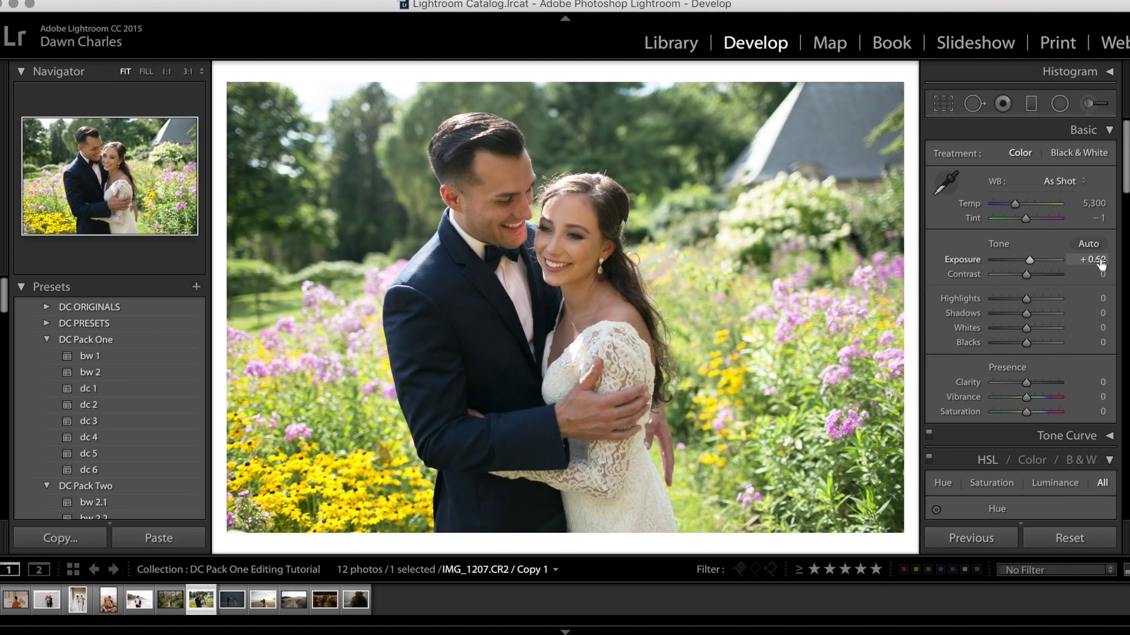
pyautogui.click(106, 420)
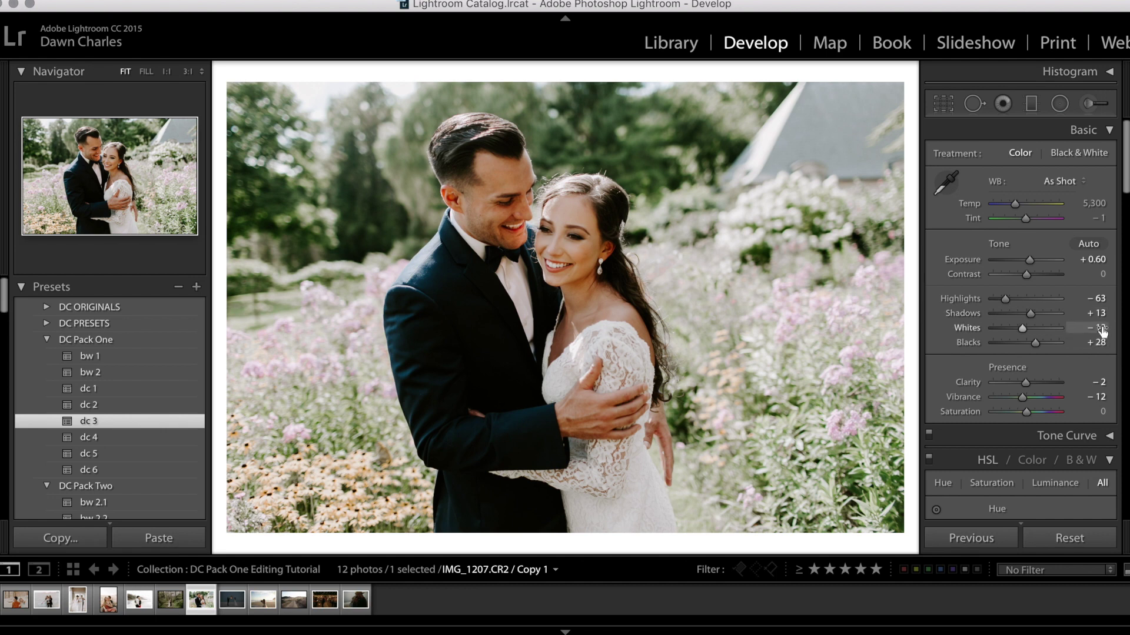
pyautogui.moveTo(1108, 274); pyautogui.dragTo(1109, 276)
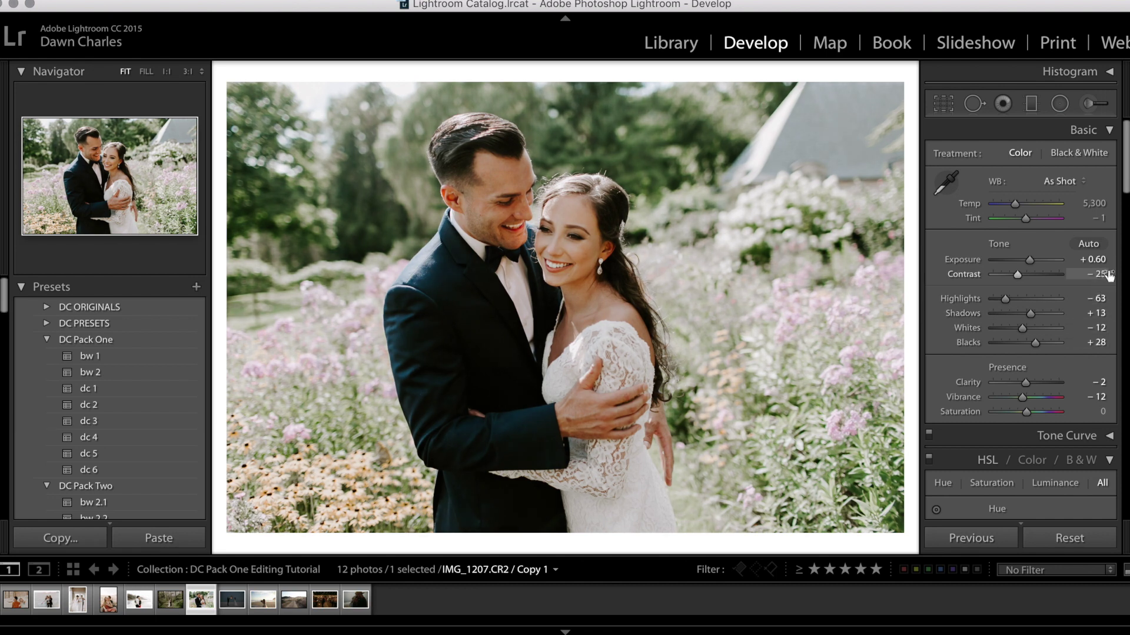
pyautogui.moveTo(1093, 203); pyautogui.dragTo(1101, 202)
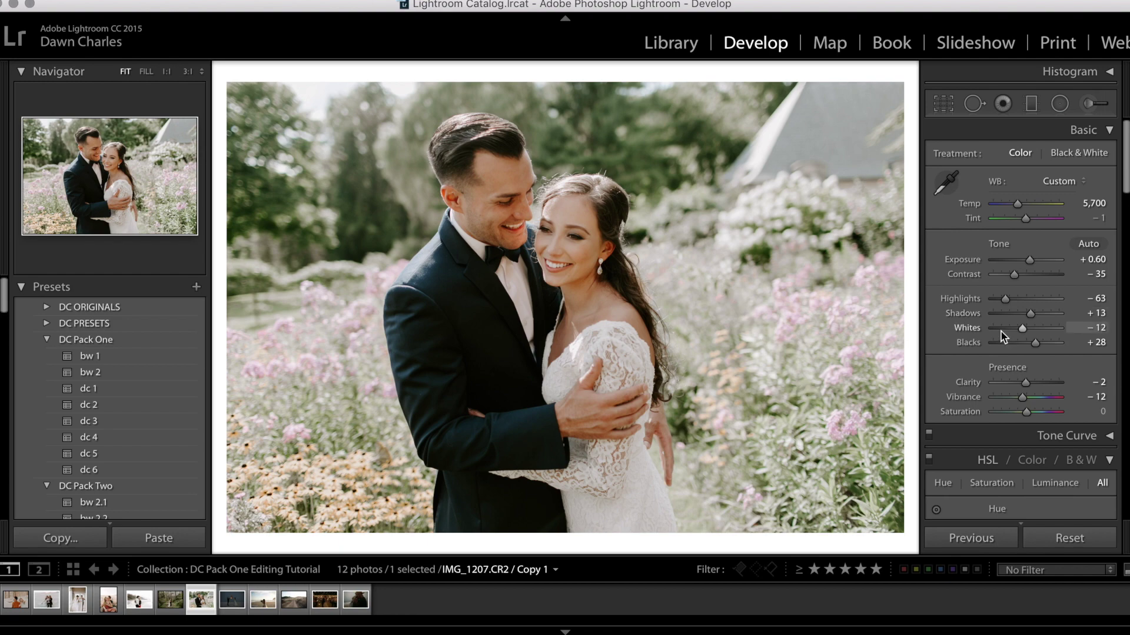
# Step: Restore the garden photo's yellow flowers with Yellow Saturation -3, Yellow Luminance -7 and Yellow Hue +12
pyautogui.scroll(-10, 1001, 326)
pyautogui.scroll(2, 1038, 200)
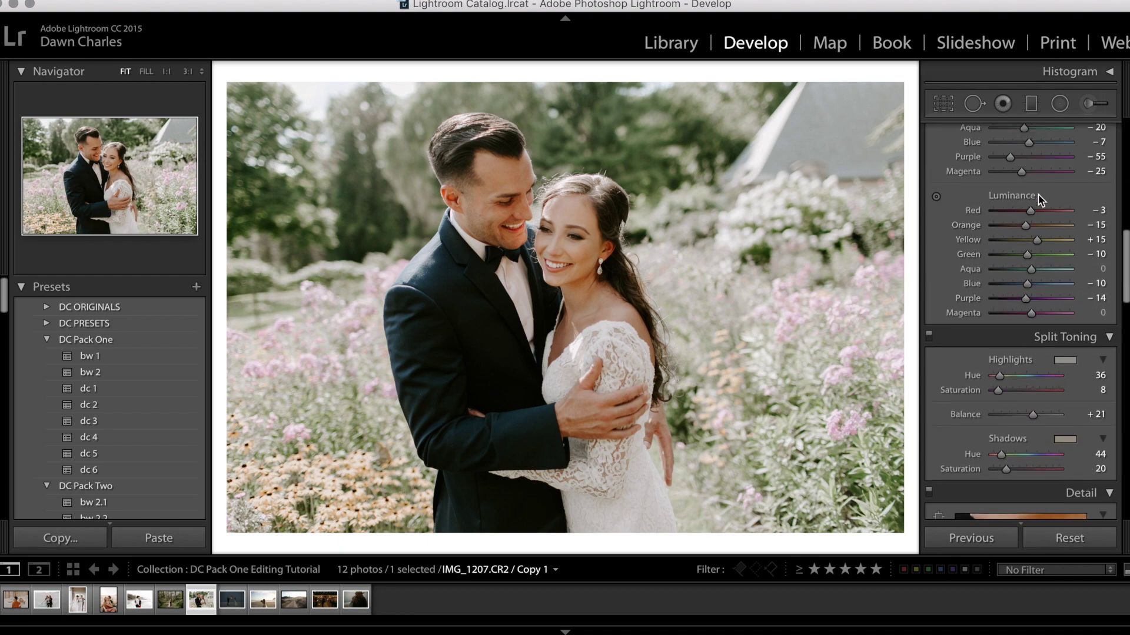
pyautogui.scroll(2, 1056, 274)
pyautogui.moveTo(1017, 172); pyautogui.dragTo(994, 173)
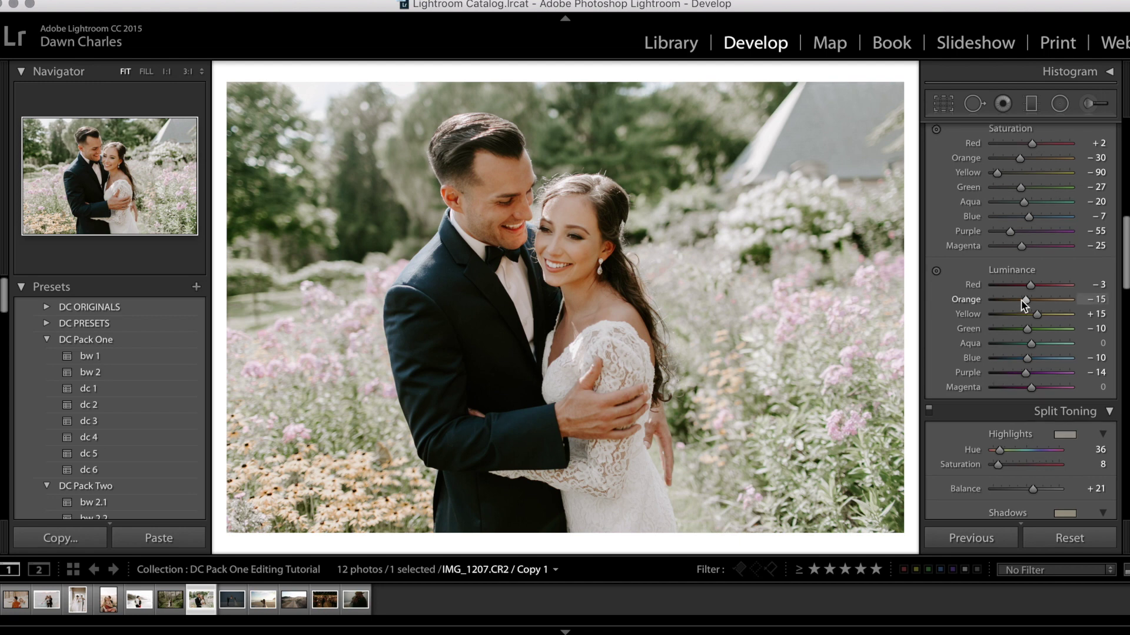
pyautogui.scroll(2, 1021, 299)
pyautogui.moveTo(996, 208); pyautogui.dragTo(1033, 212)
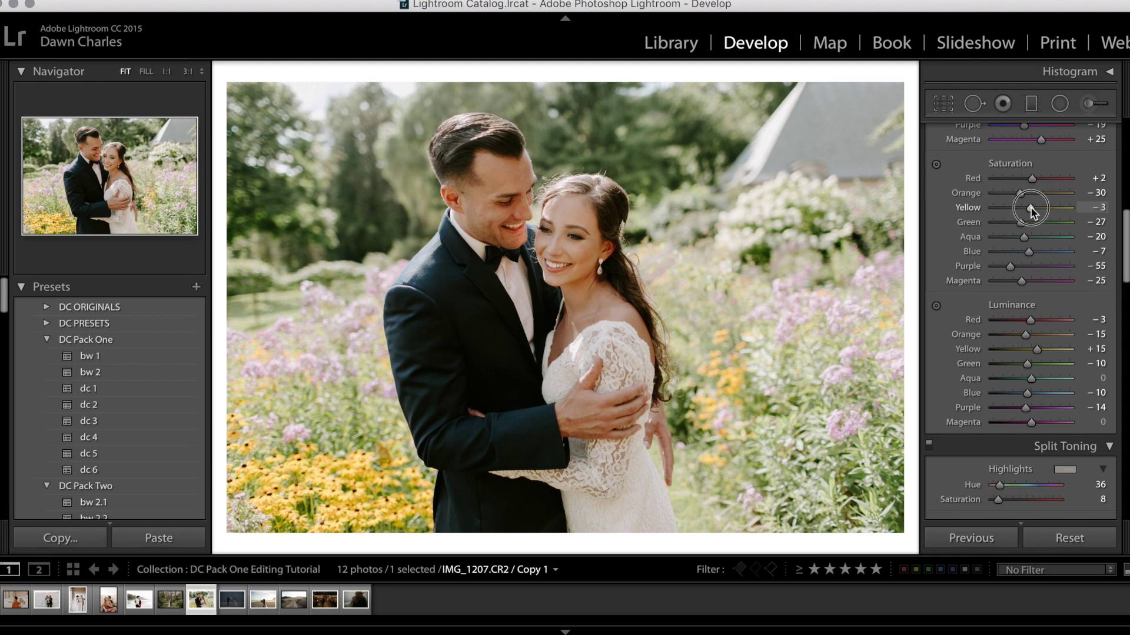
pyautogui.moveTo(1039, 348); pyautogui.dragTo(1030, 362)
pyautogui.scroll(5, 1030, 362)
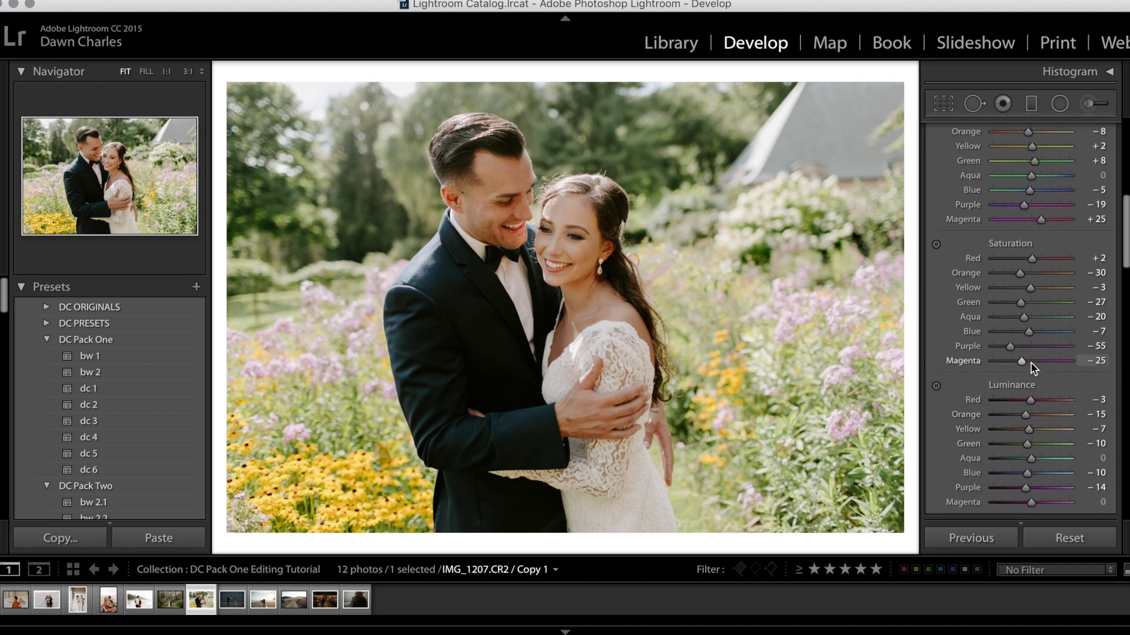
pyautogui.moveTo(1033, 257); pyautogui.dragTo(1038, 257)
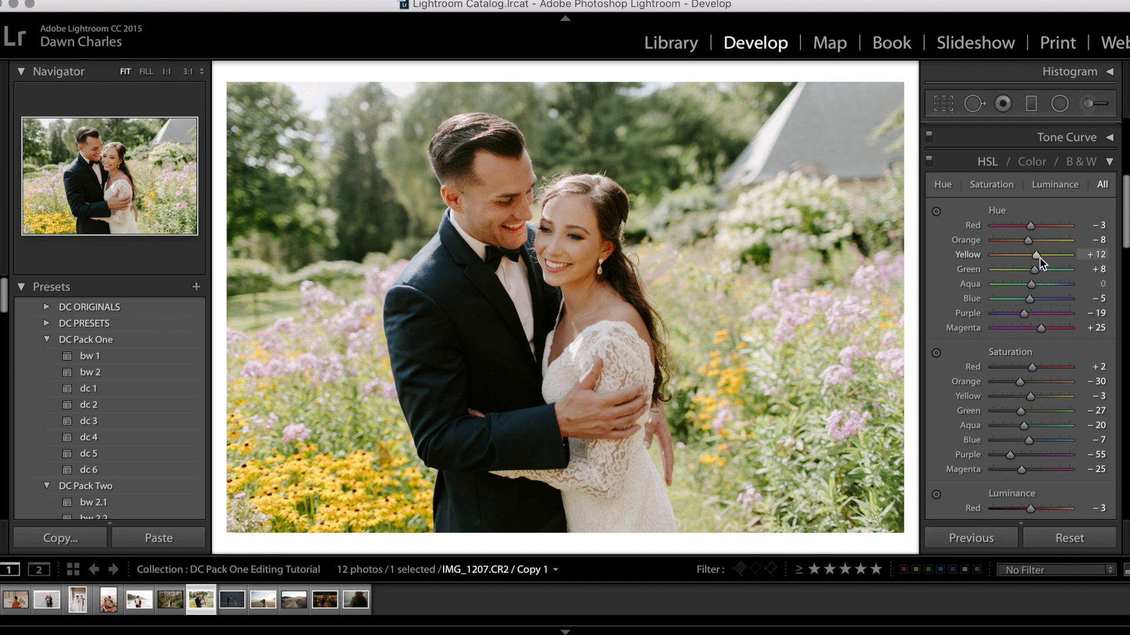
# Step: On the photo of the couple holding a lantern, raise Exposure to +1.50
pyautogui.click(235, 600)
pyautogui.scroll(5, 1061, 326)
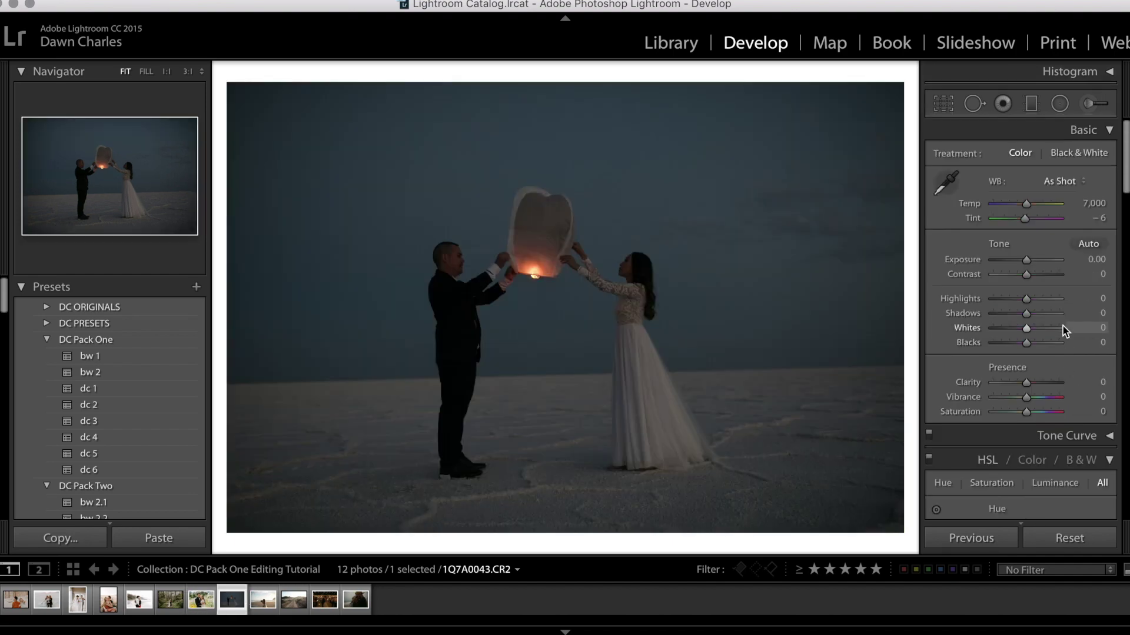
pyautogui.press('Up')
pyautogui.press('Up')
pyautogui.press('Up')
pyautogui.press('Up')
pyautogui.press('Up')
pyautogui.press('Up')
pyautogui.press('Up')
pyautogui.press('Up')
pyautogui.press('Up')
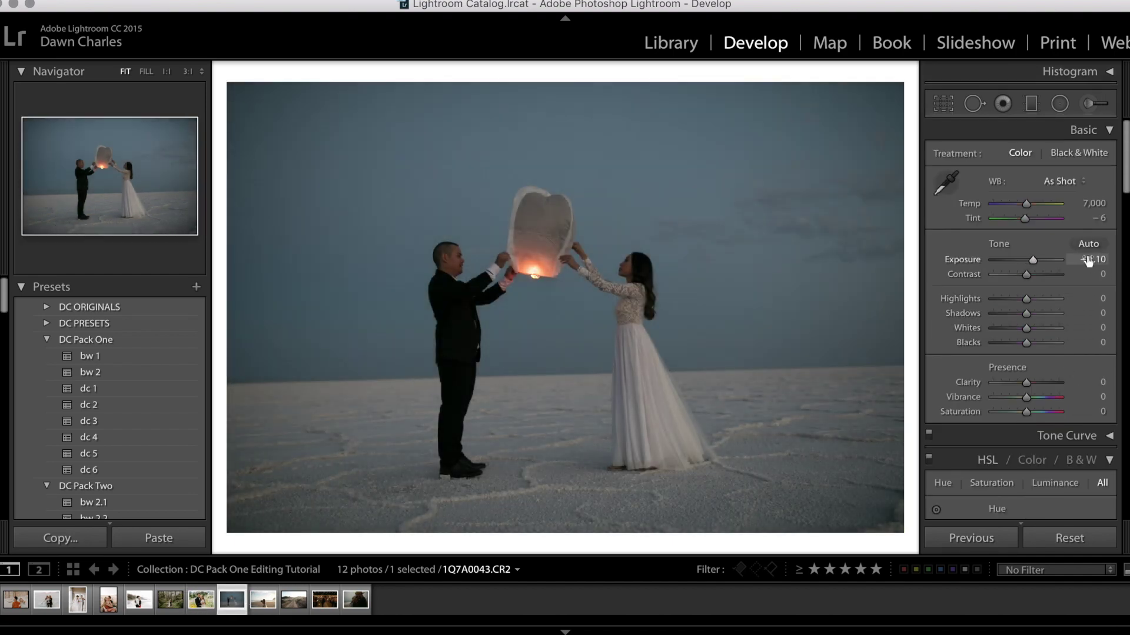
pyautogui.press('Up')
pyautogui.press('Up')
pyautogui.press('Up')
pyautogui.press('Up')
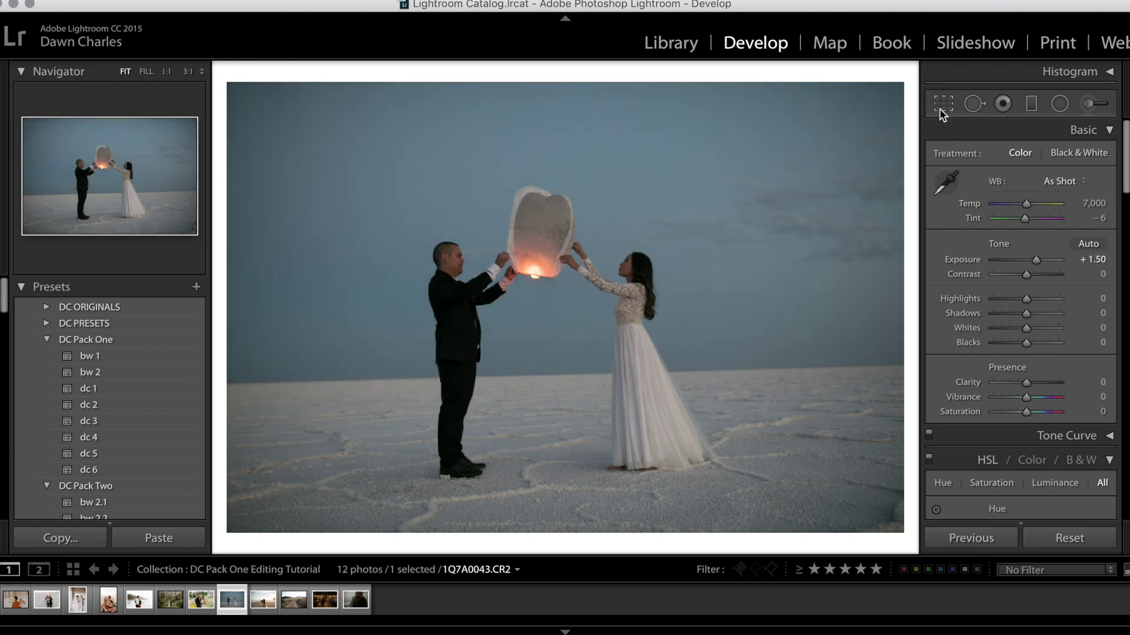
# Step: Straighten the lantern photo by rotating the crop slightly until the horizon is level
pyautogui.press('r')
pyautogui.moveTo(913, 171); pyautogui.dragTo(912, 187)
pyautogui.press('Return')
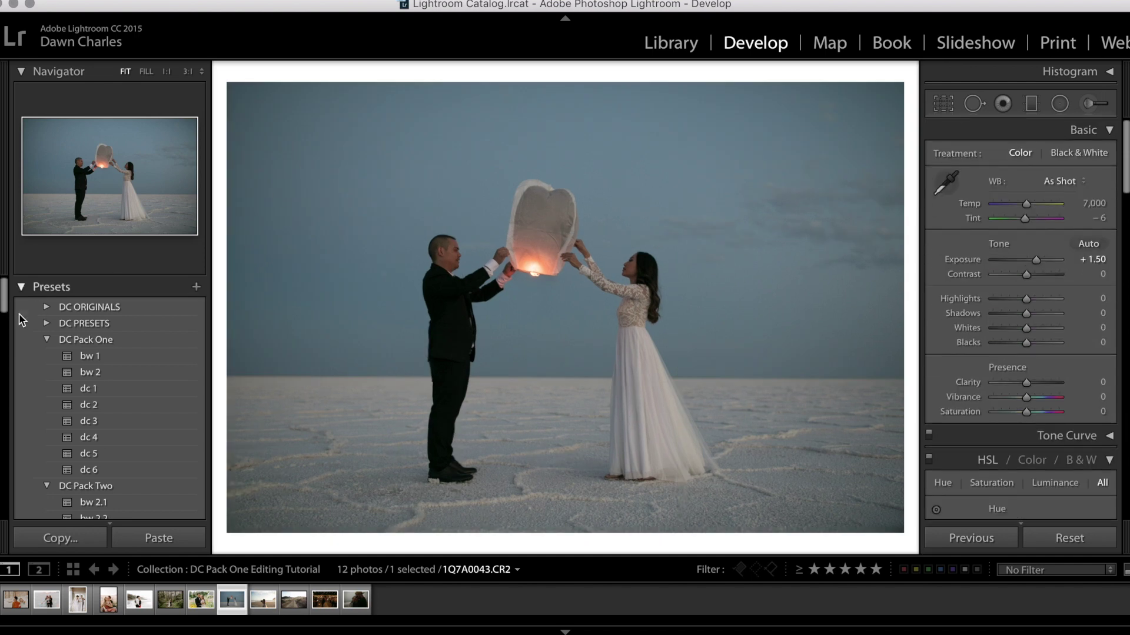
# Step: Apply the dc 3 preset to the lantern photo and set Exposure to +1.90
pyautogui.click(75, 421)
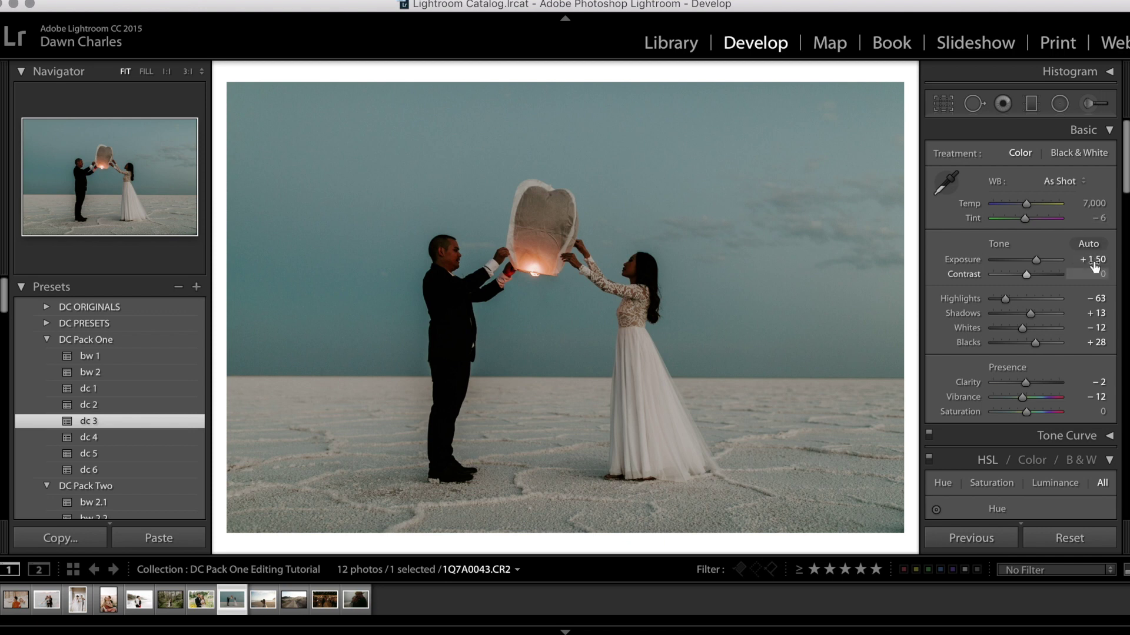
pyautogui.moveTo(1094, 260); pyautogui.dragTo(1101, 258)
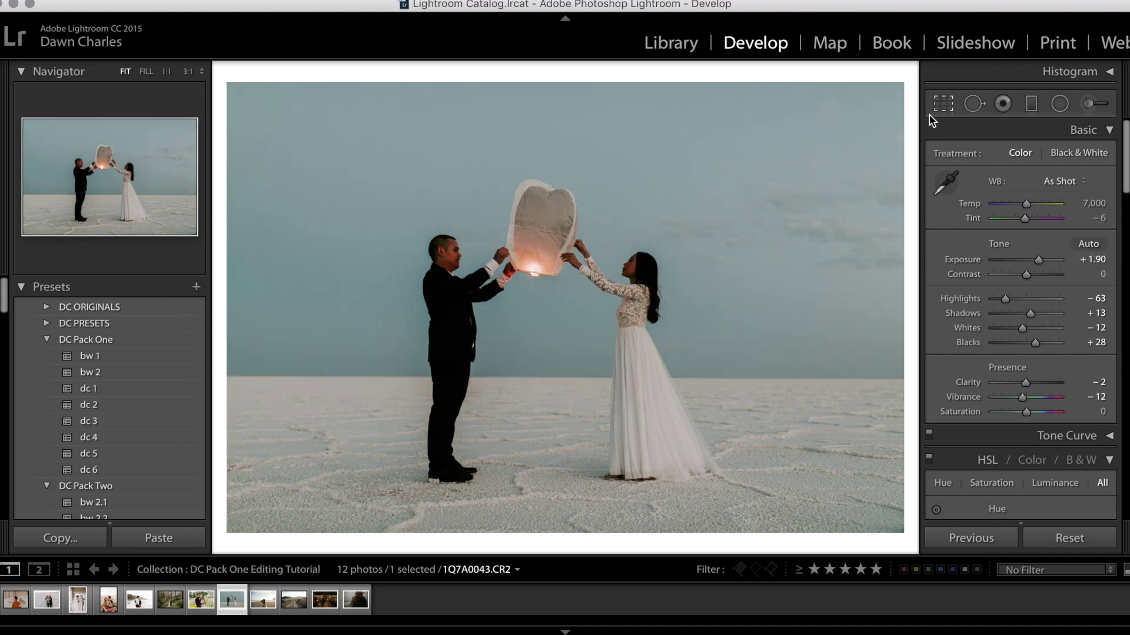
# Step: Readjust the lantern photo's crop rotation slightly and set Shadows to +73
pyautogui.press('r')
pyautogui.moveTo(916, 163); pyautogui.dragTo(910, 159)
pyautogui.press('r')
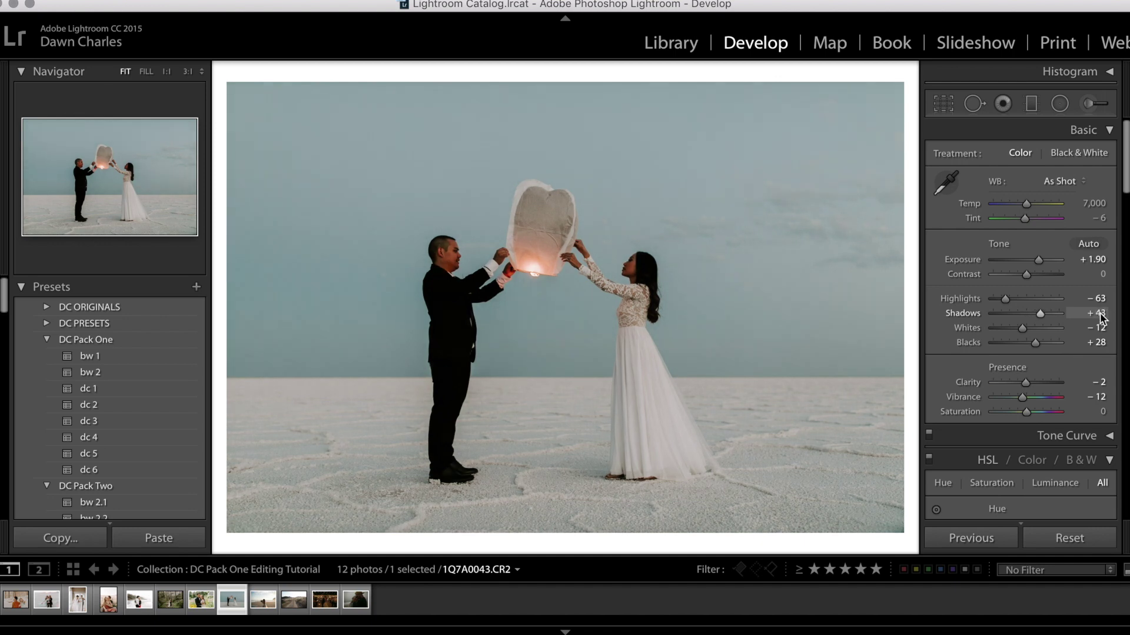
pyautogui.moveTo(1102, 318); pyautogui.dragTo(1100, 315)
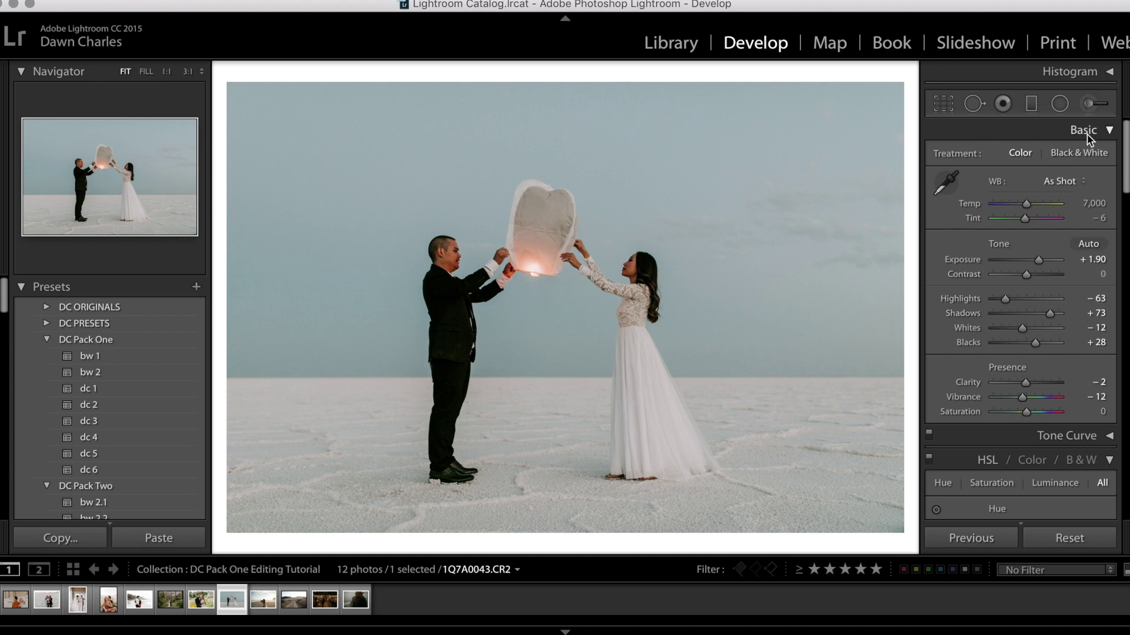
# Step: Paint over the bride and groom with an adjustment brush using the Lighten effect at size 13, and close the brush
pyautogui.click(1094, 104)
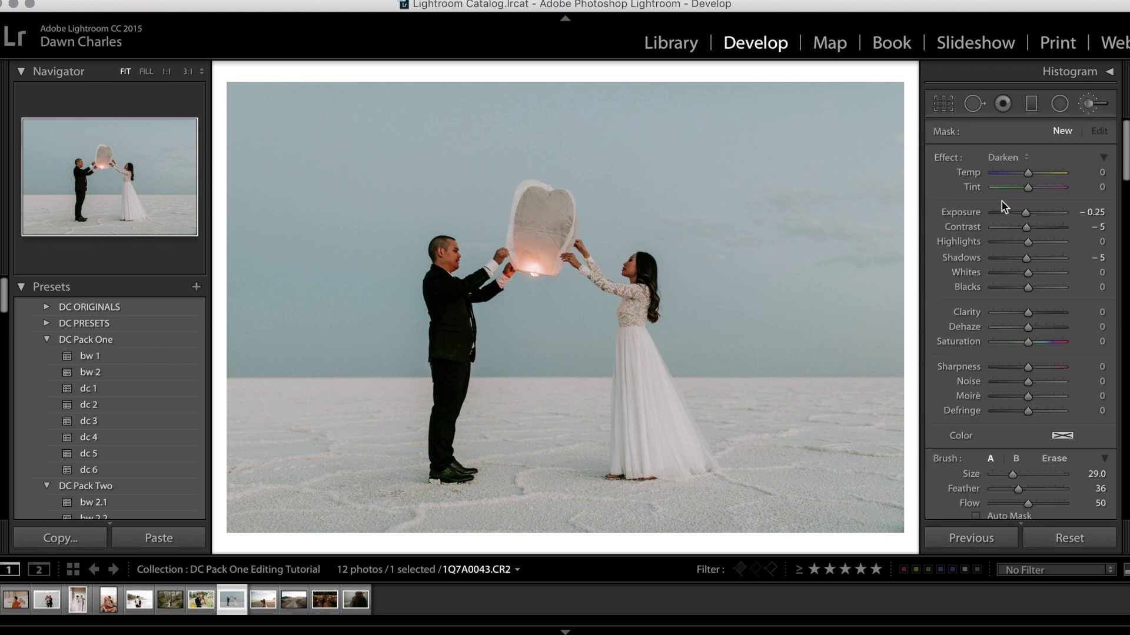
pyautogui.click(1004, 157)
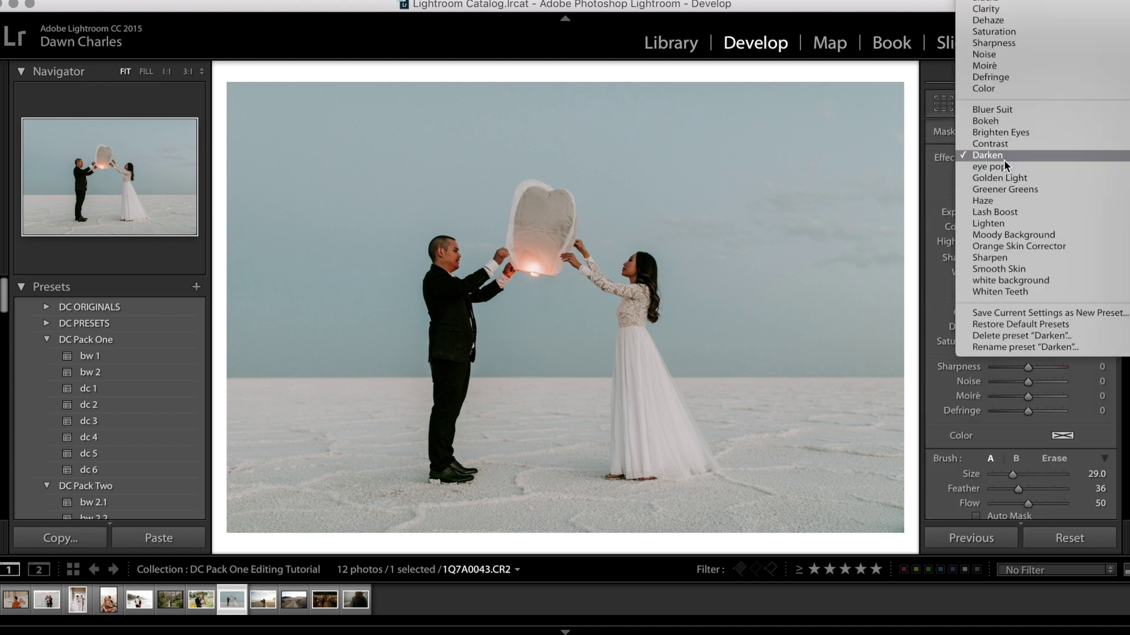
pyautogui.click(1004, 223)
pyautogui.scroll(-3, 753, 270)
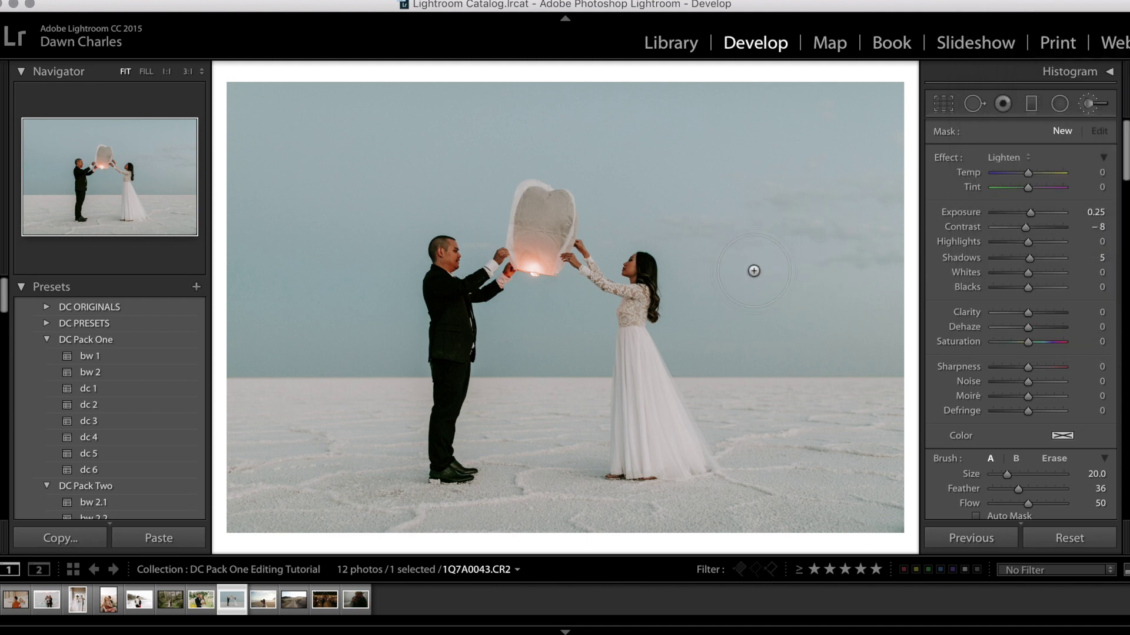
pyautogui.scroll(5, 632, 269)
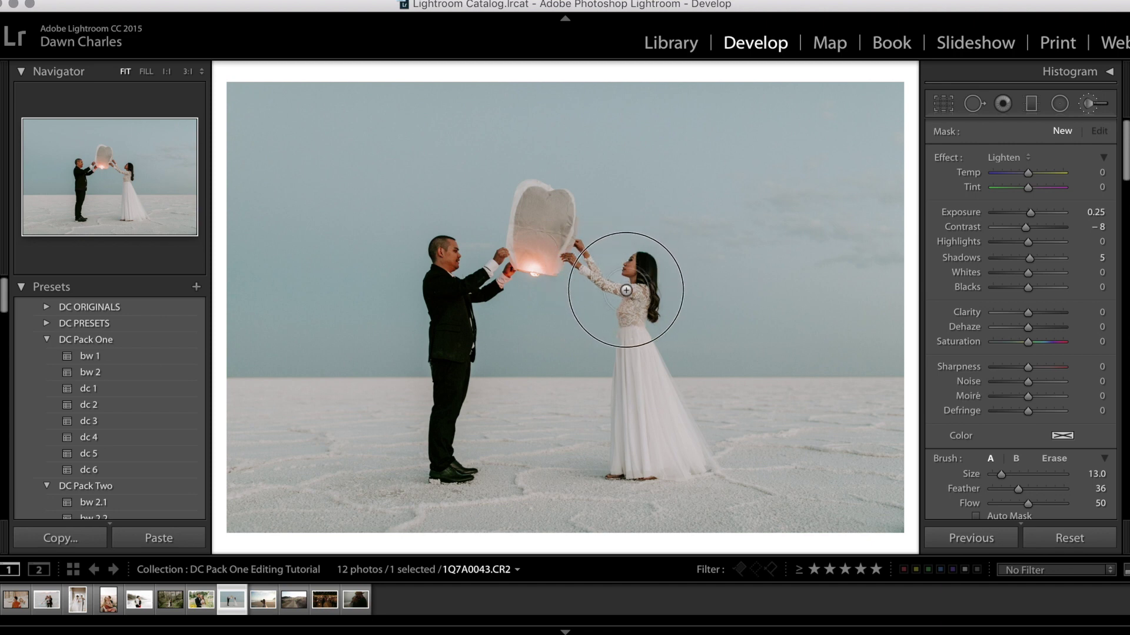
pyautogui.click(650, 453)
pyautogui.scroll(3, 441, 272)
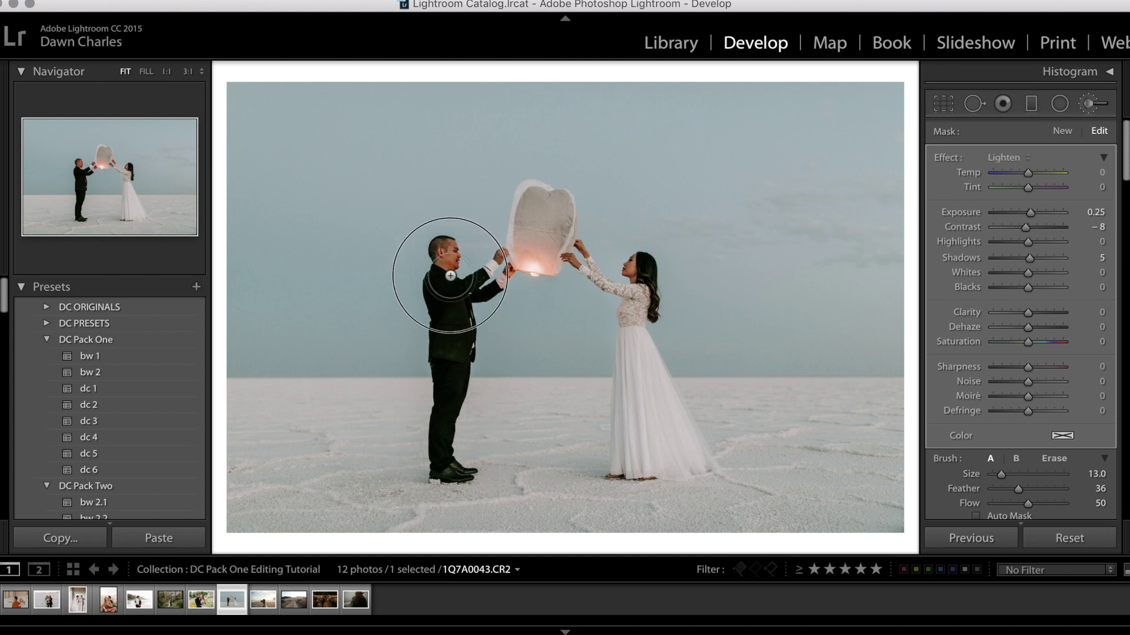
pyautogui.scroll(-3, 1091, 433)
pyautogui.click(1090, 442)
# Step: In the lantern photo's HSL, set Aqua Saturation +18 and Blue Saturation +13, lower the Blue Luminance, and fine-tune the Orange Saturation
pyautogui.scroll(-5, 1003, 395)
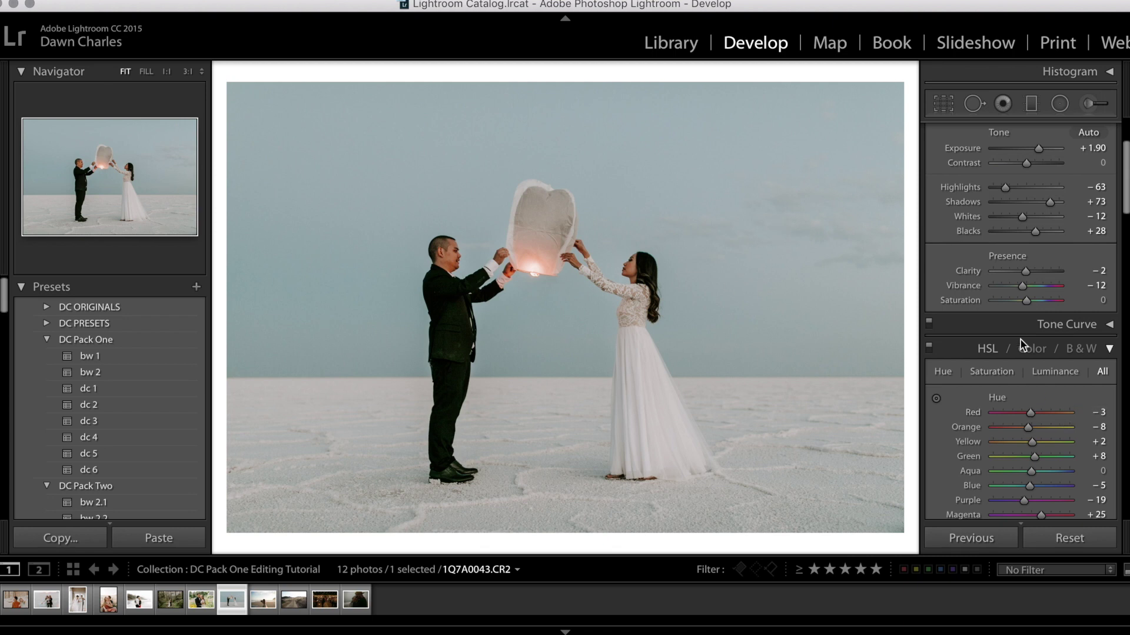
pyautogui.scroll(-7, 1022, 344)
pyautogui.moveTo(1032, 400); pyautogui.dragTo(1038, 382)
pyautogui.click(1022, 383)
pyautogui.scroll(-4, 1038, 382)
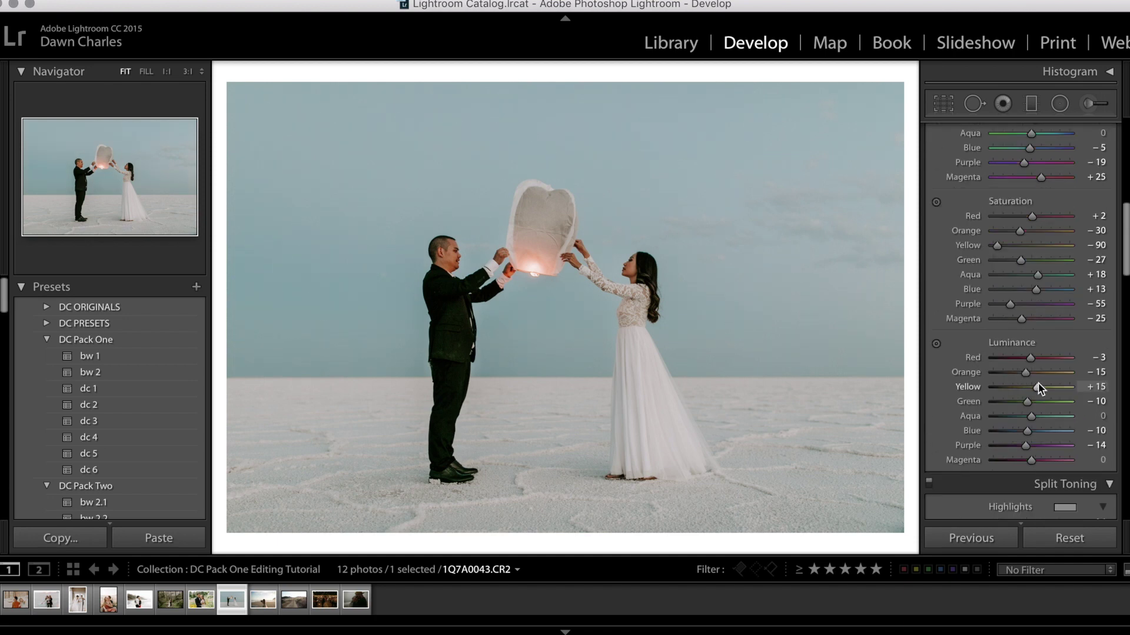
pyautogui.moveTo(1029, 421); pyautogui.dragTo(1021, 438)
pyautogui.scroll(15, 1045, 386)
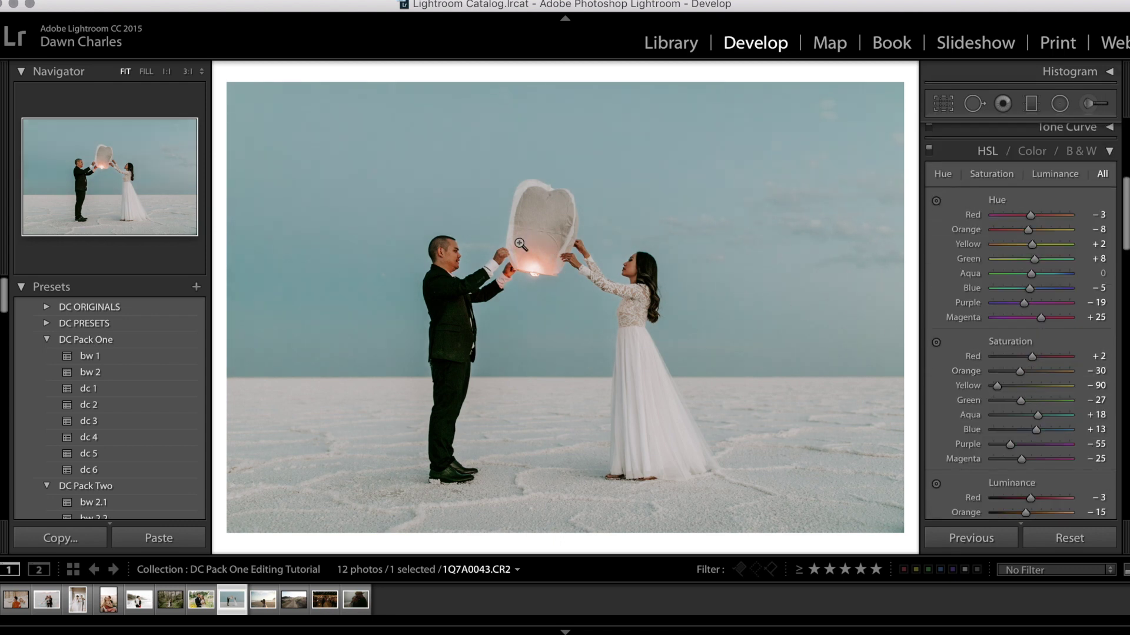
pyautogui.click(1022, 374)
pyautogui.moveTo(1026, 372)
pyautogui.mouseDown()
pyautogui.moveTo(1000, 387)
pyautogui.moveTo(1018, 391)
pyautogui.mouseUp()
# Step: Open the next photo, the bride with a bouquet on the beach, set Exposure to +0.90 and apply the dc 4 preset
pyautogui.press('Right')
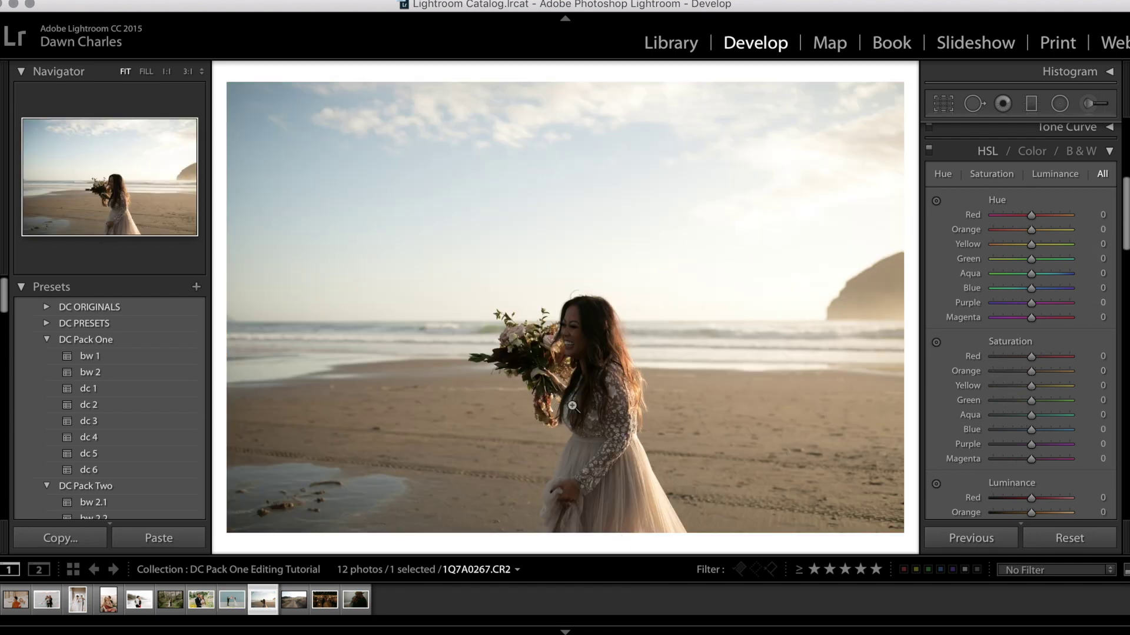
pyautogui.scroll(5, 1064, 276)
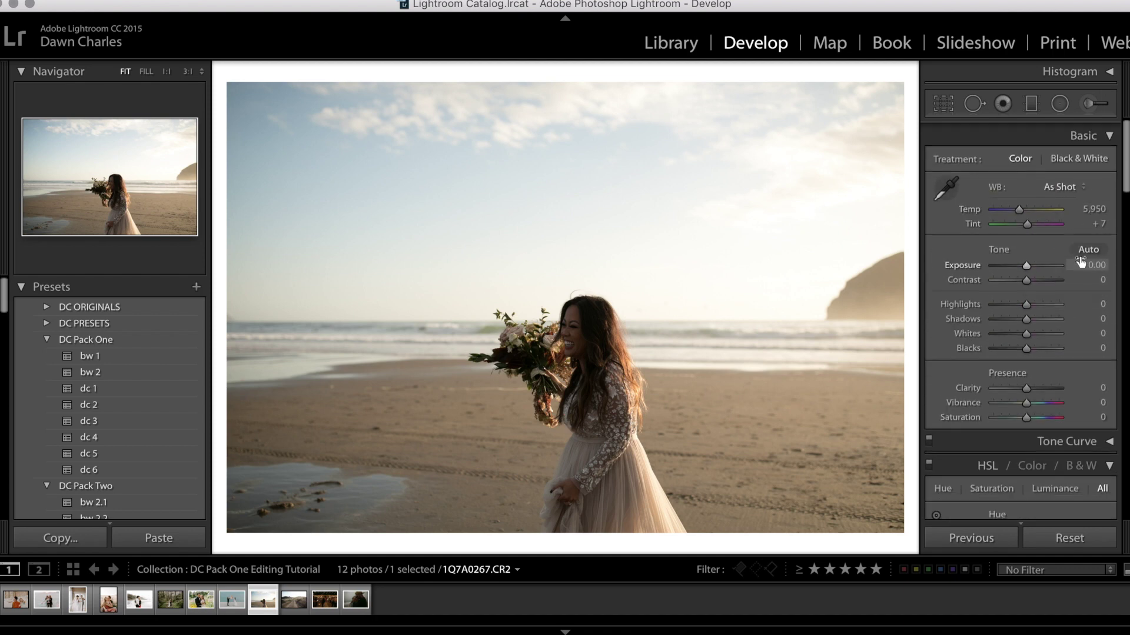
pyautogui.moveTo(1089, 259); pyautogui.dragTo(1096, 259)
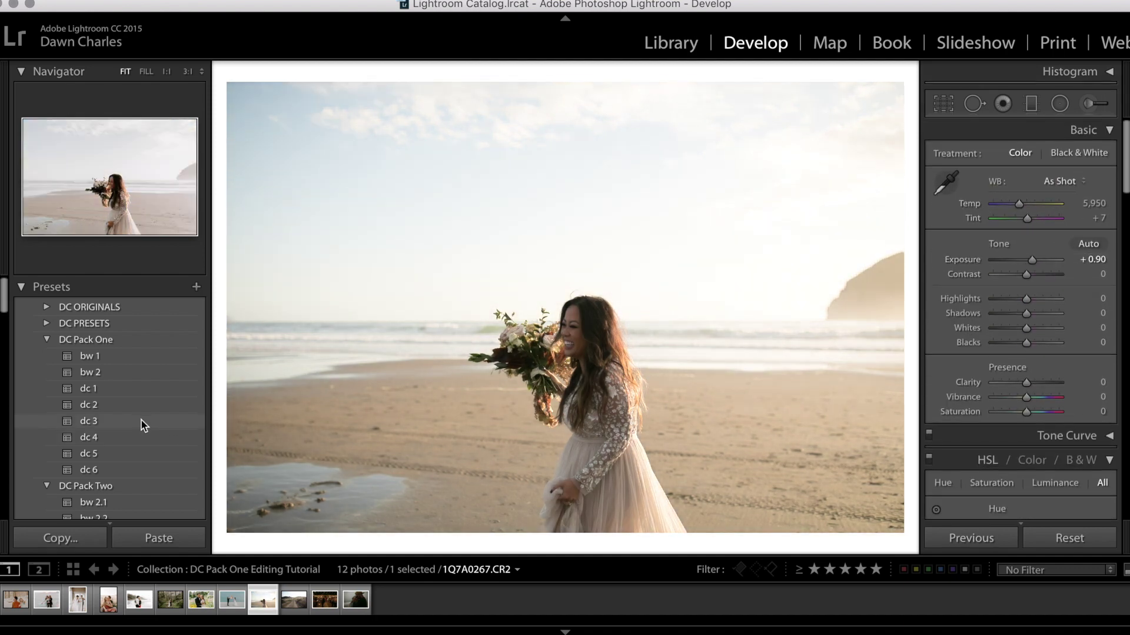
pyautogui.click(144, 437)
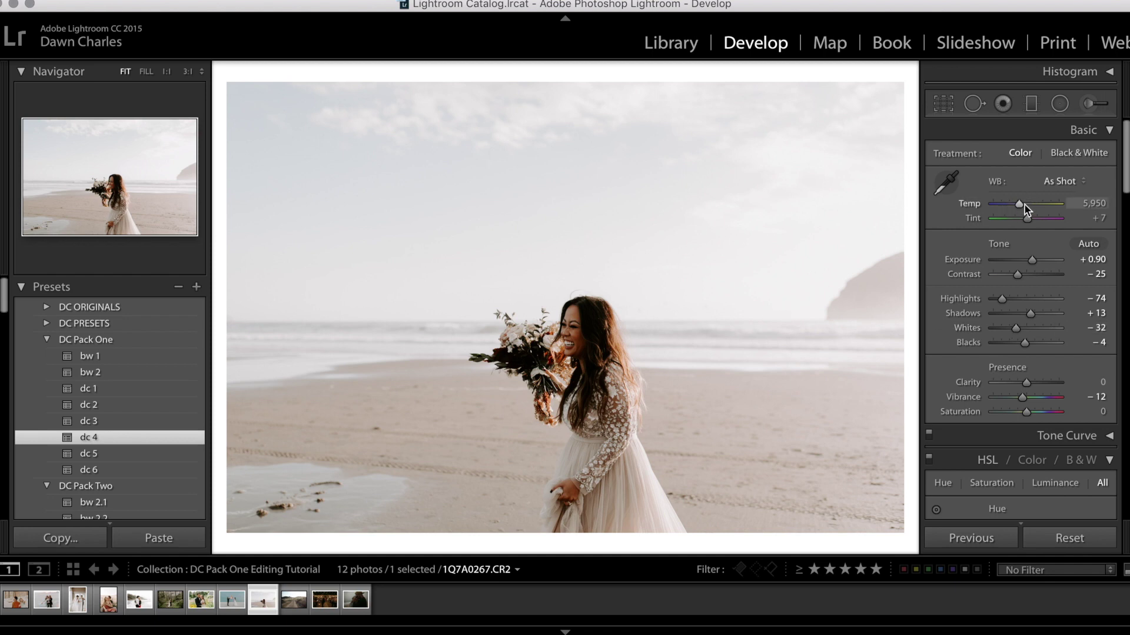
# Step: Warm the beach bride photo to Temp 7,752 with Tint +5, and set Shadows to +23 and Blacks to -2
pyautogui.moveTo(1018, 207); pyautogui.dragTo(1025, 207)
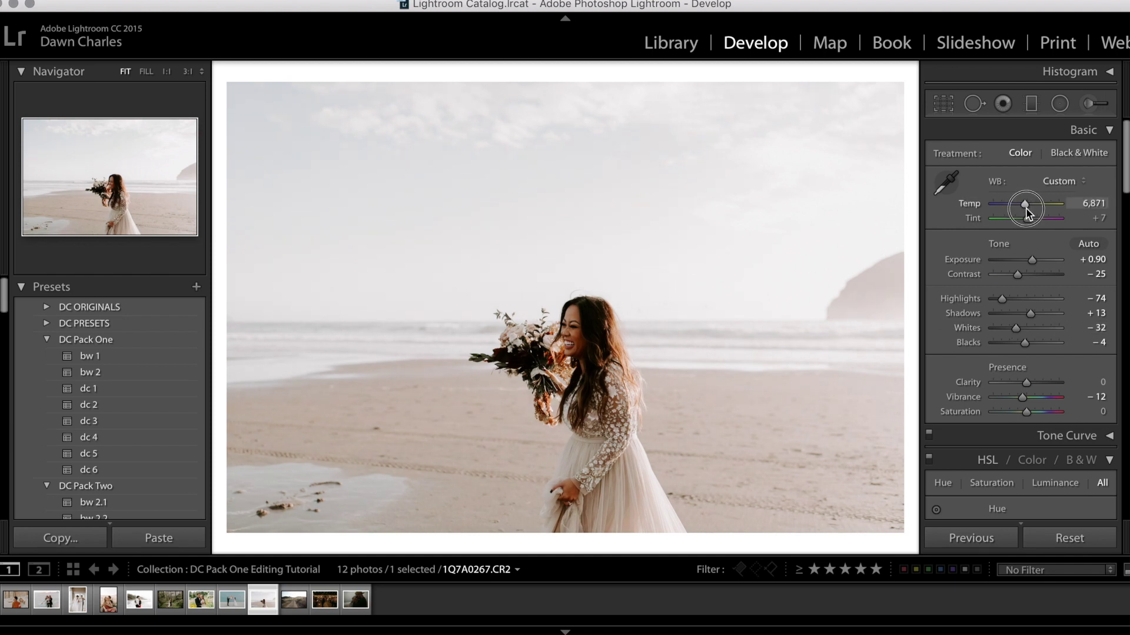
pyautogui.moveTo(1031, 210); pyautogui.dragTo(1030, 210)
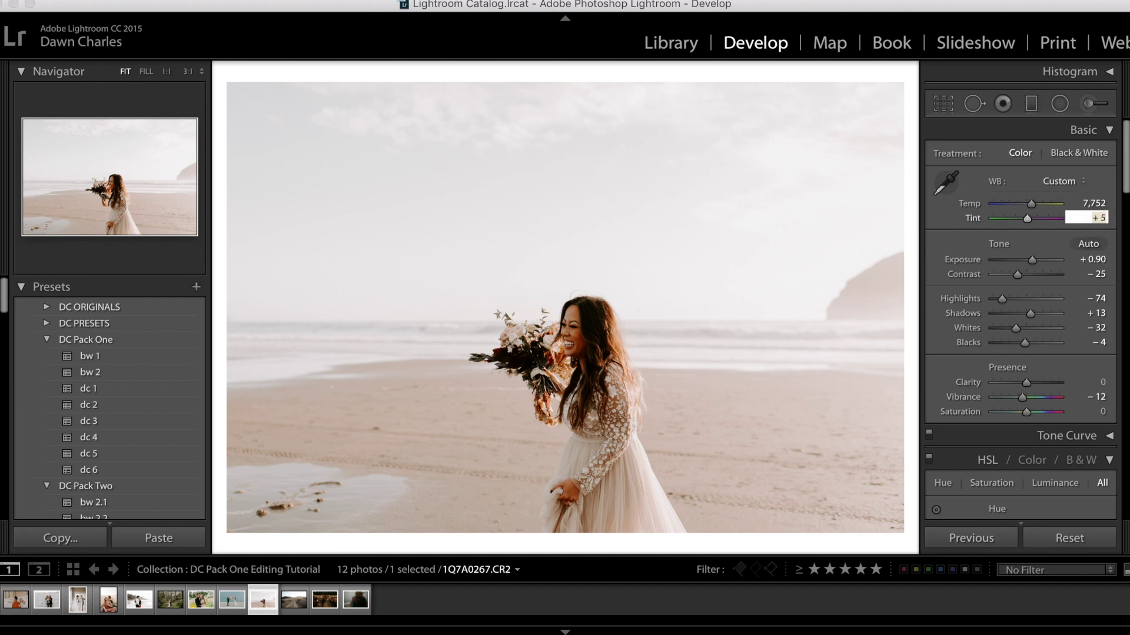
pyautogui.moveTo(1099, 315); pyautogui.dragTo(1101, 318)
pyautogui.click(1097, 342)
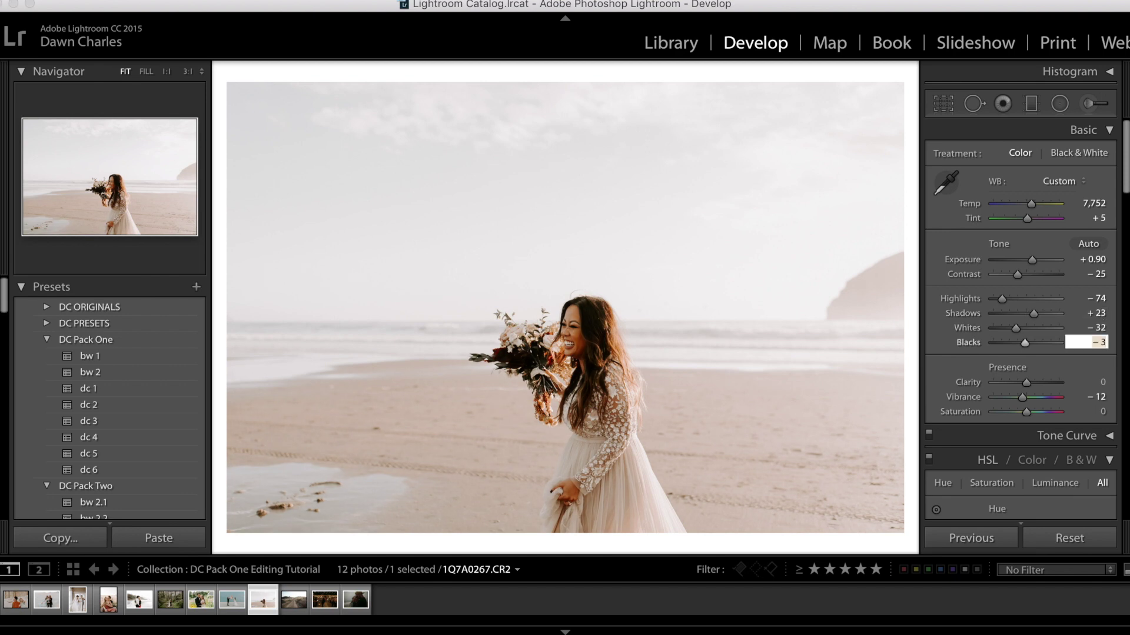
pyautogui.press('Return')
# Step: In the beach photo's HSL, set Orange Saturation to -33 and raise the Orange Luminance
pyautogui.scroll(-10, 1084, 381)
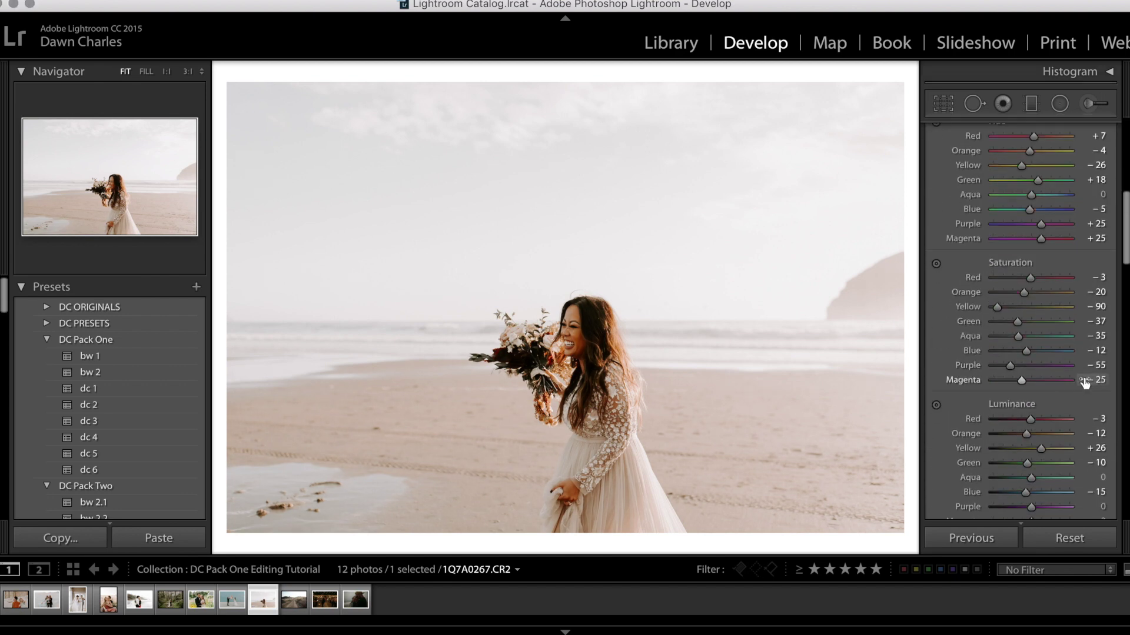
pyautogui.moveTo(1024, 294); pyautogui.dragTo(1018, 299)
pyautogui.scroll(1, 1019, 297)
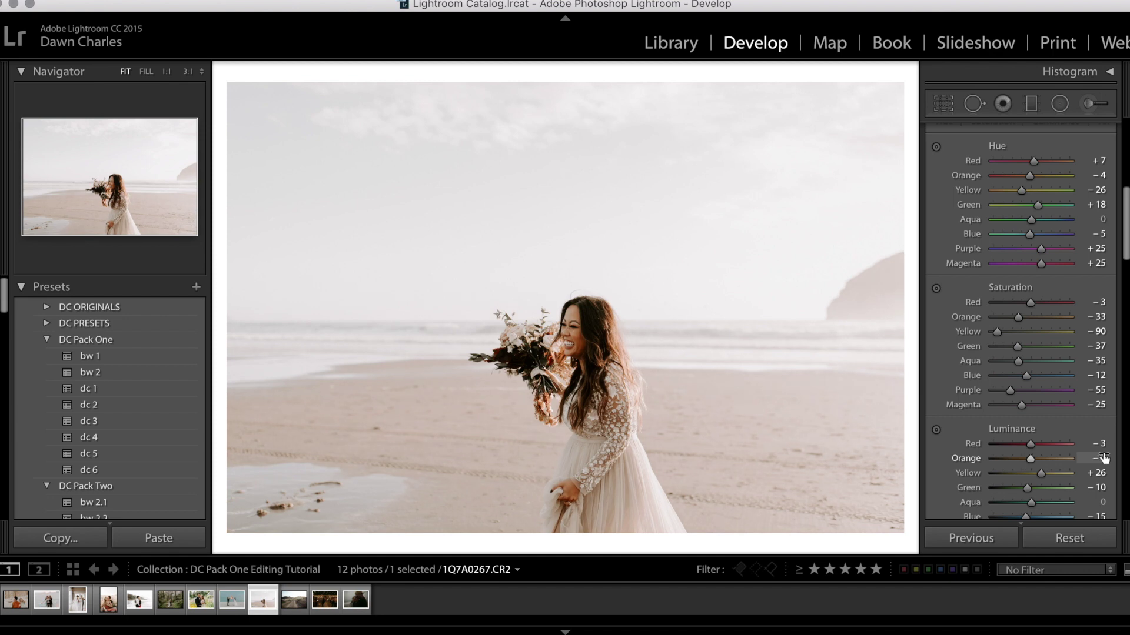
# Step: Draw a large circular radial filter with the Golden Light effect around the beach bride and adjust its height
pyautogui.scroll(15, 1104, 458)
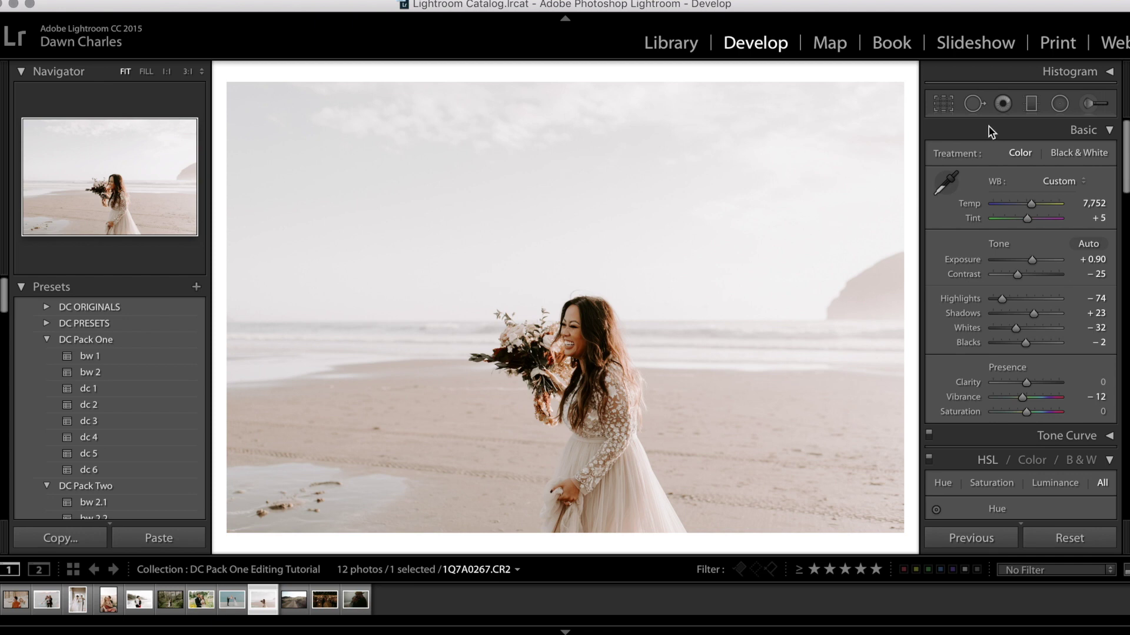
pyautogui.click(1059, 105)
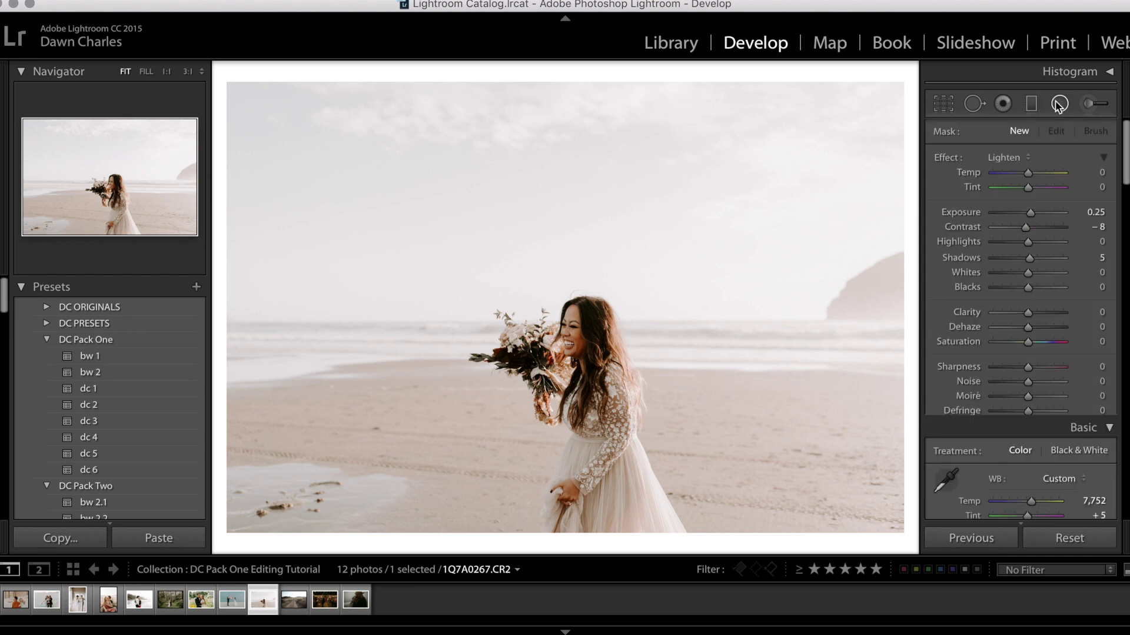
pyautogui.click(999, 157)
pyautogui.click(997, 109)
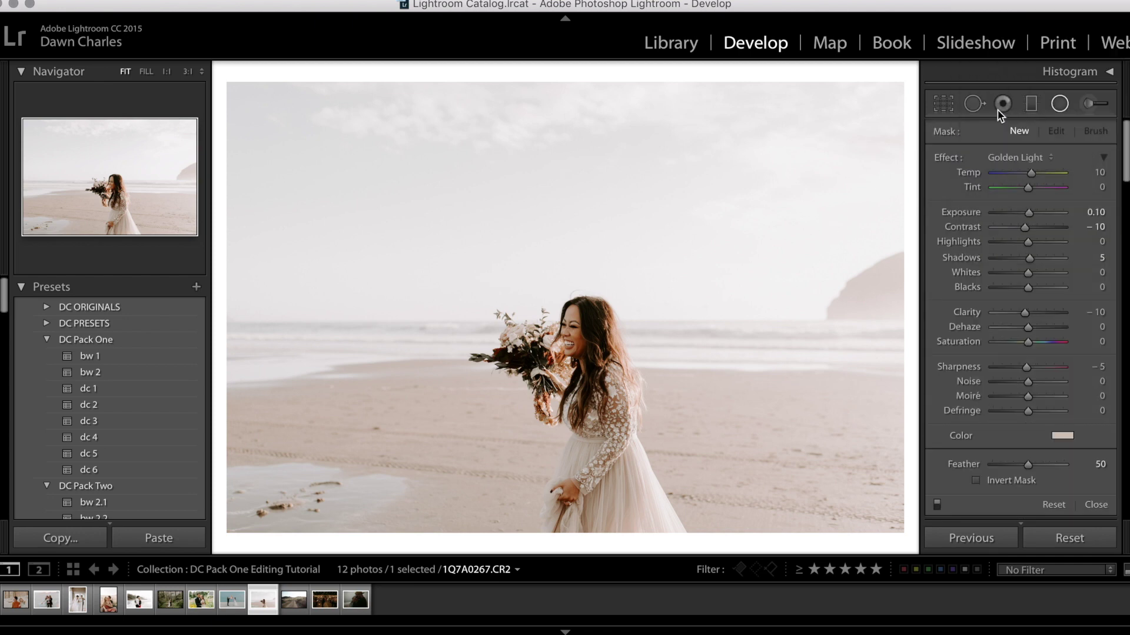
pyautogui.moveTo(465, 264); pyautogui.dragTo(641, 449)
pyautogui.moveTo(490, 283); pyautogui.dragTo(597, 385)
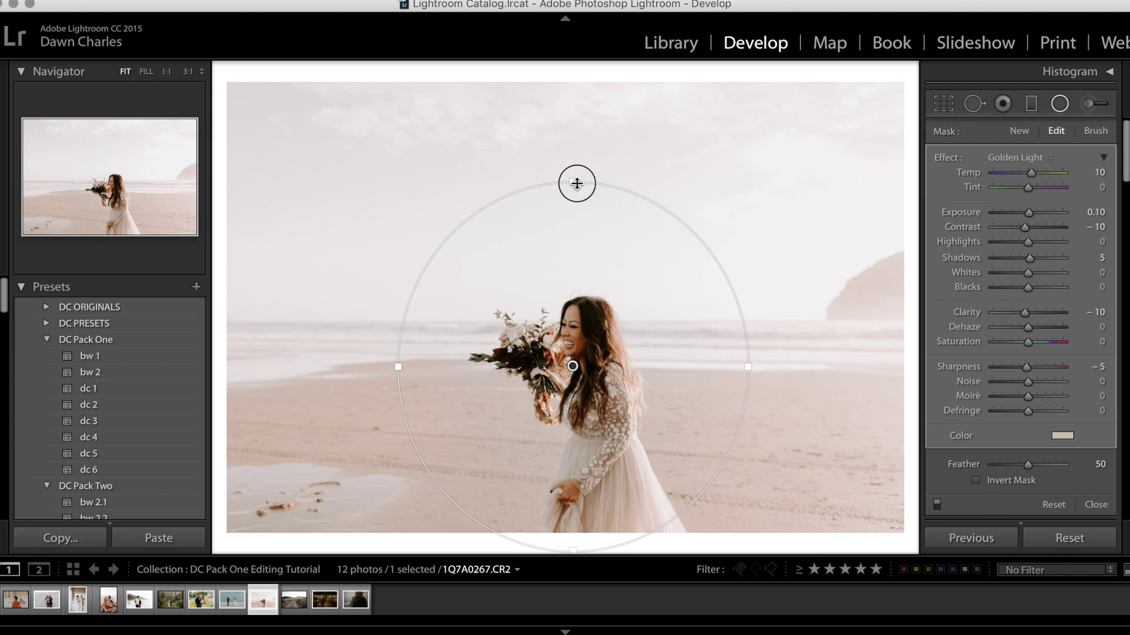
pyautogui.moveTo(574, 183); pyautogui.dragTo(577, 189)
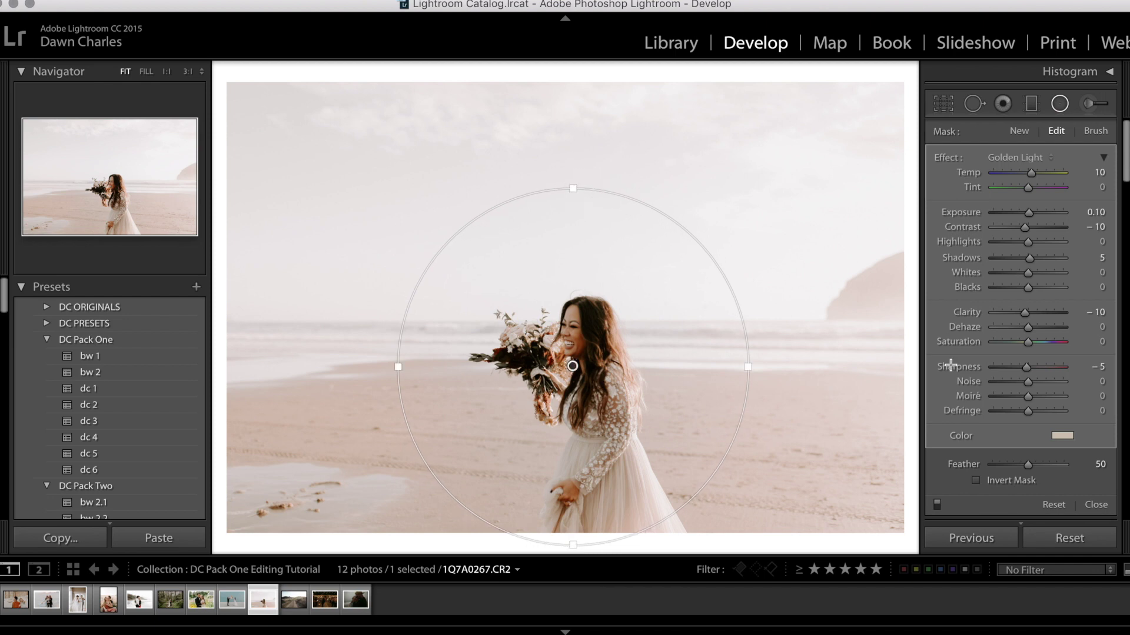
# Step: Set the bride's radial filter to Tint -2 and Temp 13
pyautogui.click(1096, 186)
pyautogui.write('-2')
pyautogui.press('Return')
pyautogui.hotkey('shift', 'Tab')
pyautogui.write('13')
pyautogui.press('Return')
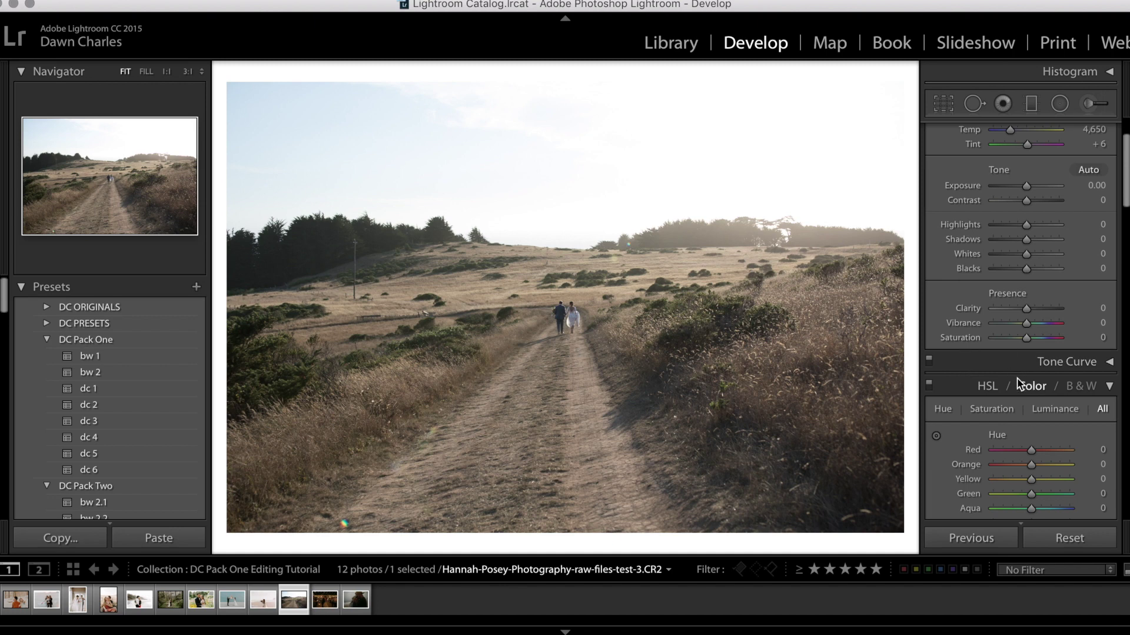
# Step: Apply the dc 4 preset to the dirt-road photo, and undo a trial Temp of 6,481
pyautogui.scroll(3, 1017, 378)
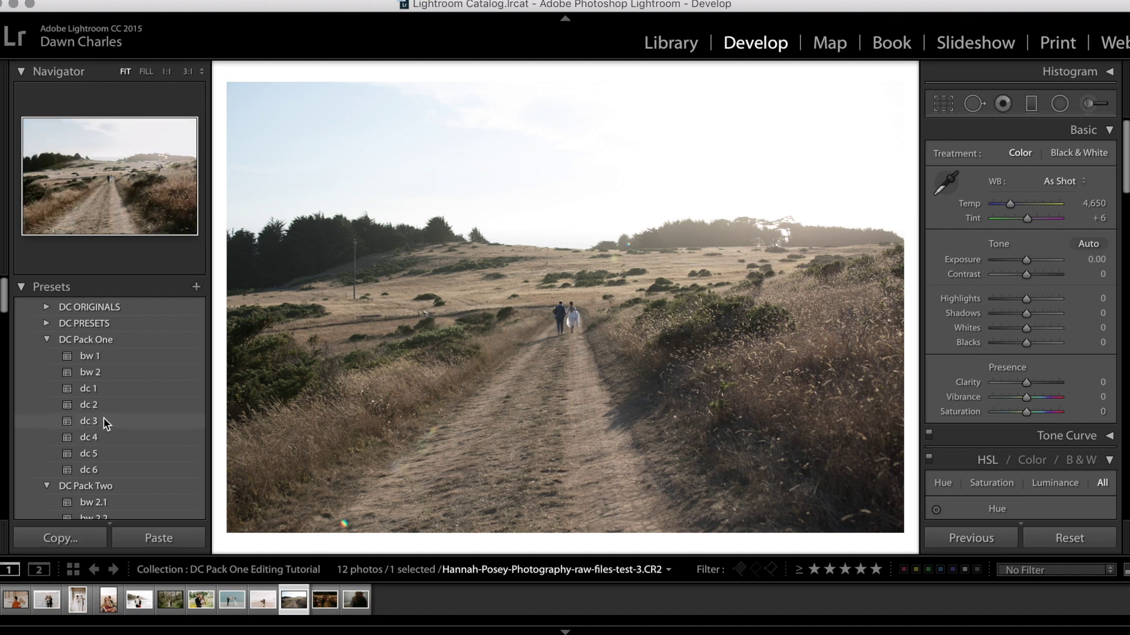
pyautogui.click(100, 436)
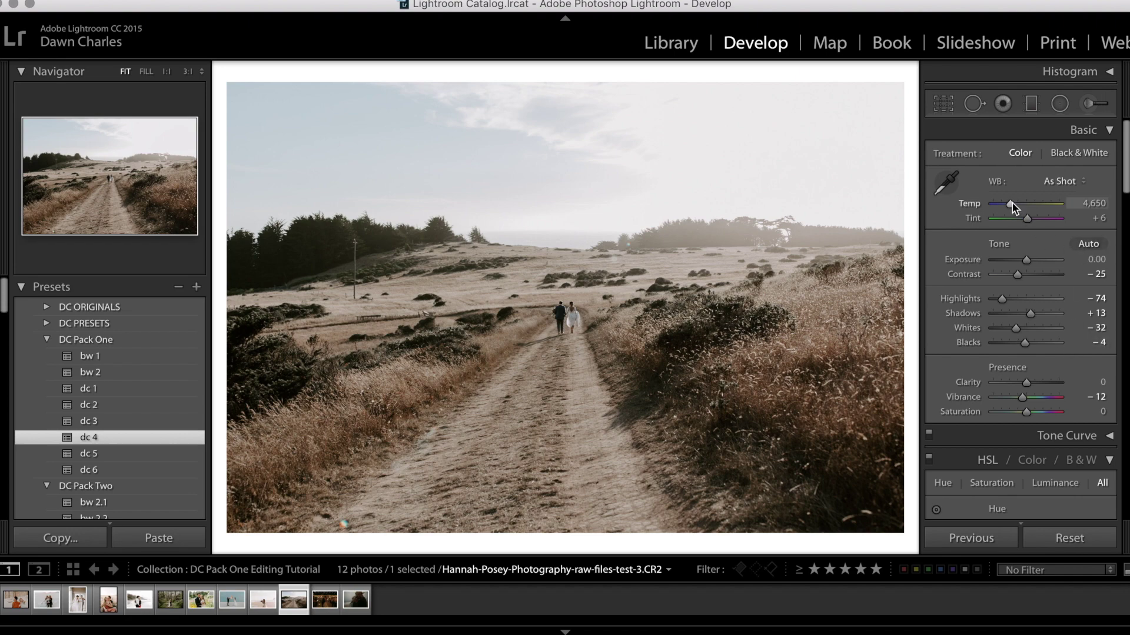
pyautogui.moveTo(1011, 203); pyautogui.dragTo(1022, 203)
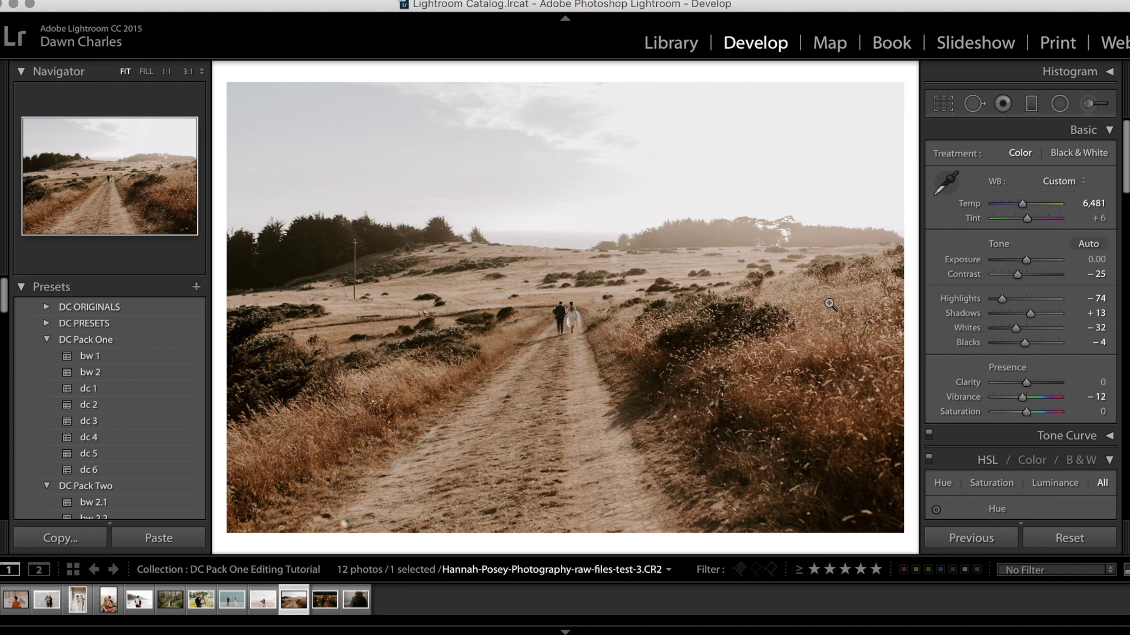
pyautogui.press('super+z')
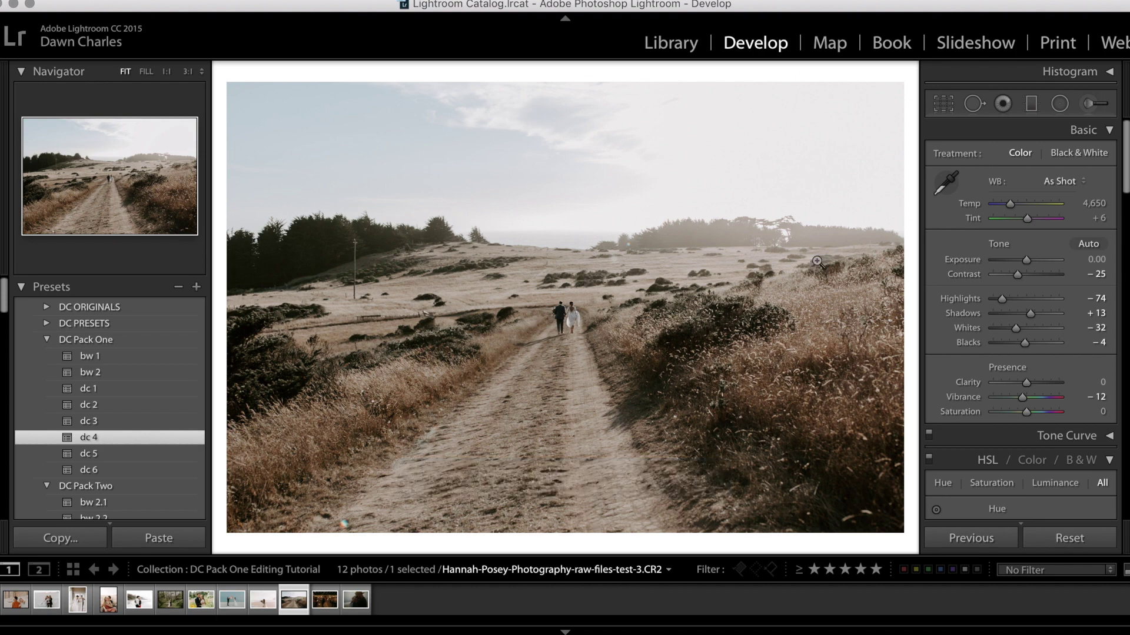
# Step: In the dirt-road photo's HSL, set Orange Saturation to +18, raise Yellow Saturation to +15 and fine-tune the yellow
pyautogui.scroll(-5, 1053, 353)
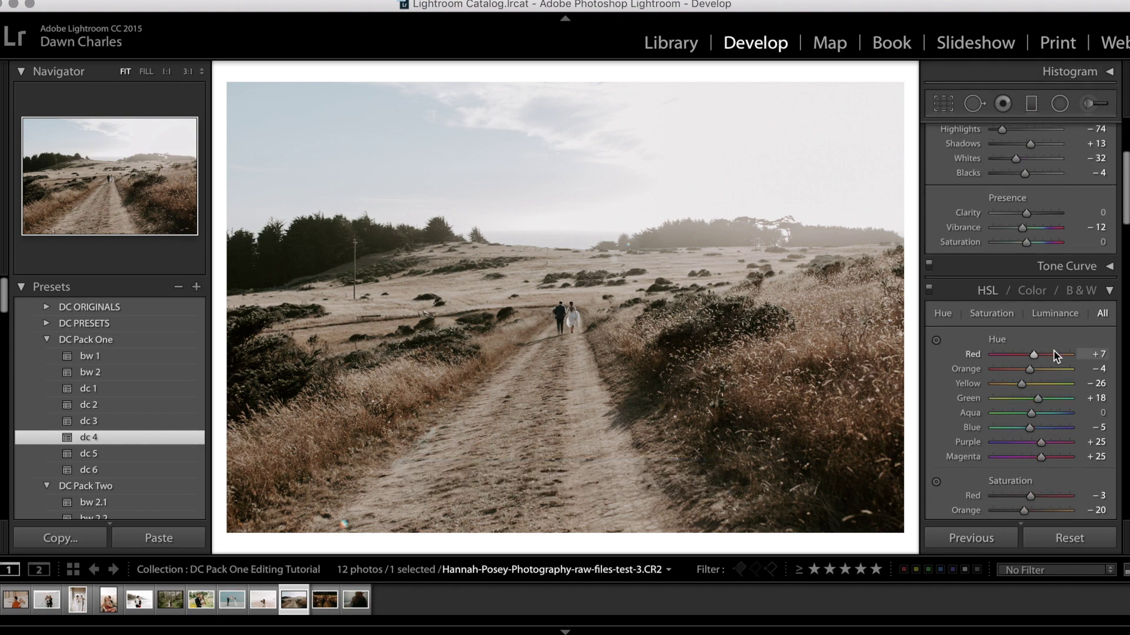
pyautogui.scroll(-2, 1053, 350)
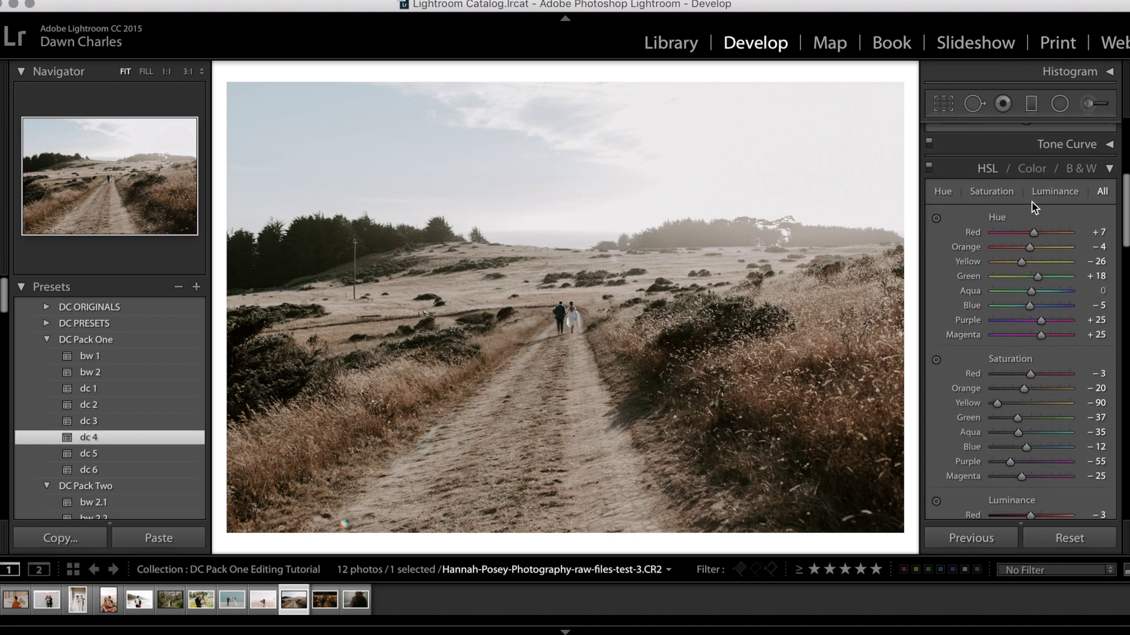
pyautogui.scroll(-4, 1033, 400)
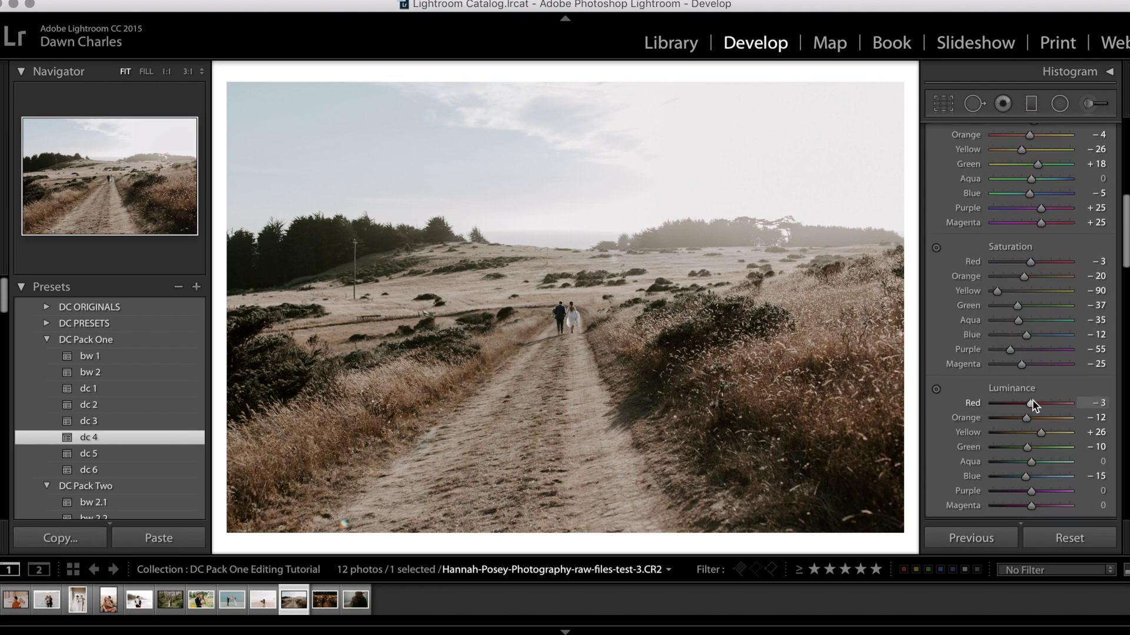
pyautogui.scroll(1, 1035, 309)
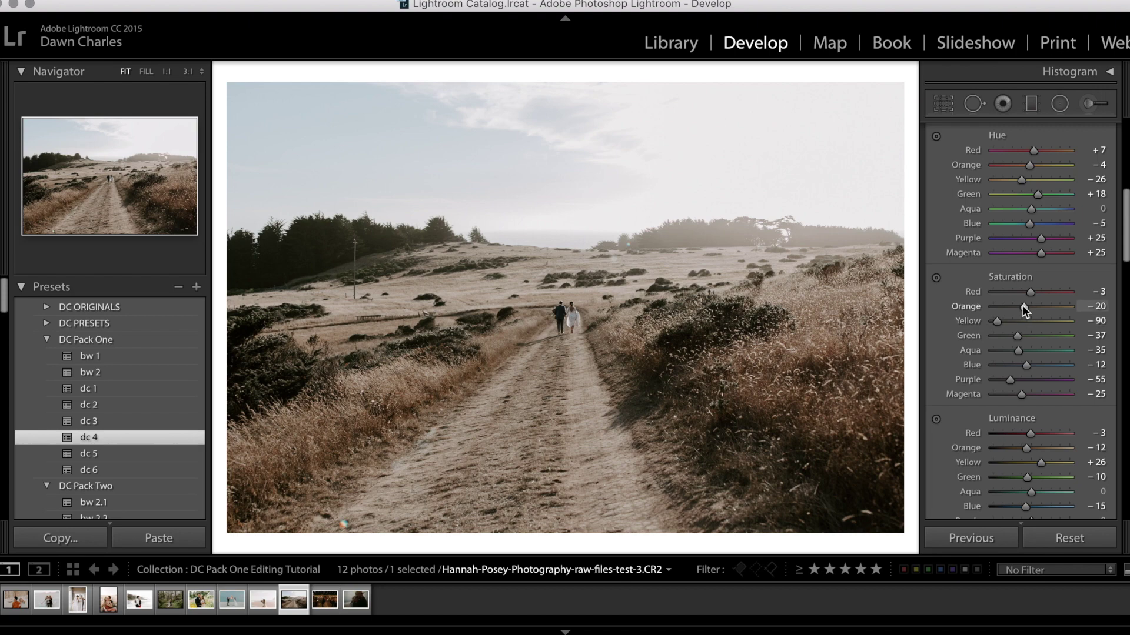
pyautogui.moveTo(999, 326); pyautogui.dragTo(1039, 324)
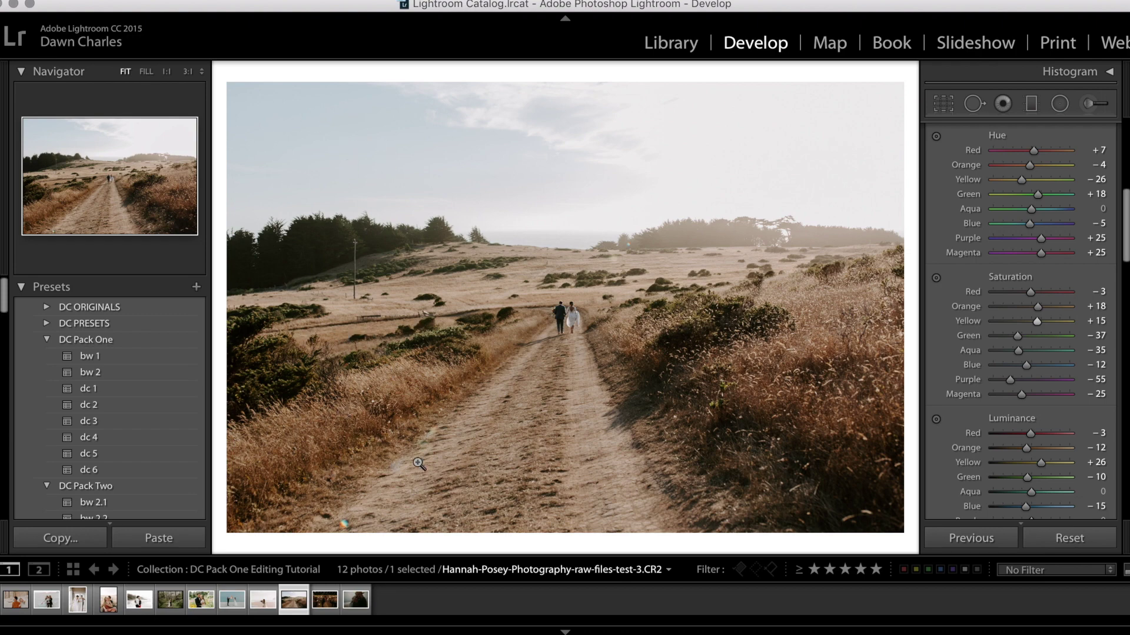
pyautogui.moveTo(1097, 323); pyautogui.dragTo(1101, 323)
# Step: Open the next photo, the couple kissing among sparklers, and set Temp to 2,450 and Exposure to +1.90
pyautogui.press('Right')
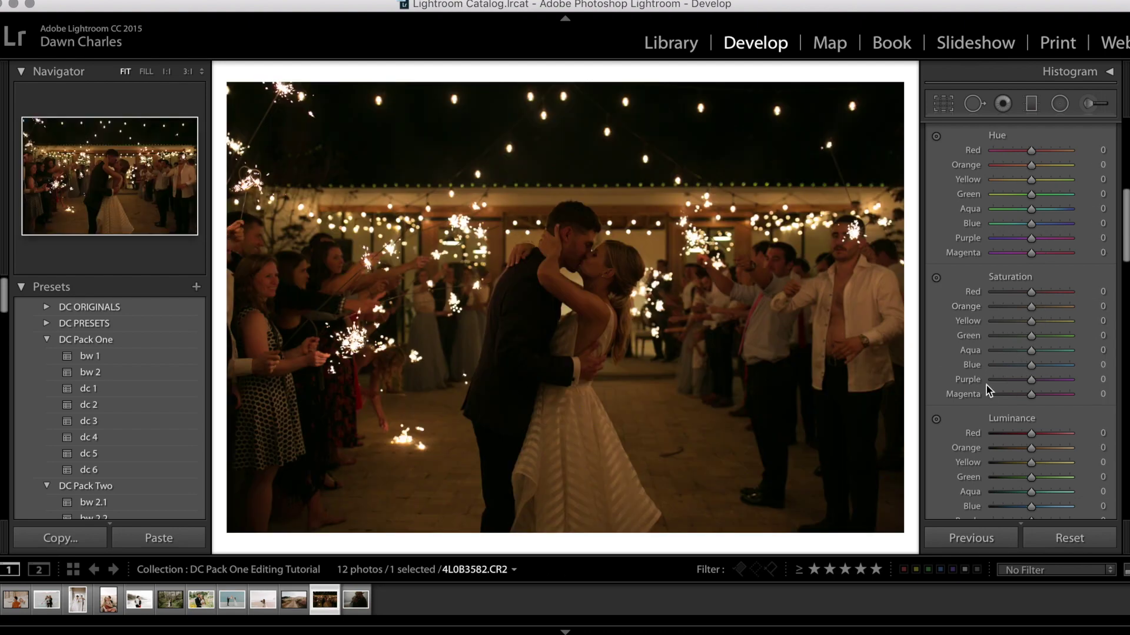
pyautogui.scroll(5, 1059, 364)
pyautogui.scroll(-1, 1062, 365)
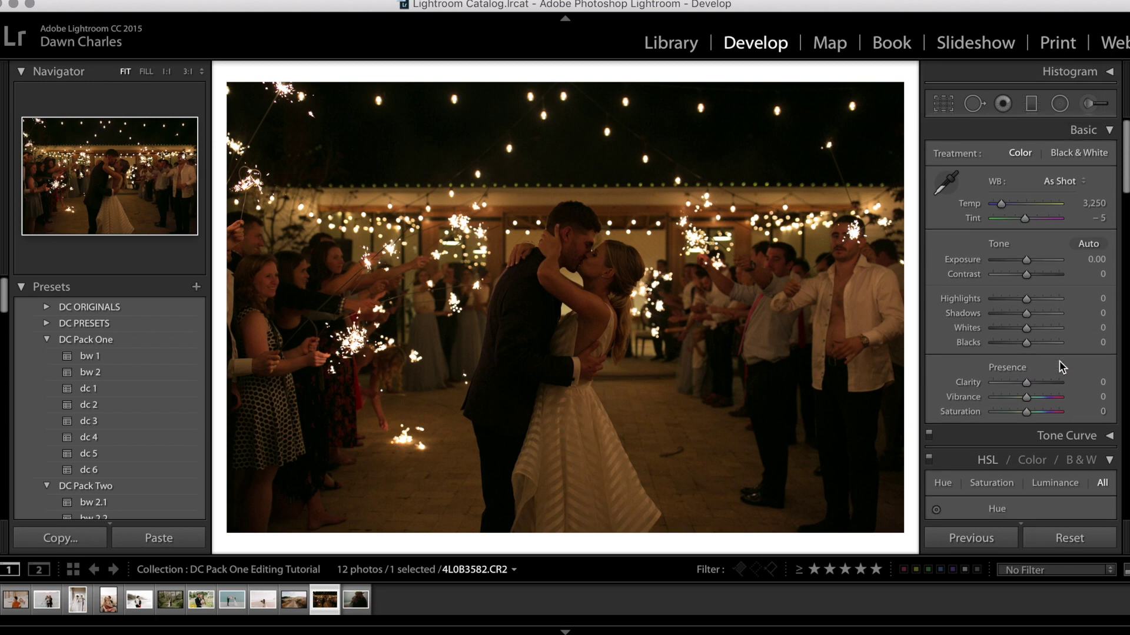
pyautogui.moveTo(1086, 257); pyautogui.dragTo(1089, 253)
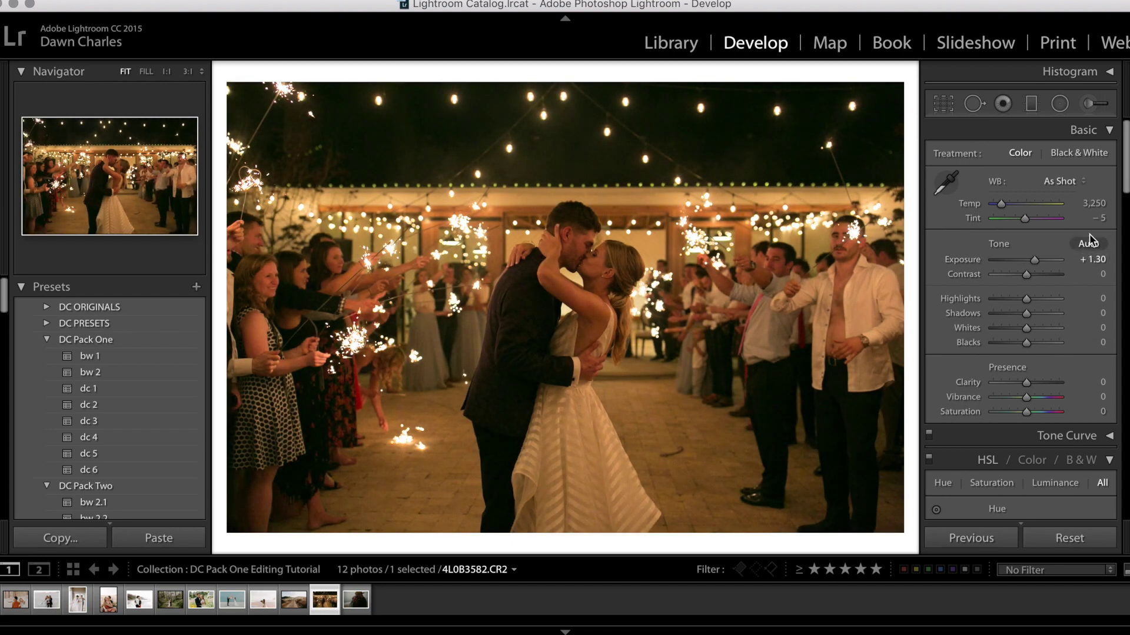
pyautogui.moveTo(1091, 202); pyautogui.dragTo(1095, 202)
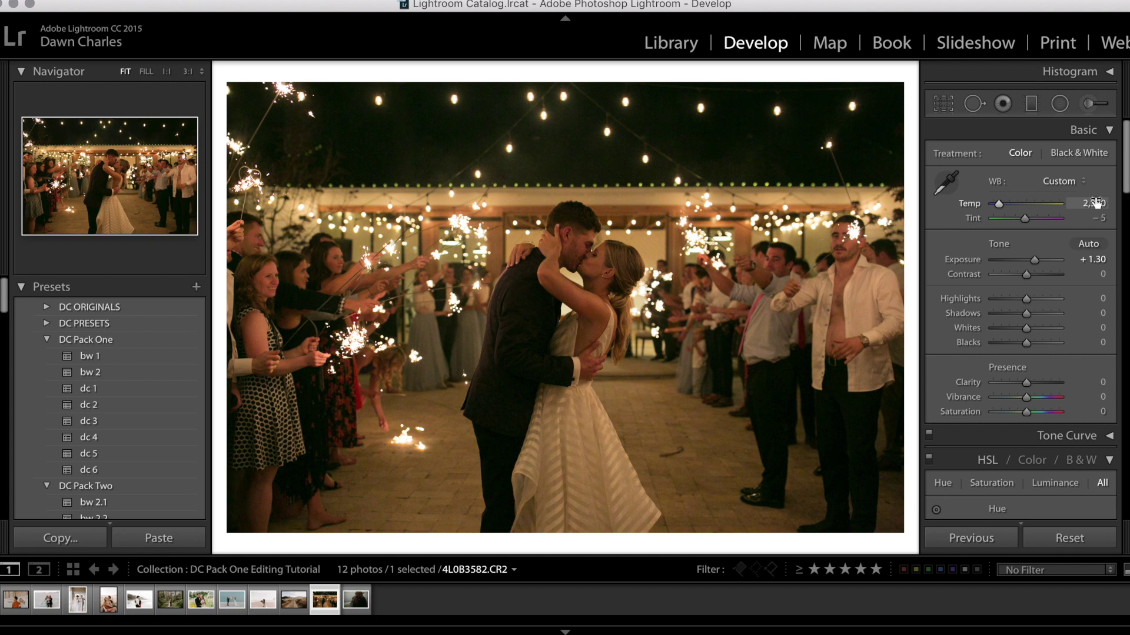
pyautogui.moveTo(1096, 202); pyautogui.dragTo(1096, 202)
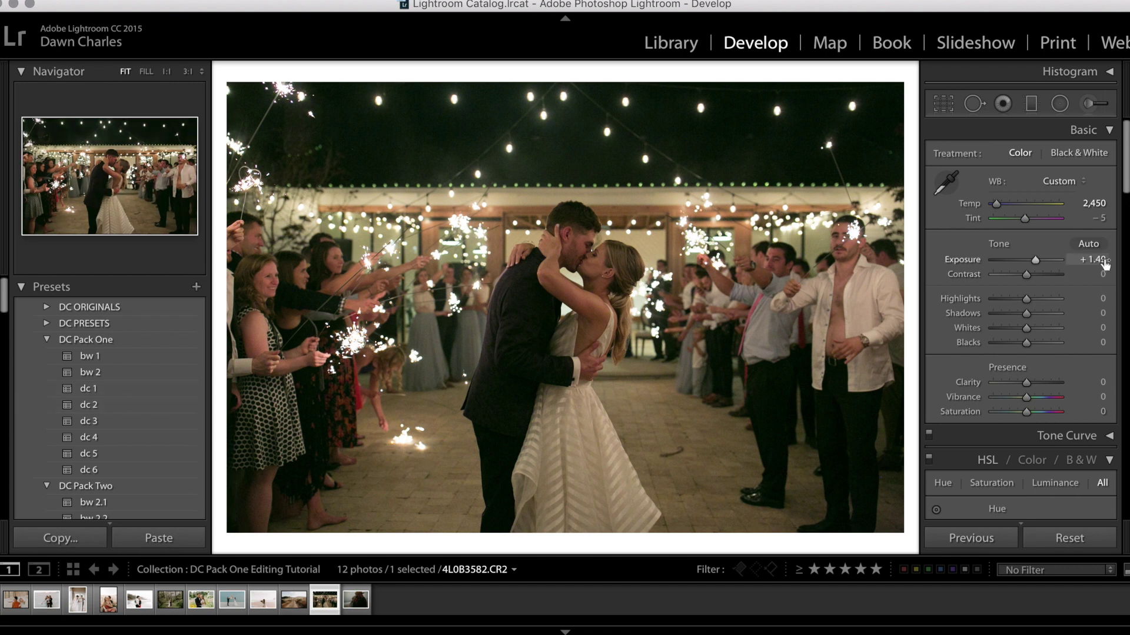
pyautogui.moveTo(1105, 263); pyautogui.dragTo(1106, 263)
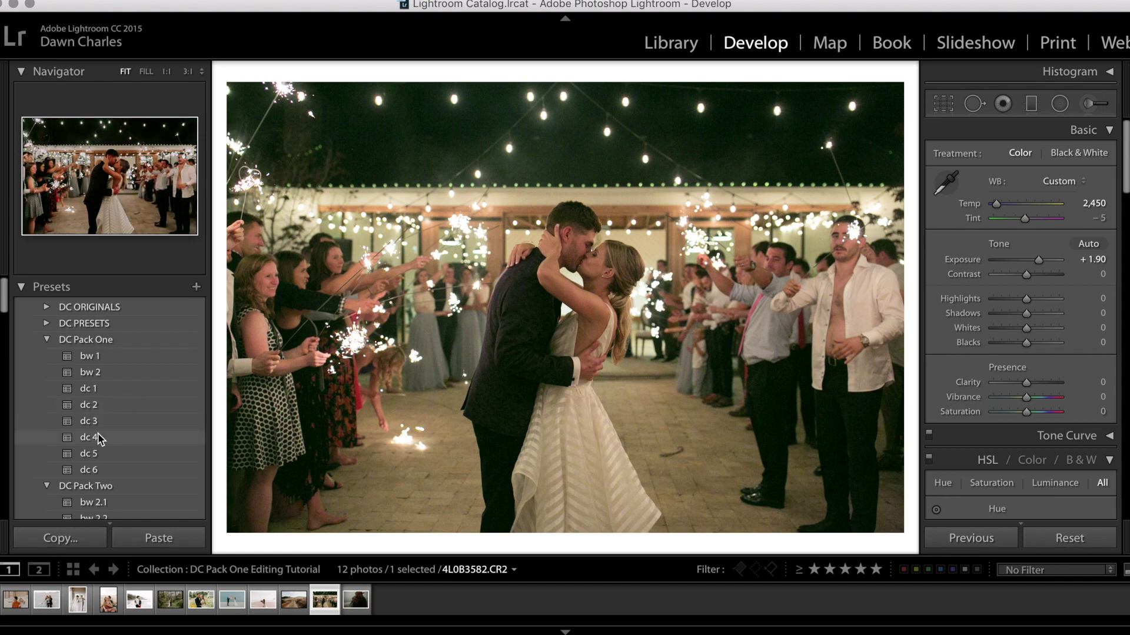
# Step: Apply the dc 4 preset to the sparkler photo and raise Exposure to +2.70
pyautogui.click(94, 438)
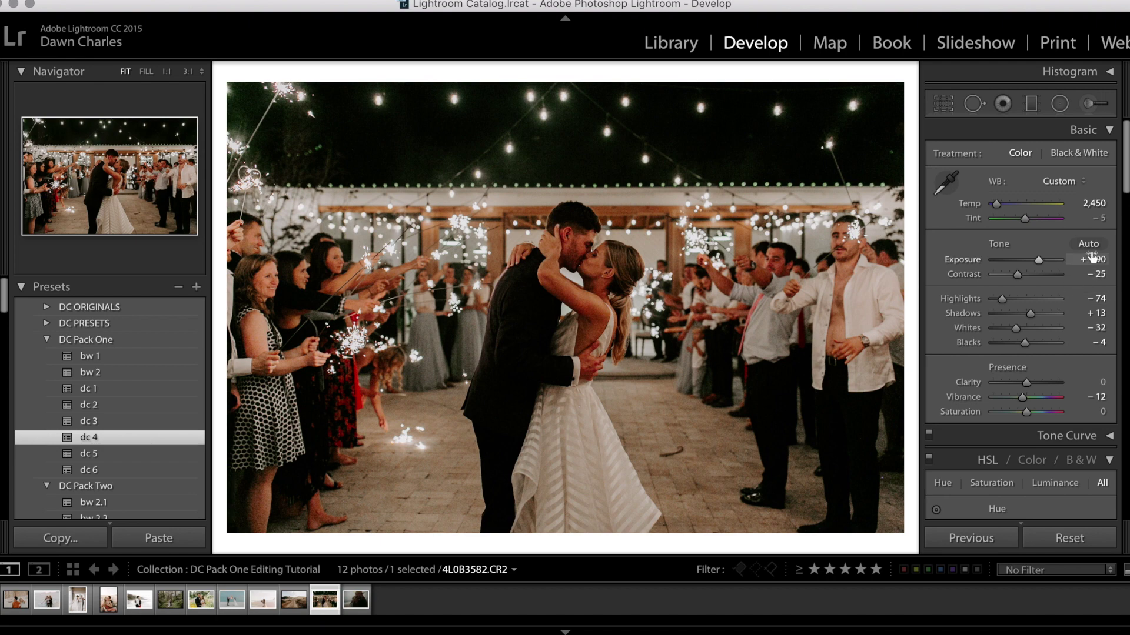
pyautogui.press('Up')
pyautogui.press('Up')
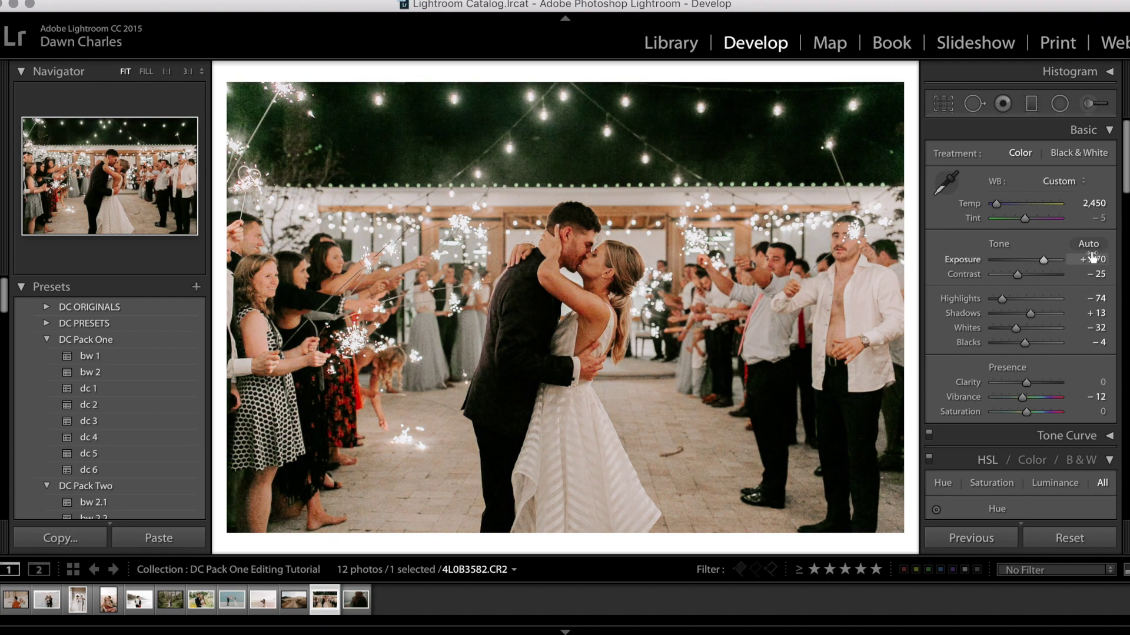
# Step: Refine the sparkler photo's white balance to Temp 2,400 and Tint -6
pyautogui.click(1096, 203)
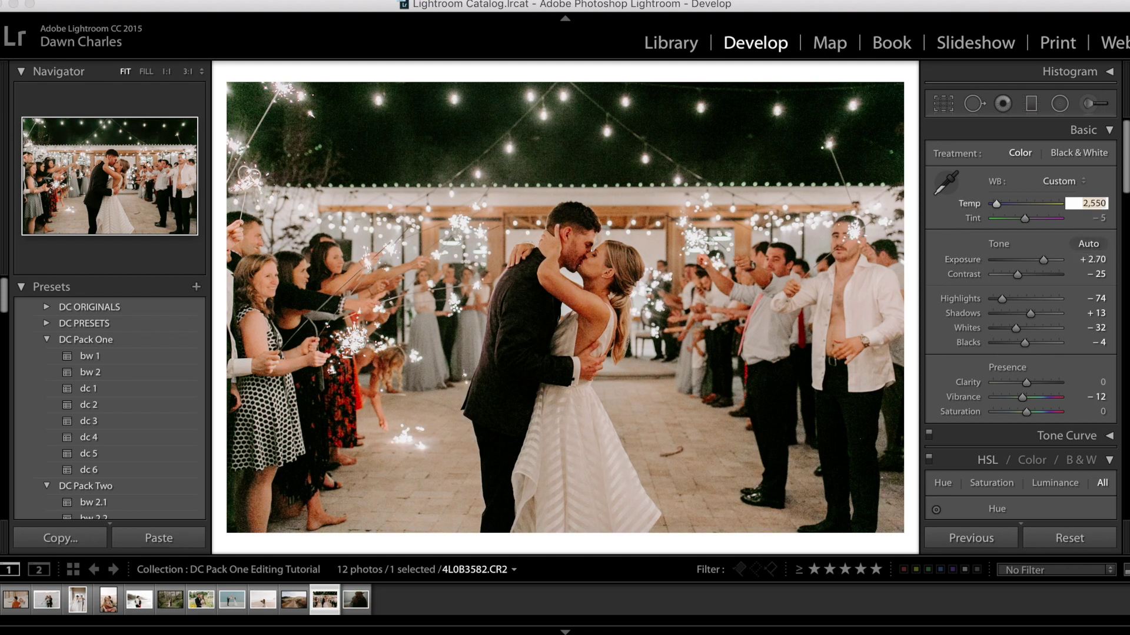
pyautogui.press('Down')
pyautogui.press('Tab')
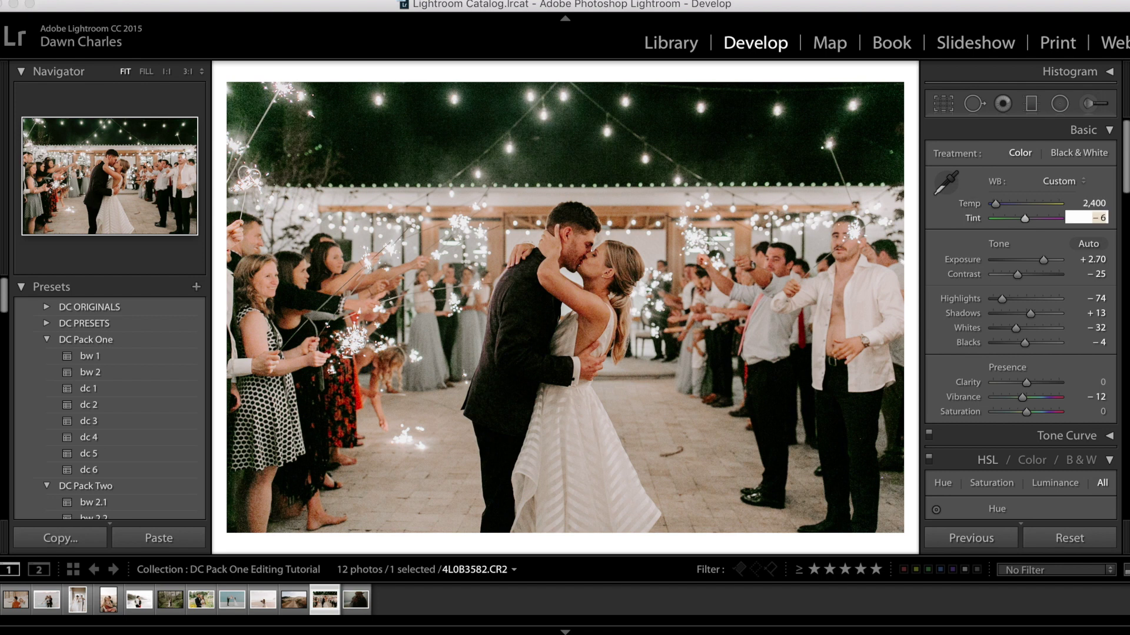
pyautogui.press('Return')
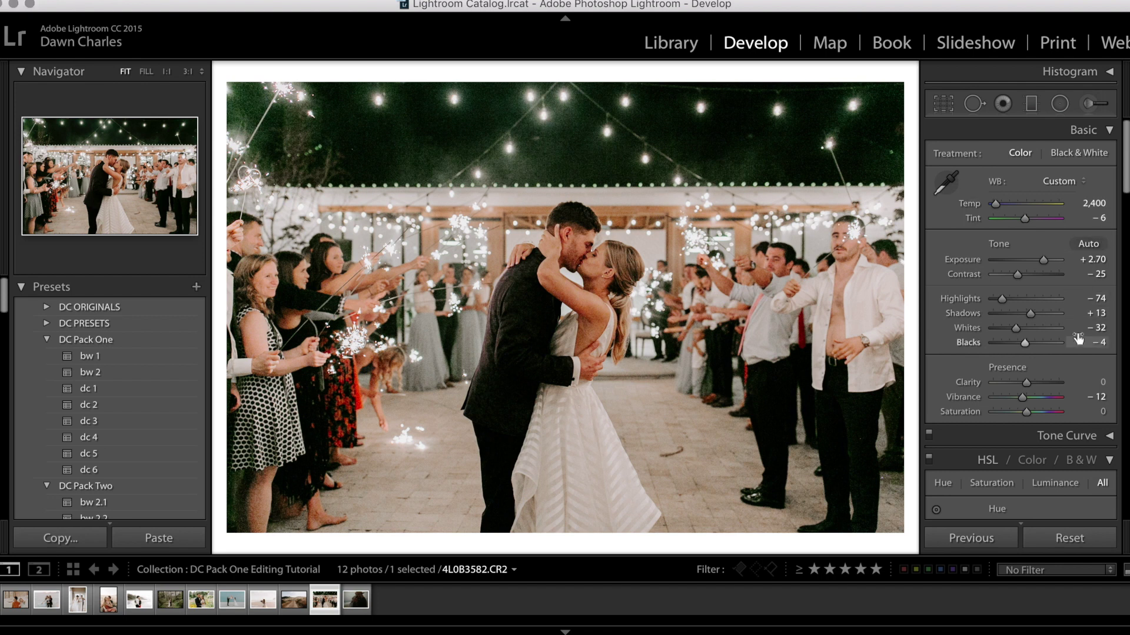
# Step: Set the sparkler photo's Exposure to +2.90 and Shadows to -7
pyautogui.moveTo(1107, 312); pyautogui.dragTo(1102, 310)
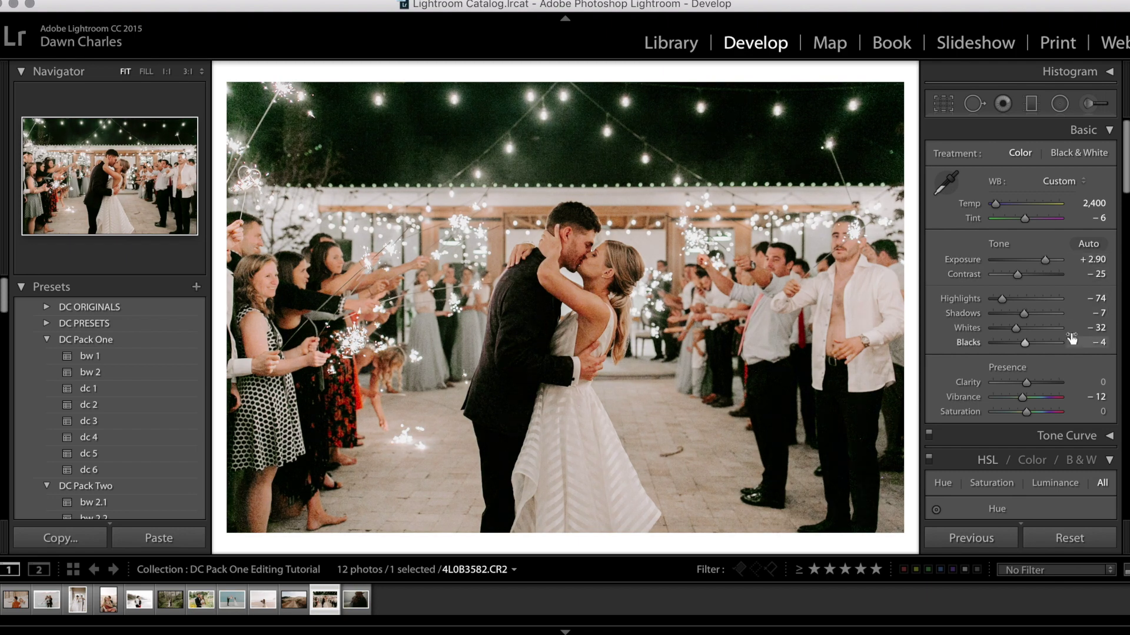
# Step: Check the kissing couple at 1:1 and set the noise reduction to Luminance 20 and Color 35
pyautogui.scroll(-5, 1071, 340)
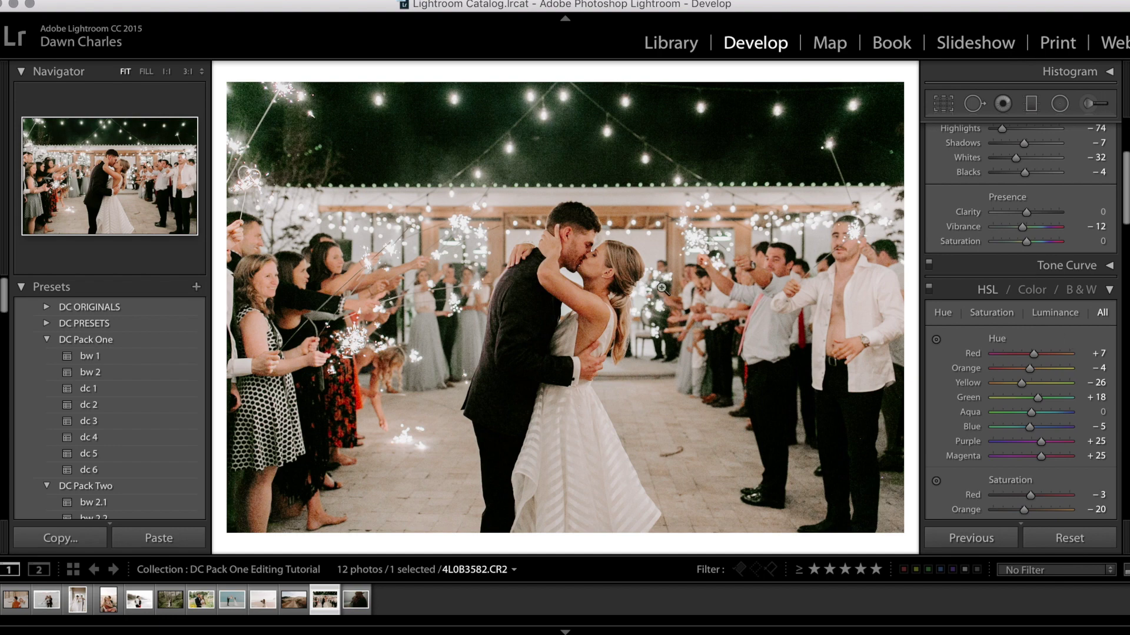
pyautogui.click(587, 261)
pyautogui.scroll(-15, 1074, 435)
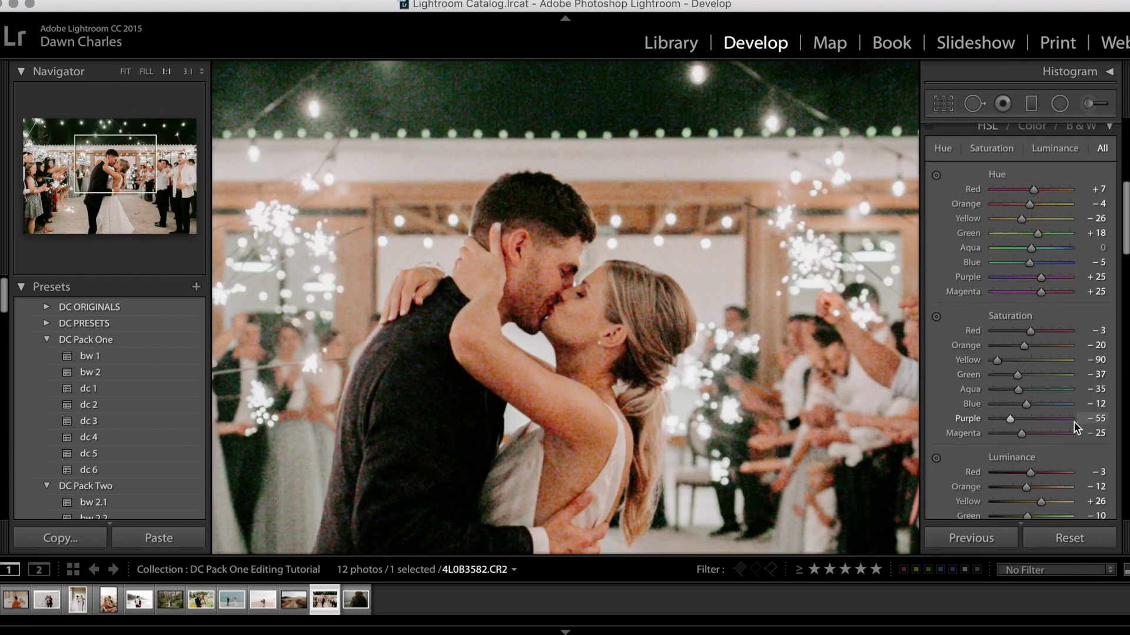
pyautogui.scroll(-5, 1075, 428)
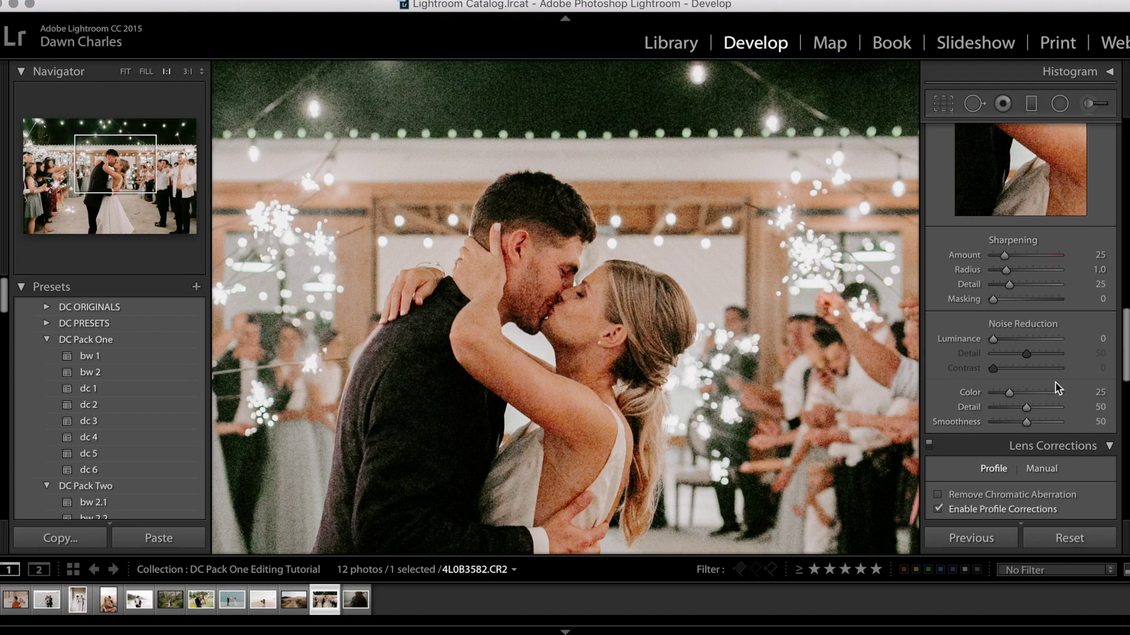
pyautogui.moveTo(1071, 336); pyautogui.dragTo(1076, 337)
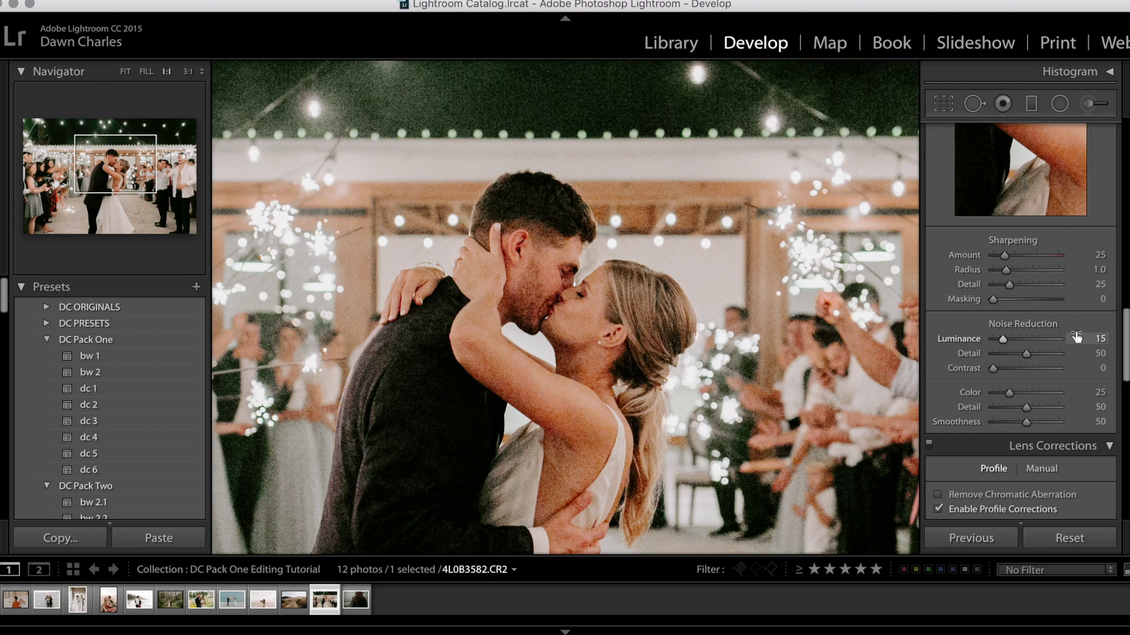
pyautogui.press('Up')
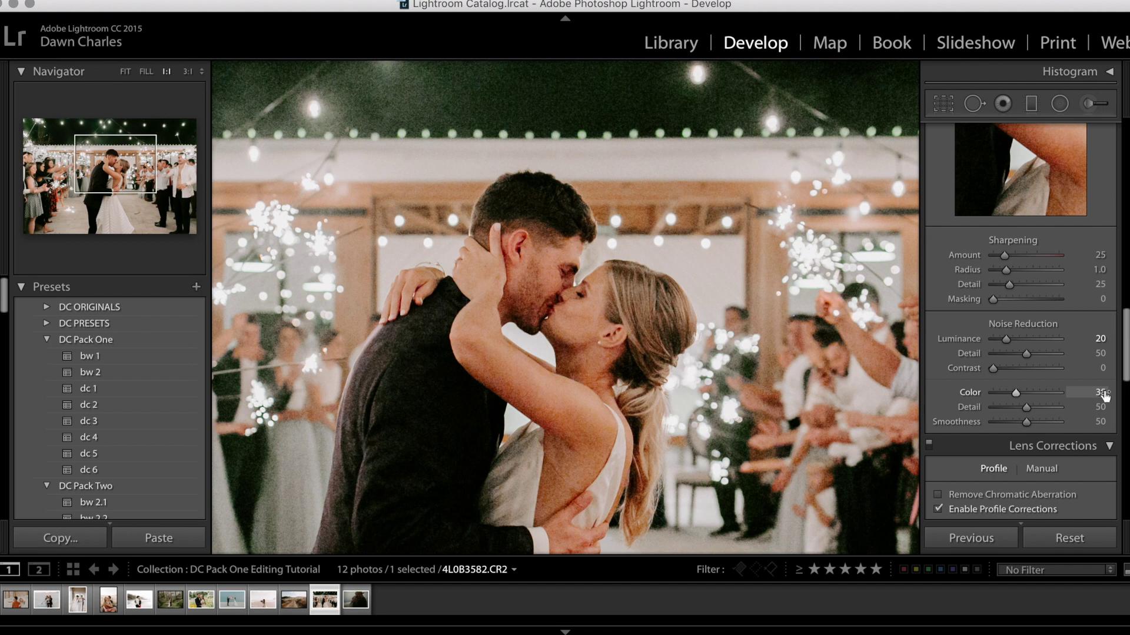
# Step: Raise the sparkler photo's Sharpening Amount to 45 and return to the full photo view
pyautogui.press('Up')
pyautogui.press('Up')
pyautogui.press('Up')
pyautogui.press('Up')
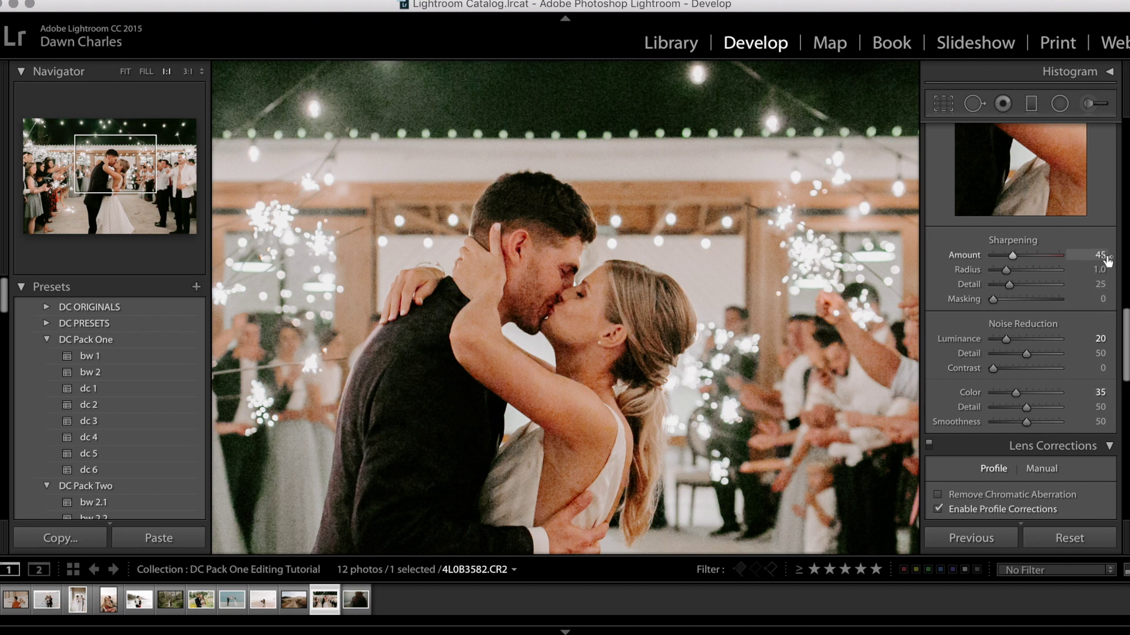
pyautogui.click(601, 289)
pyautogui.press('super+1')
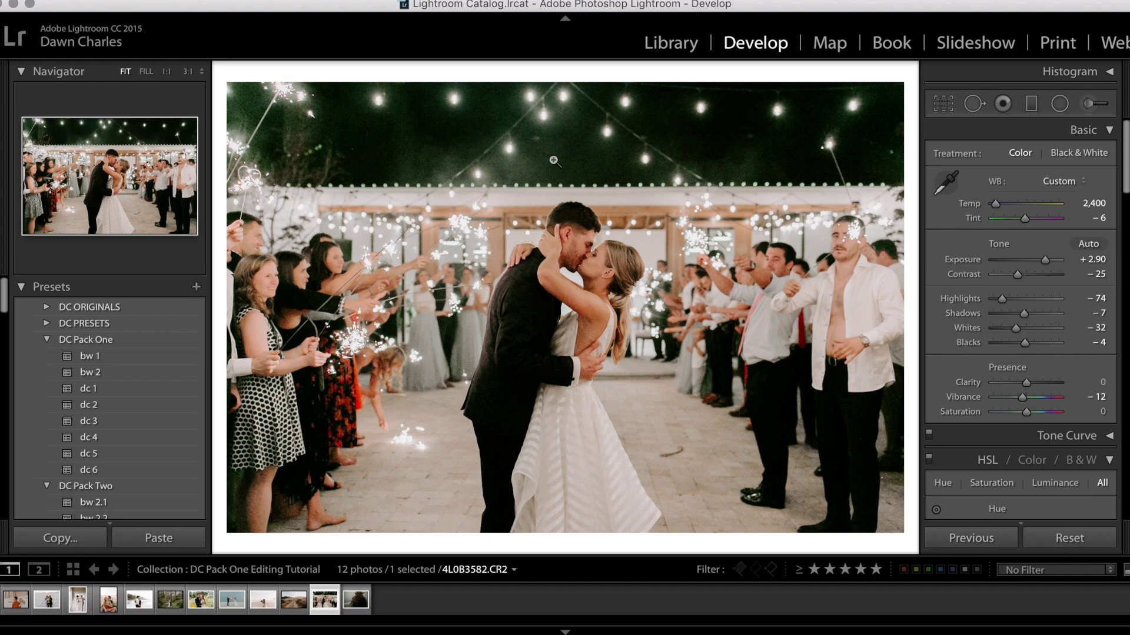
# Step: Add a graduated filter with the Darken effect from the top down over the night sky, and lower its Exposure further
pyautogui.click(1030, 109)
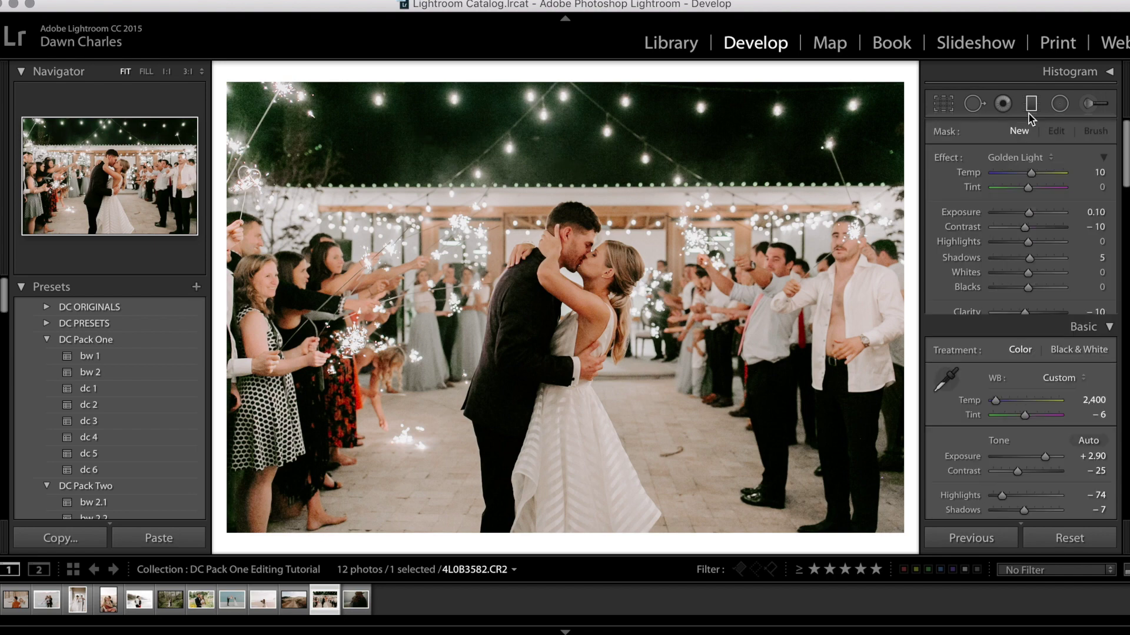
pyautogui.click(1005, 156)
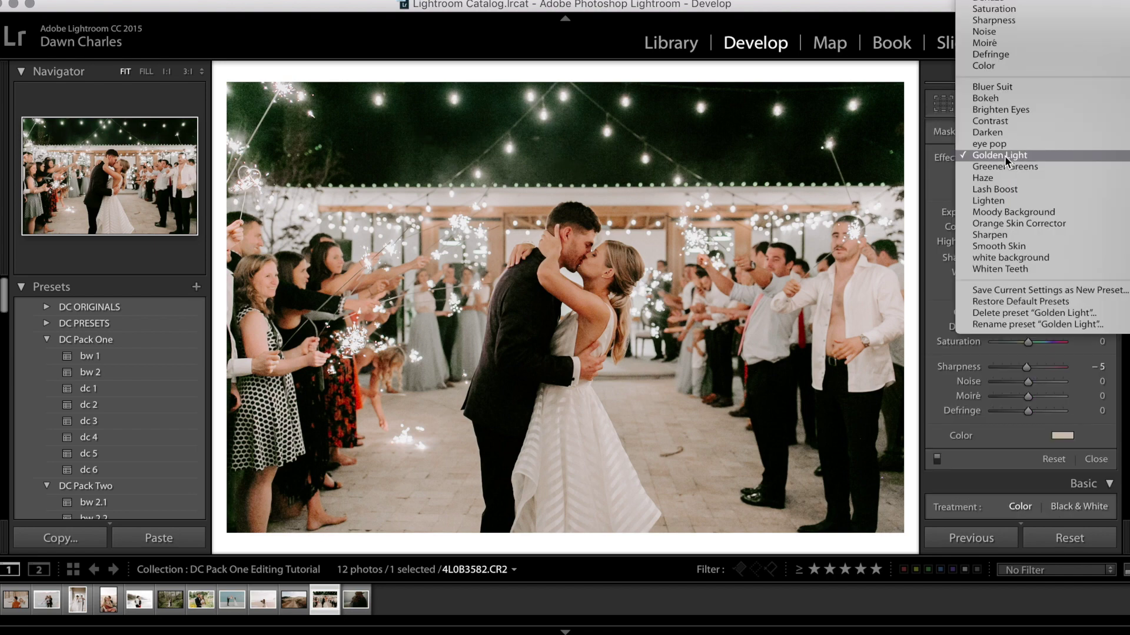
pyautogui.click(1000, 133)
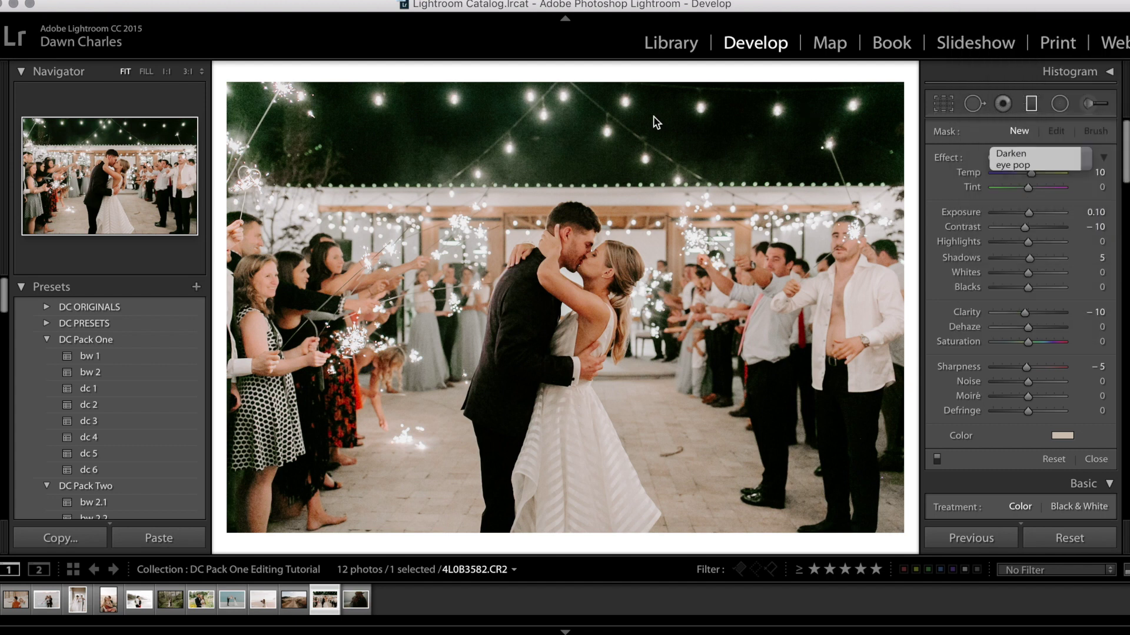
pyautogui.moveTo(549, 94); pyautogui.dragTo(557, 268)
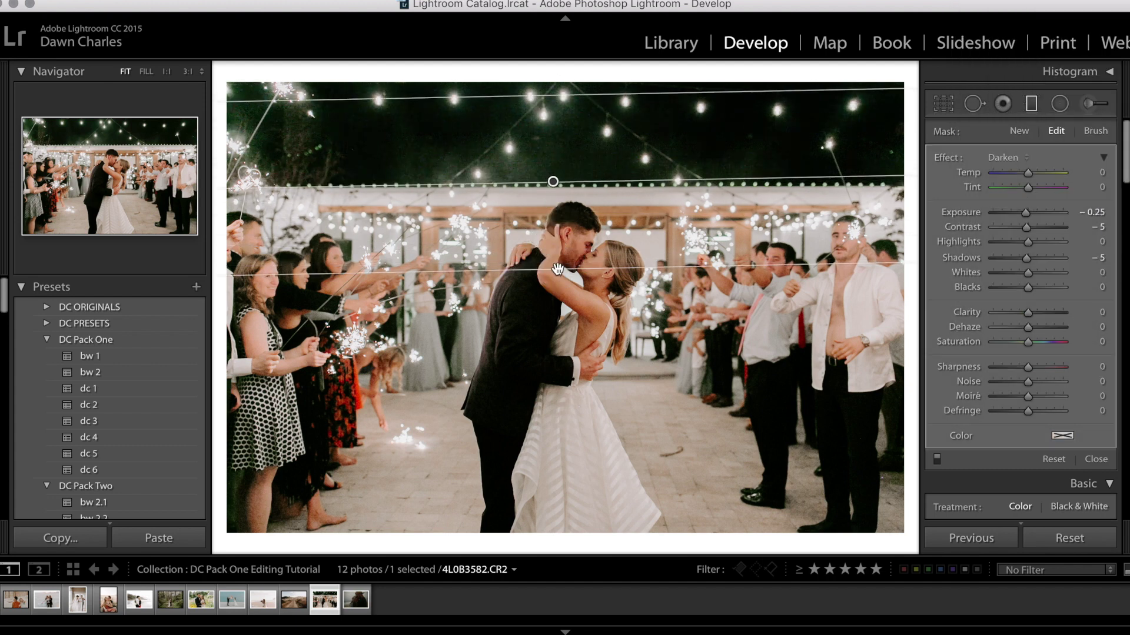
pyautogui.moveTo(1096, 210); pyautogui.dragTo(1096, 212)
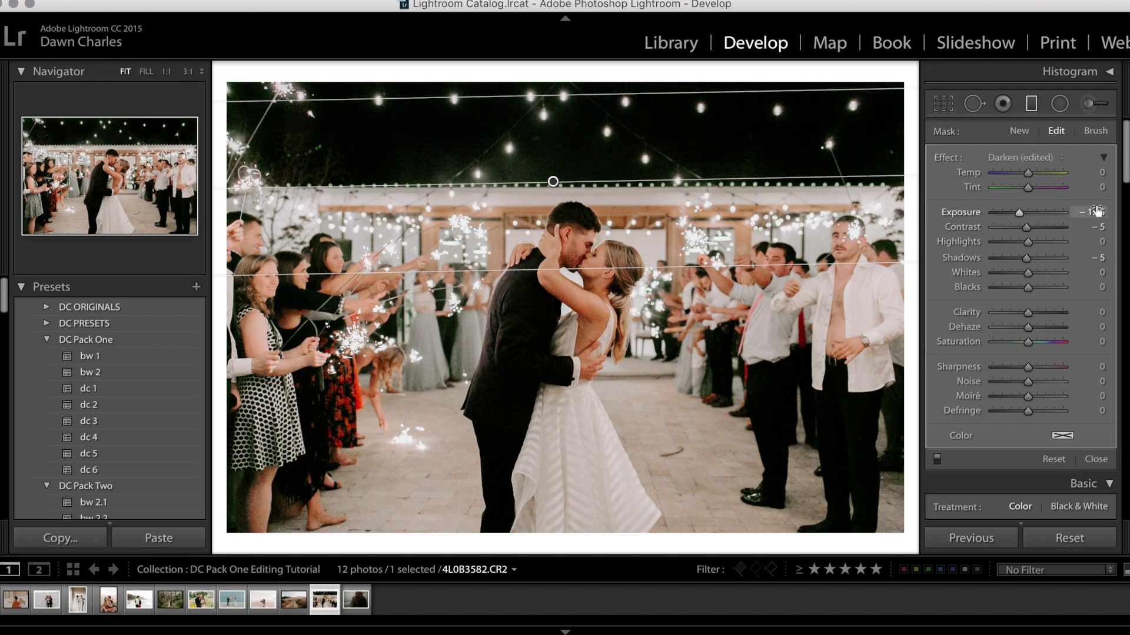
pyautogui.press('Return')
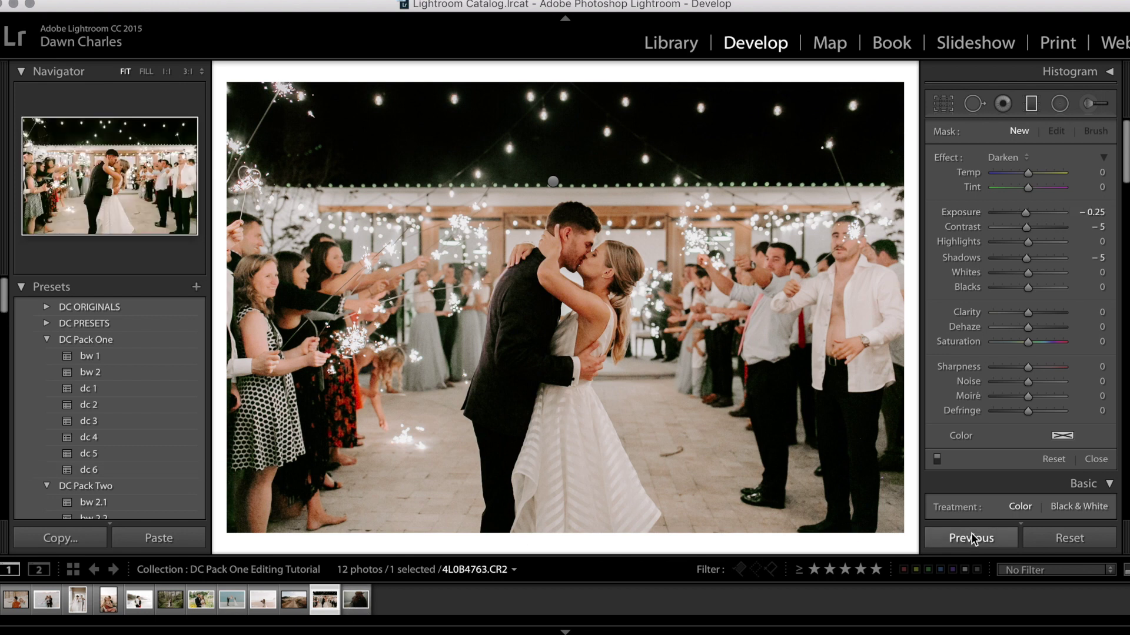
pyautogui.click(1096, 459)
# Step: Open the last photo, the couple embracing on the beach, and raise its Exposure to +1.50
pyautogui.click(349, 602)
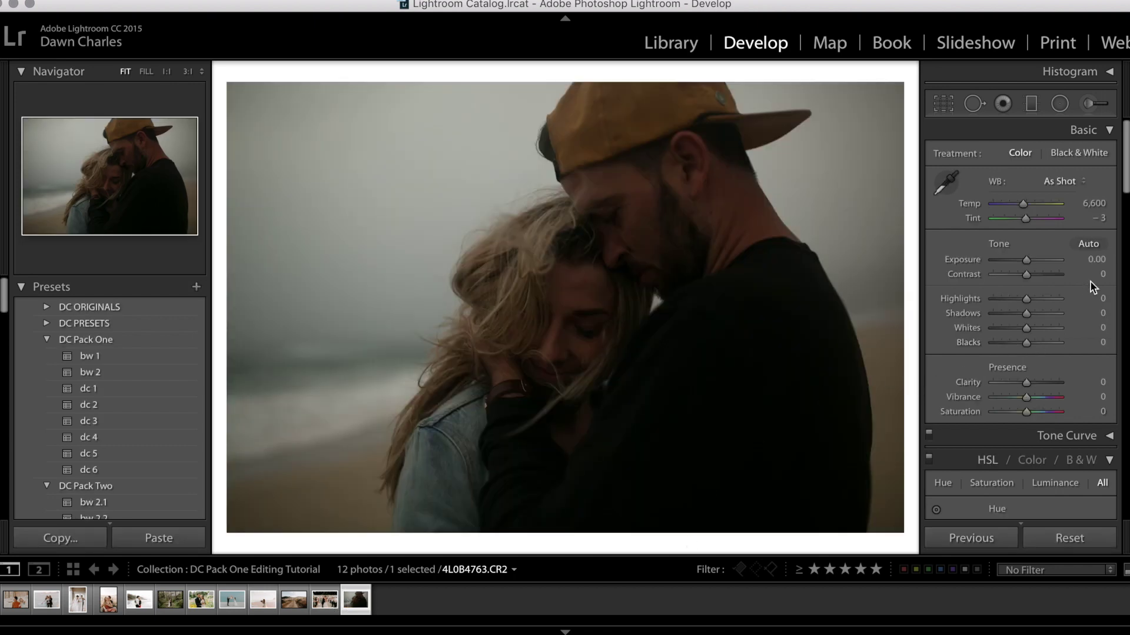
pyautogui.click(1096, 259)
pyautogui.write('0.8')
pyautogui.press('Return')
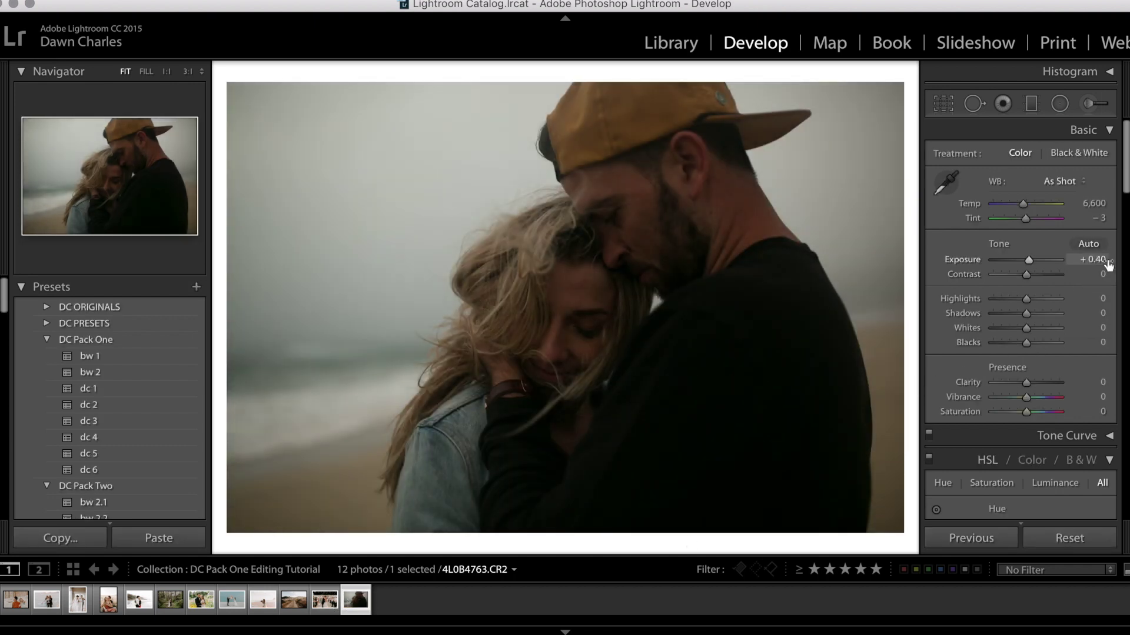
pyautogui.press('Up')
pyautogui.press('Up')
pyautogui.press('Up')
pyautogui.press('Up')
pyautogui.press('Up')
pyautogui.press('Up')
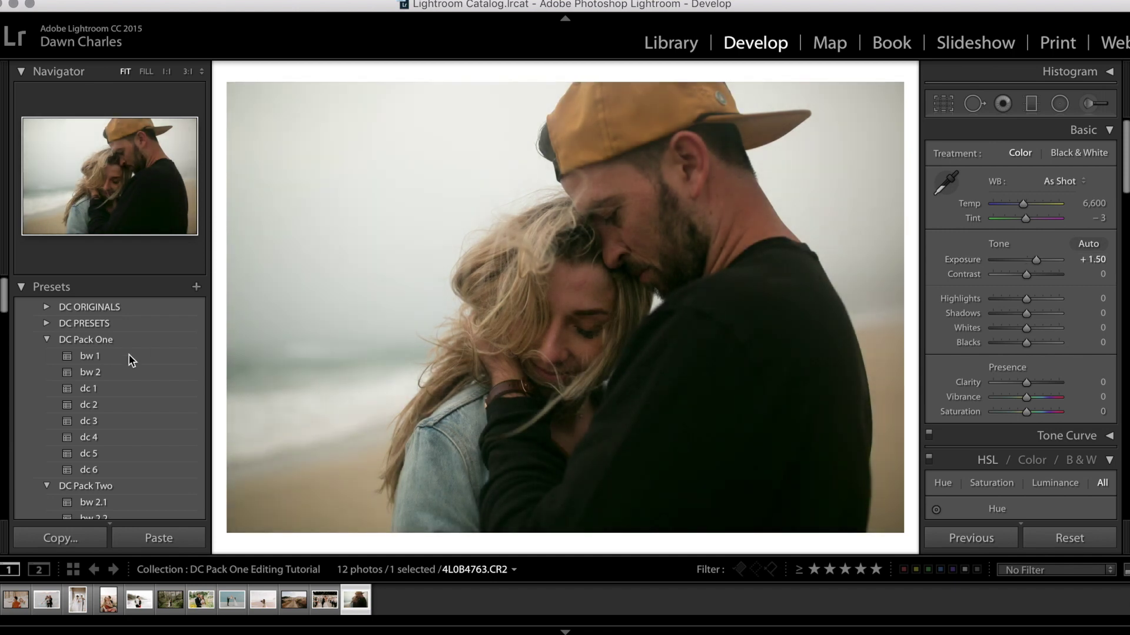
# Step: Apply the bw 1 preset to the beach couple photo and raise Exposure to +2.20
pyautogui.click(107, 357)
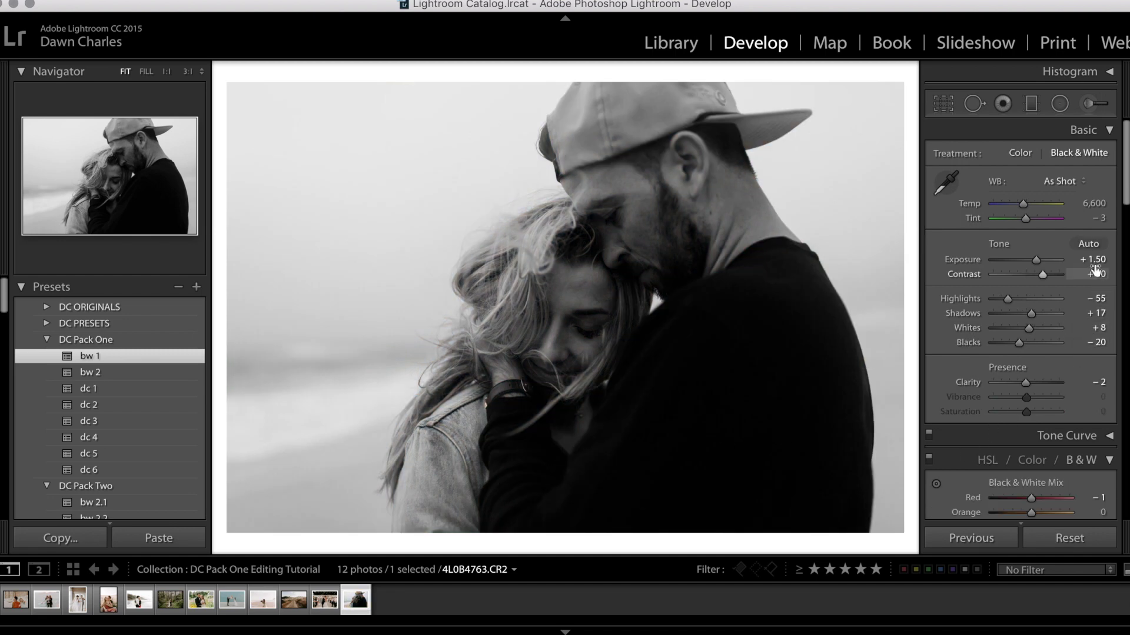
pyautogui.press('Up')
pyautogui.press('Up')
pyautogui.press('Up')
pyautogui.press('Up')
pyautogui.press('Up')
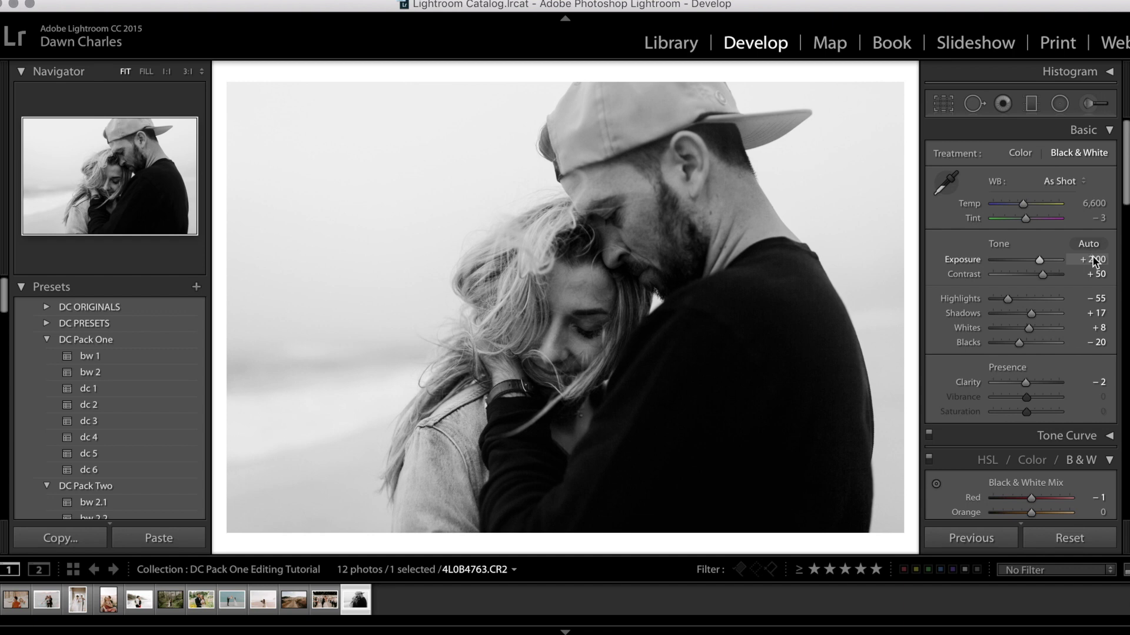
pyautogui.press('Up')
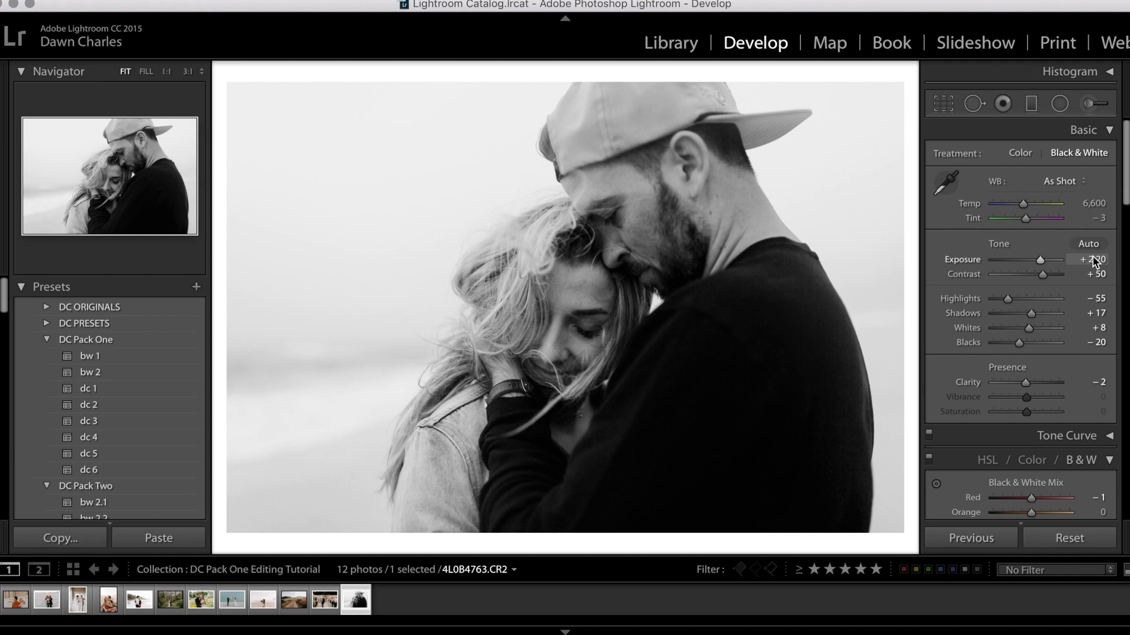
# Step: Reset the beach couple photo's edits and apply the bw 2 preset with Exposure at +2.30
pyautogui.click(1047, 536)
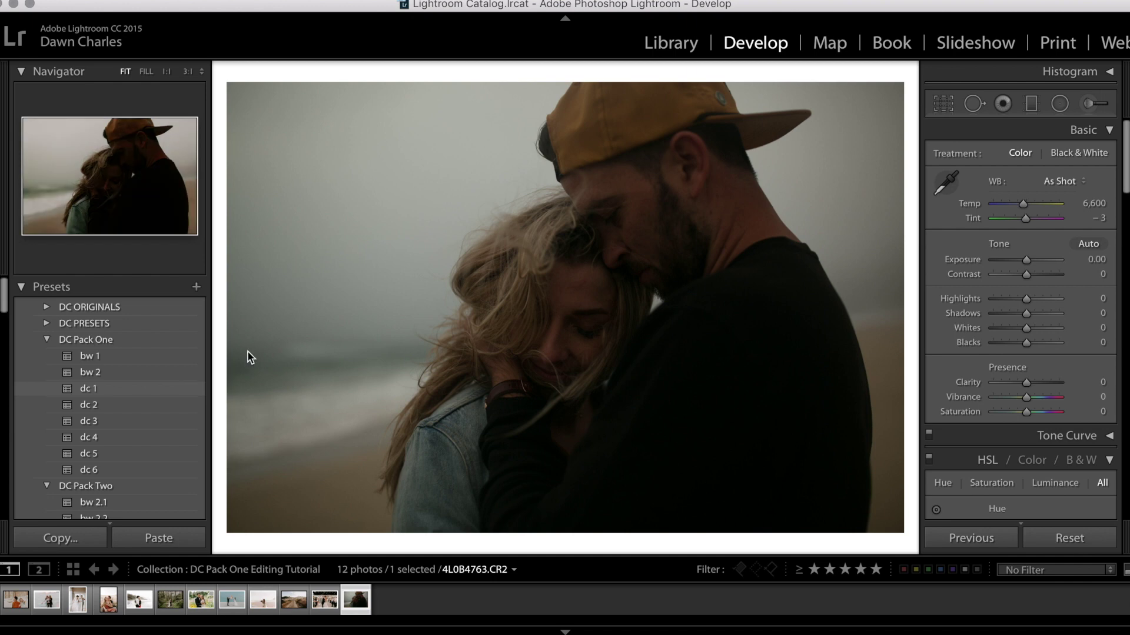
pyautogui.moveTo(1105, 262); pyautogui.dragTo(1111, 263)
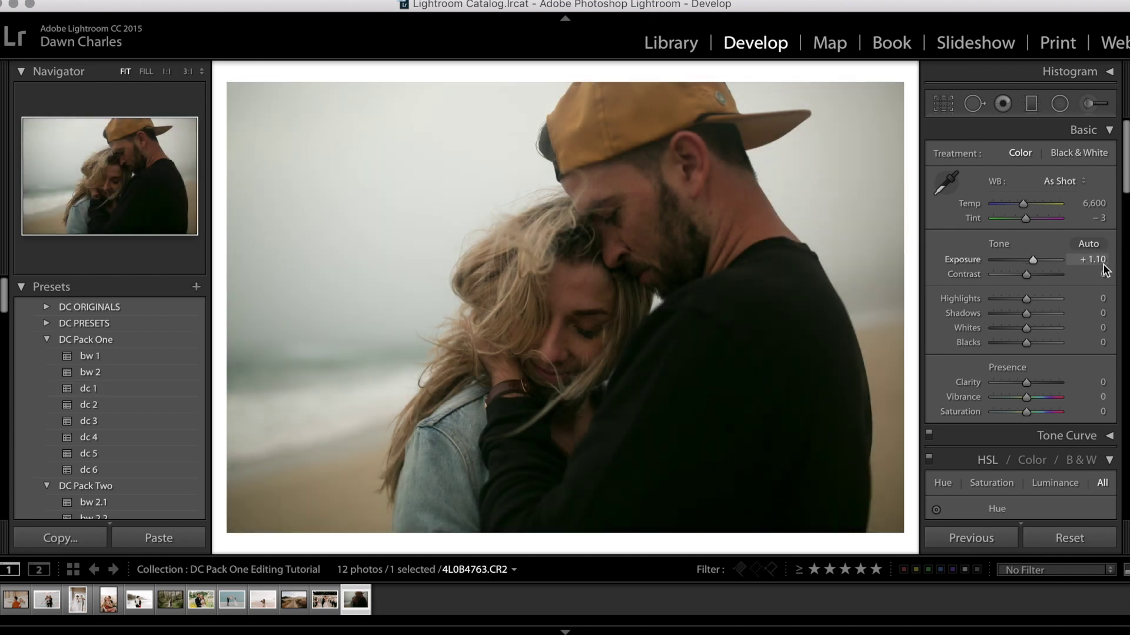
pyautogui.click(76, 374)
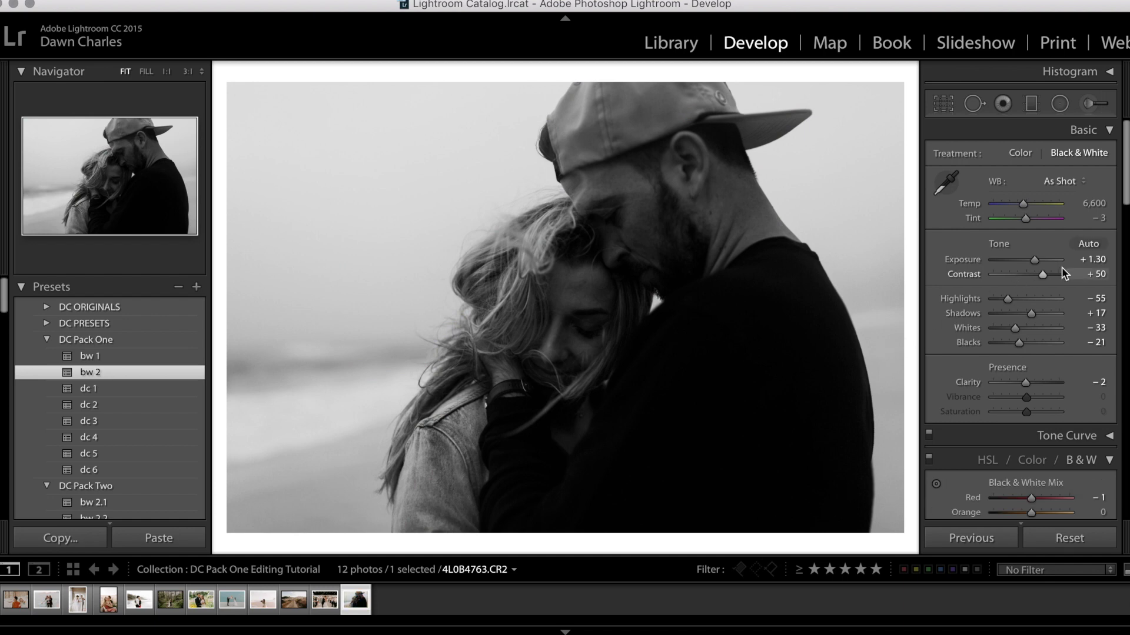
pyautogui.moveTo(1105, 258); pyautogui.dragTo(1105, 259)
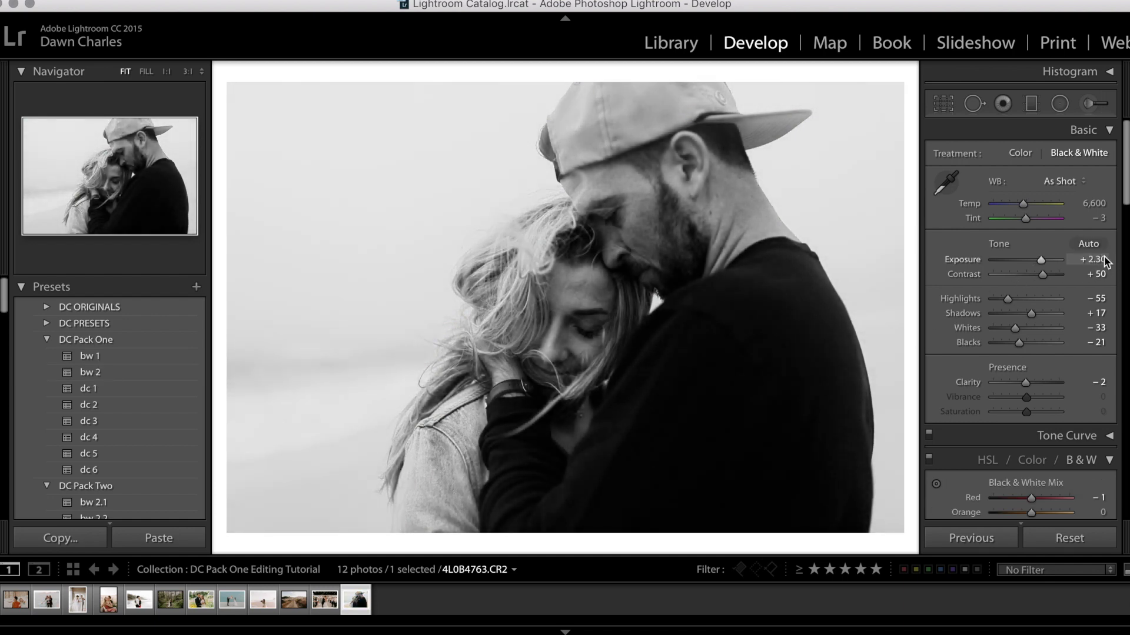
# Step: Add film grain to the black-and-white beach photo with a Grain Amount of about 19
pyautogui.scroll(-15, 1104, 260)
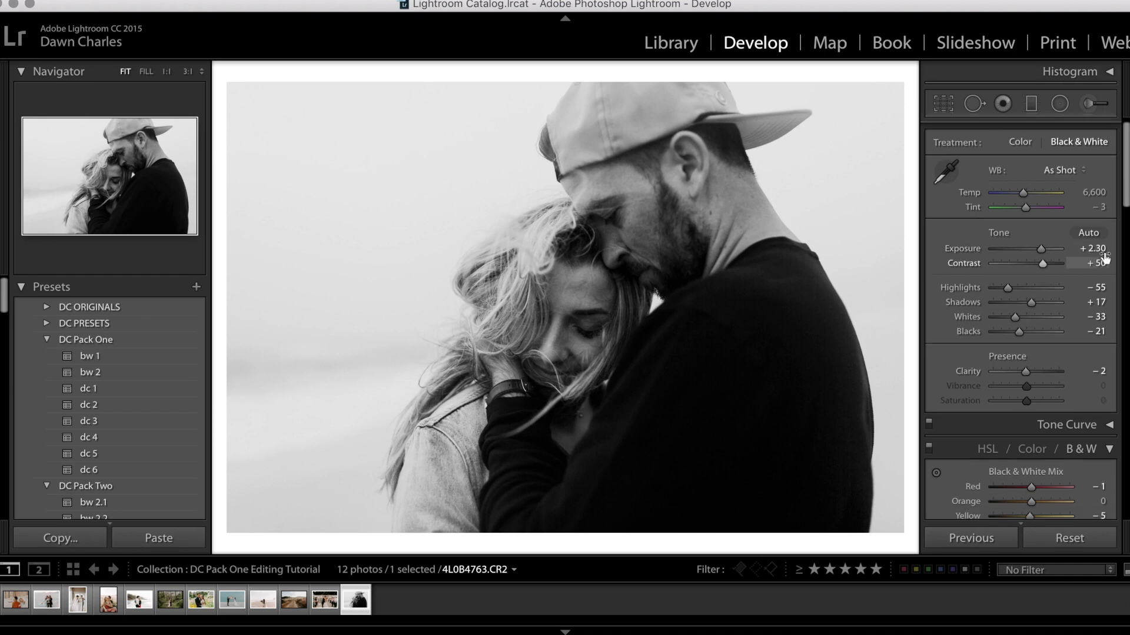
pyautogui.scroll(-8, 1105, 260)
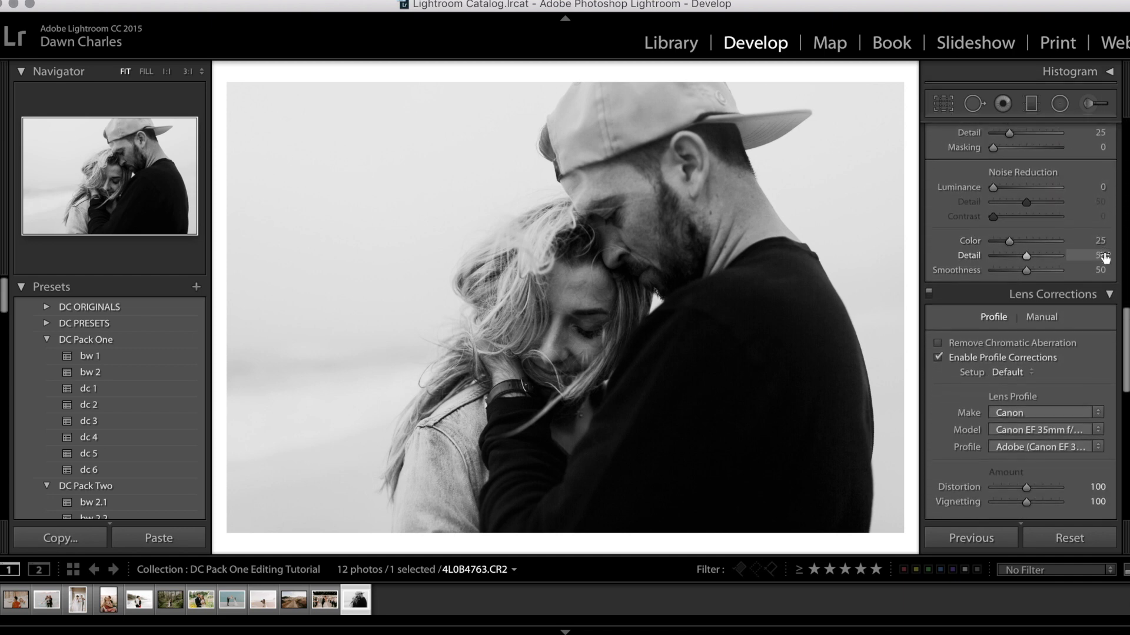
pyautogui.scroll(10, 1105, 261)
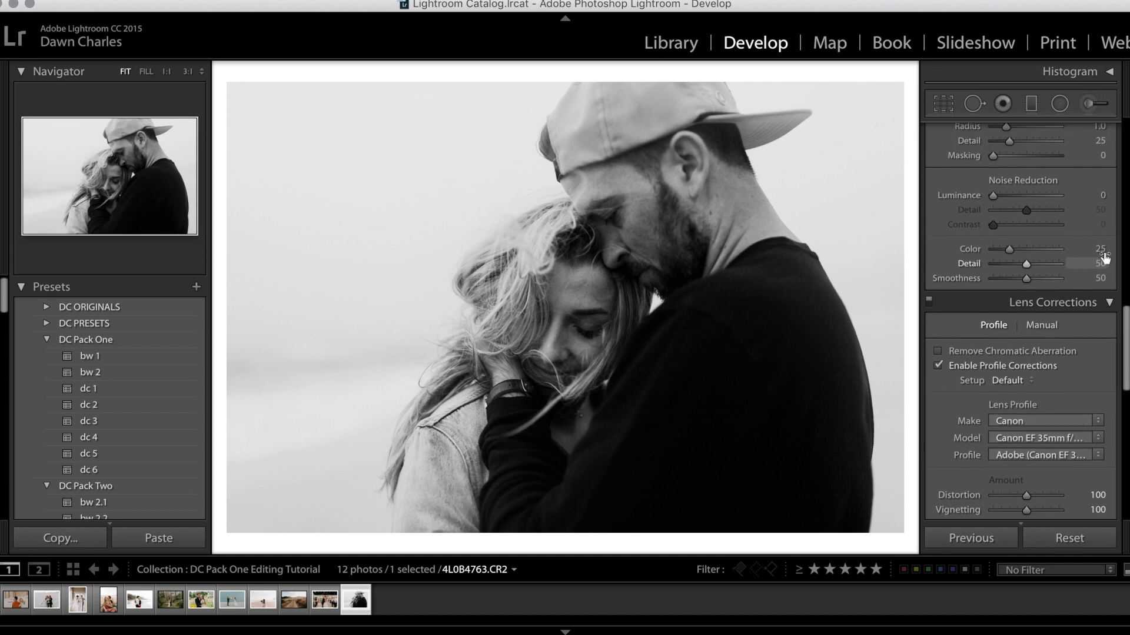
pyautogui.scroll(3, 1105, 259)
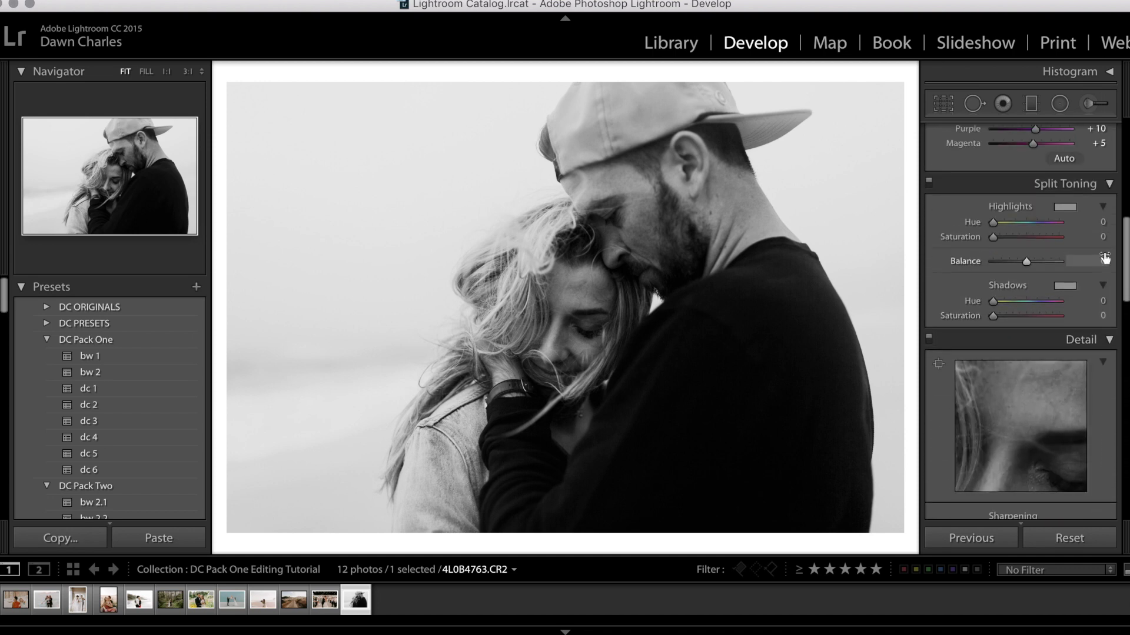
pyautogui.scroll(-12, 1103, 251)
pyautogui.moveTo(993, 352); pyautogui.dragTo(1012, 357)
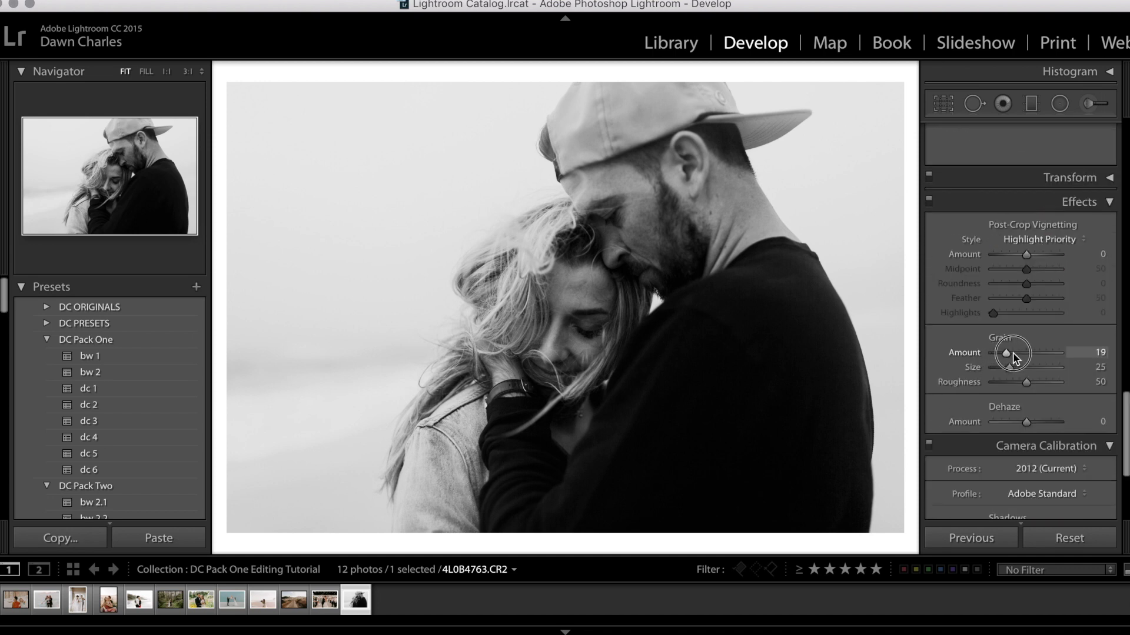
pyautogui.scroll(15, 1030, 390)
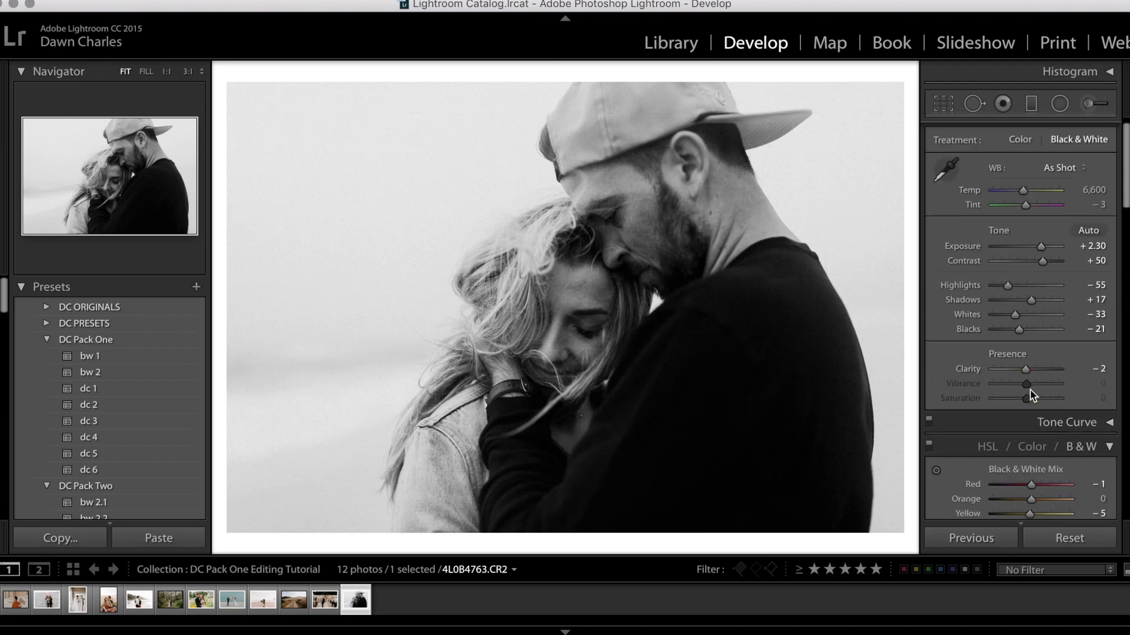
# Step: Add a graduated filter rising from the photo's lower edge to the couple's faces, using the Moody Background effect
pyautogui.click(1029, 106)
pyautogui.moveTo(557, 508); pyautogui.dragTo(556, 326)
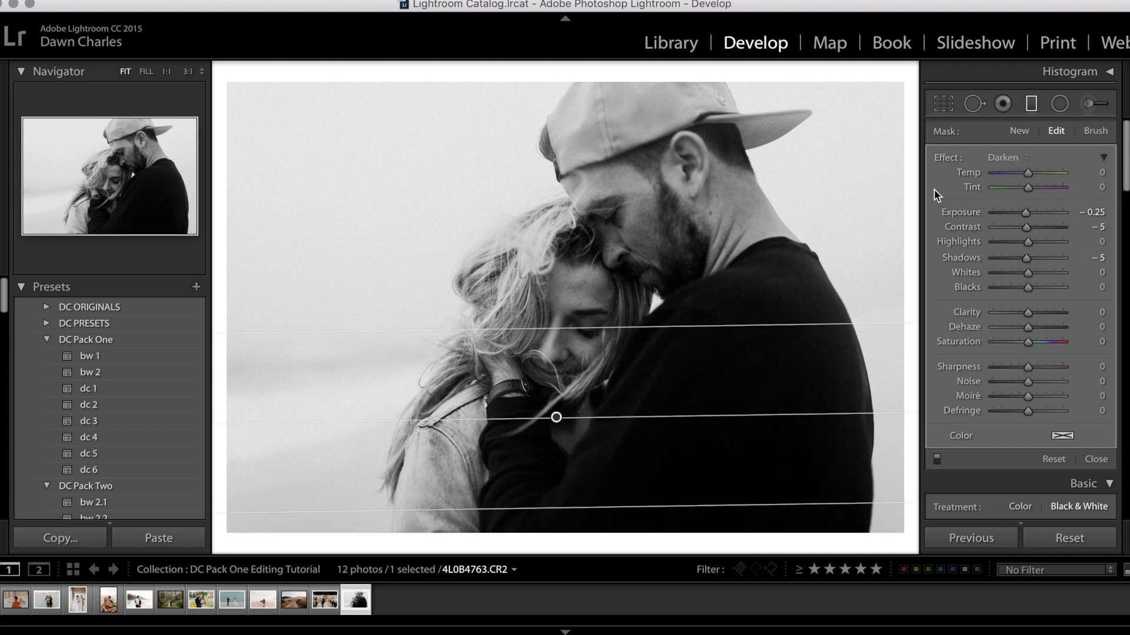
pyautogui.click(1008, 155)
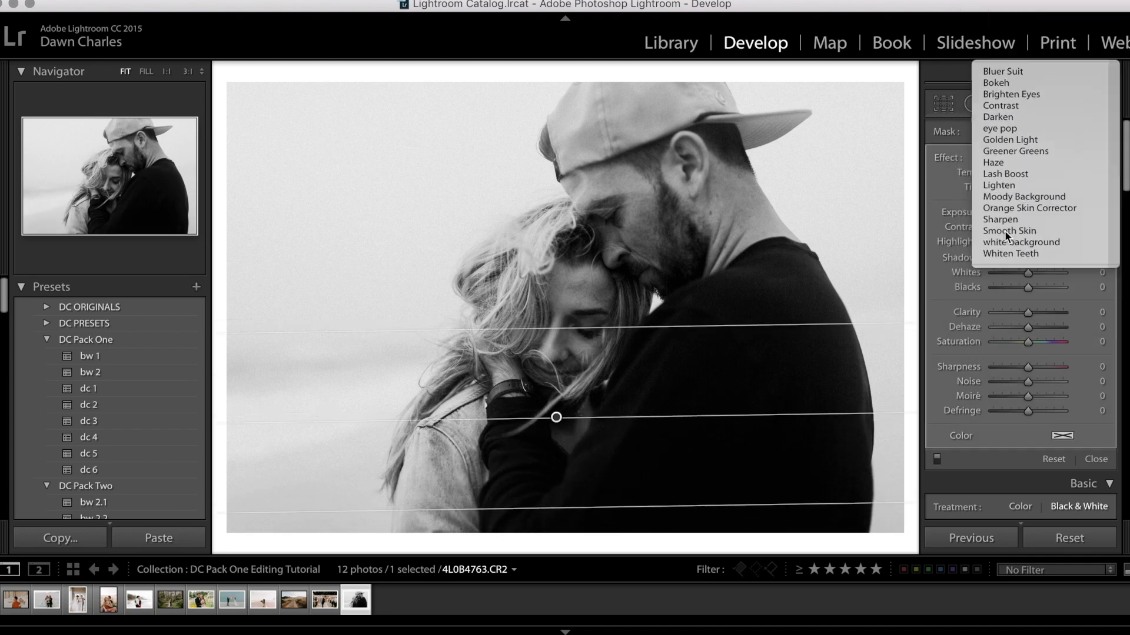
pyautogui.click(1004, 230)
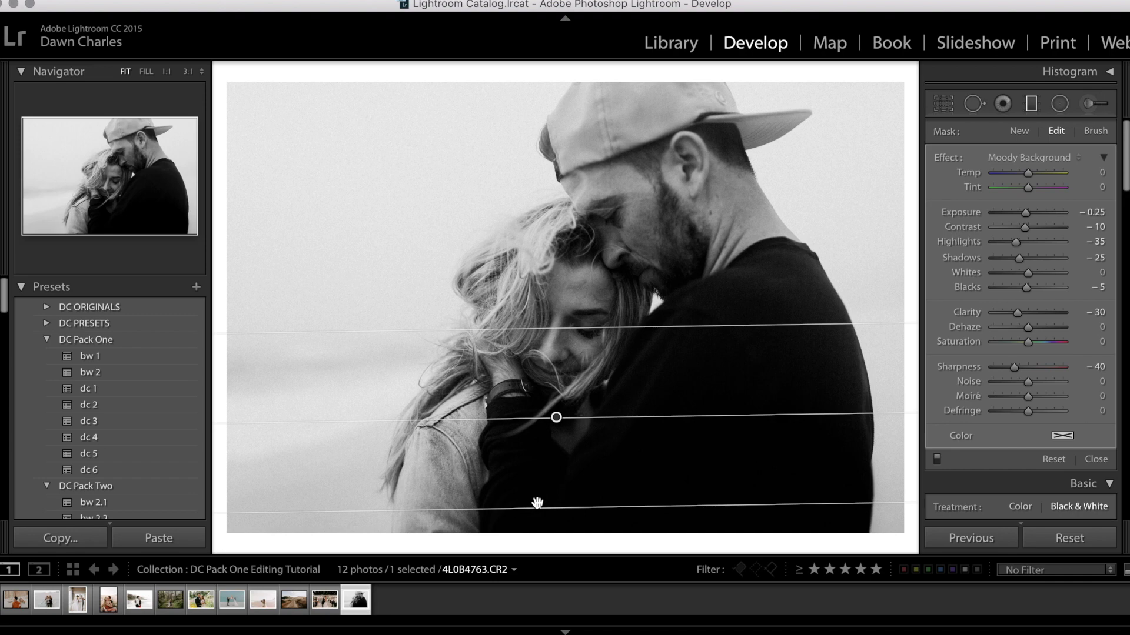
# Step: Brush the Darken effect at size 21 onto the lower-left area of the beach photo and close the adjustment brush
pyautogui.click(1091, 108)
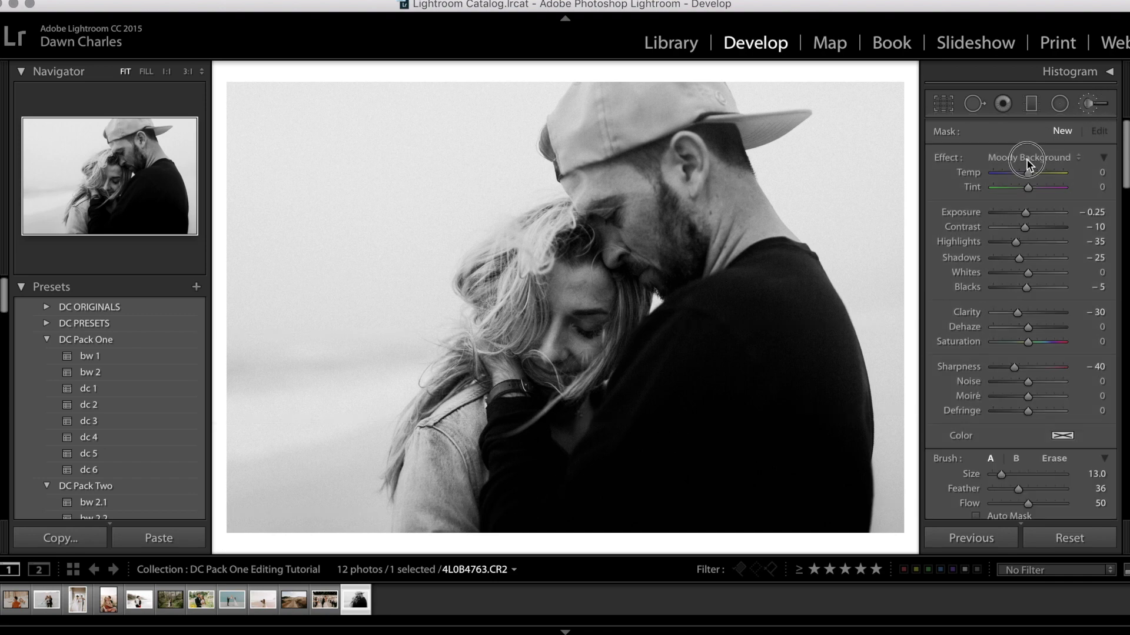
pyautogui.click(1026, 159)
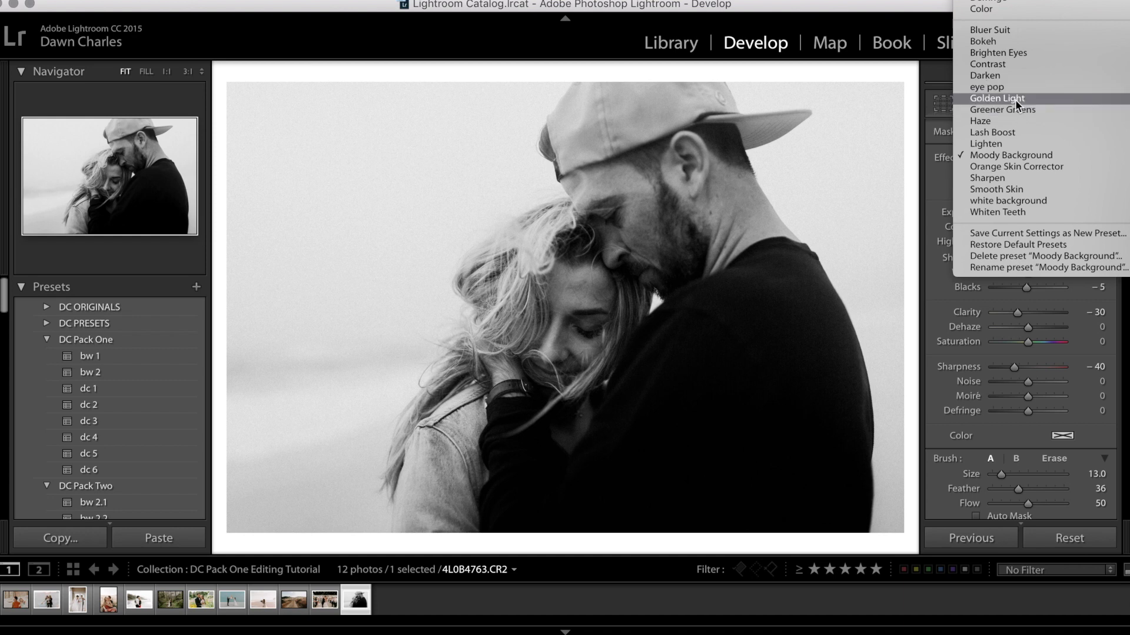
pyautogui.click(1000, 143)
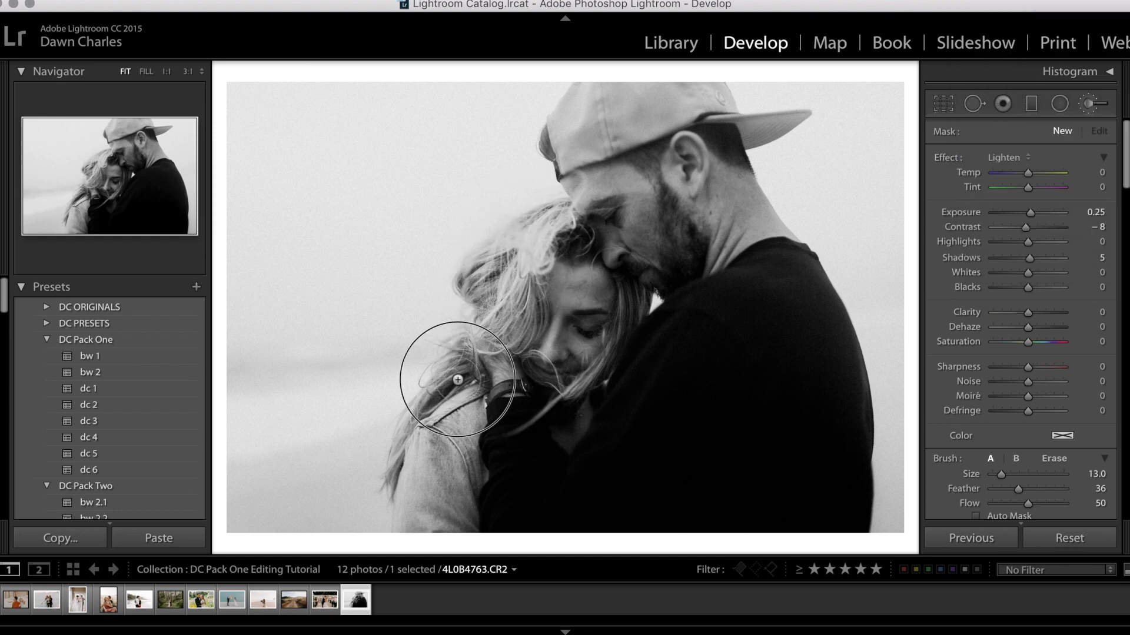
pyautogui.click(1026, 158)
pyautogui.click(1001, 93)
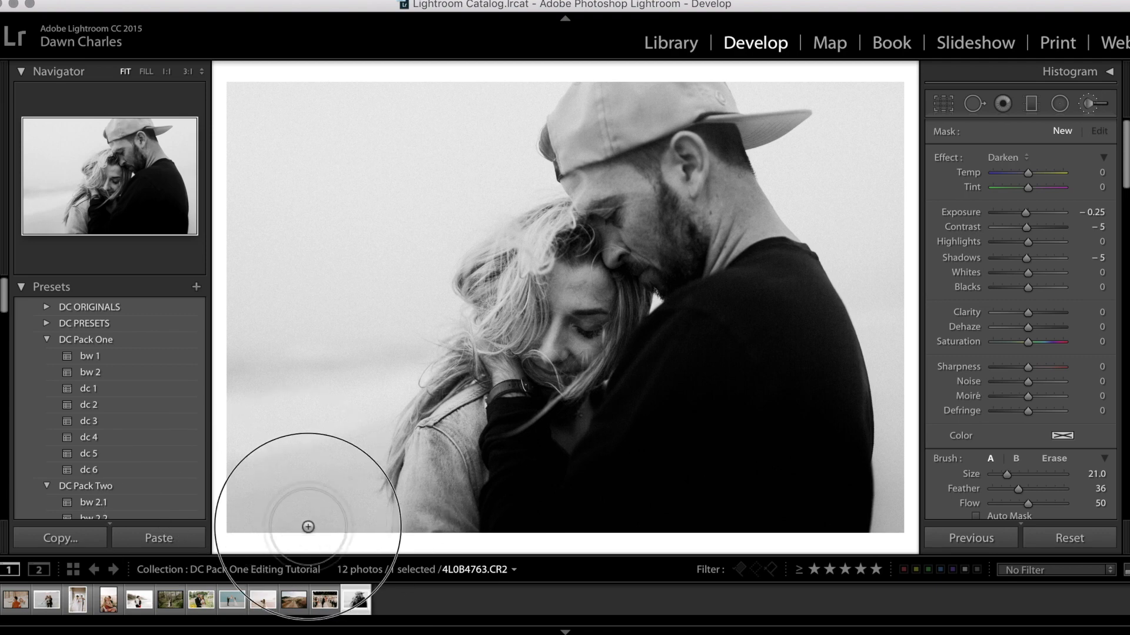
pyautogui.scroll(-5, 970, 410)
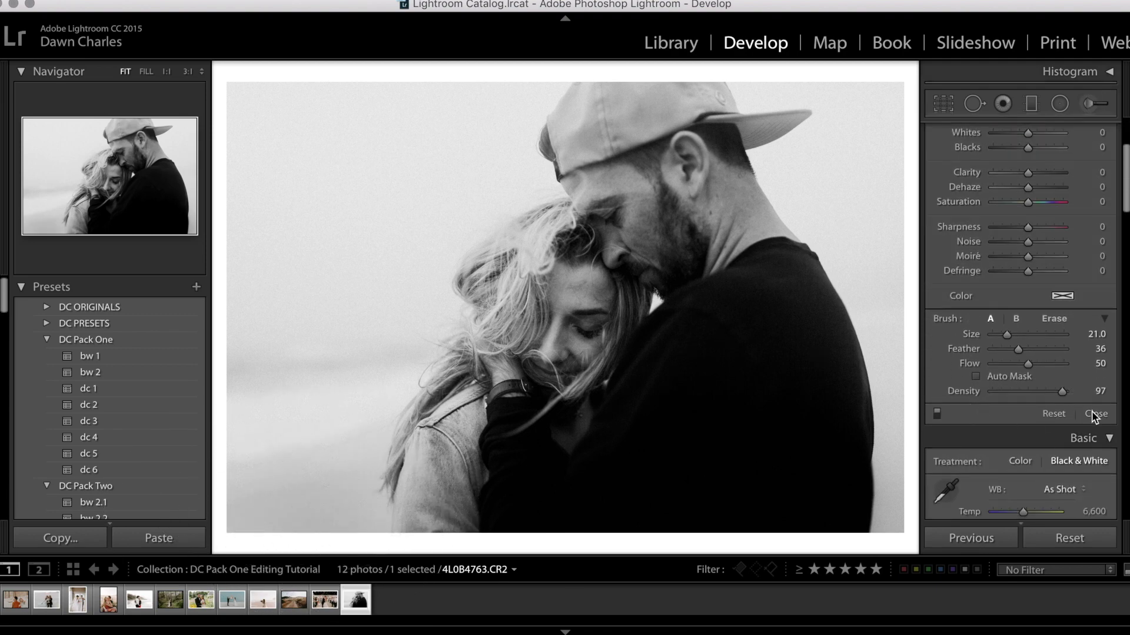
pyautogui.click(1093, 414)
pyautogui.scroll(3, 950, 314)
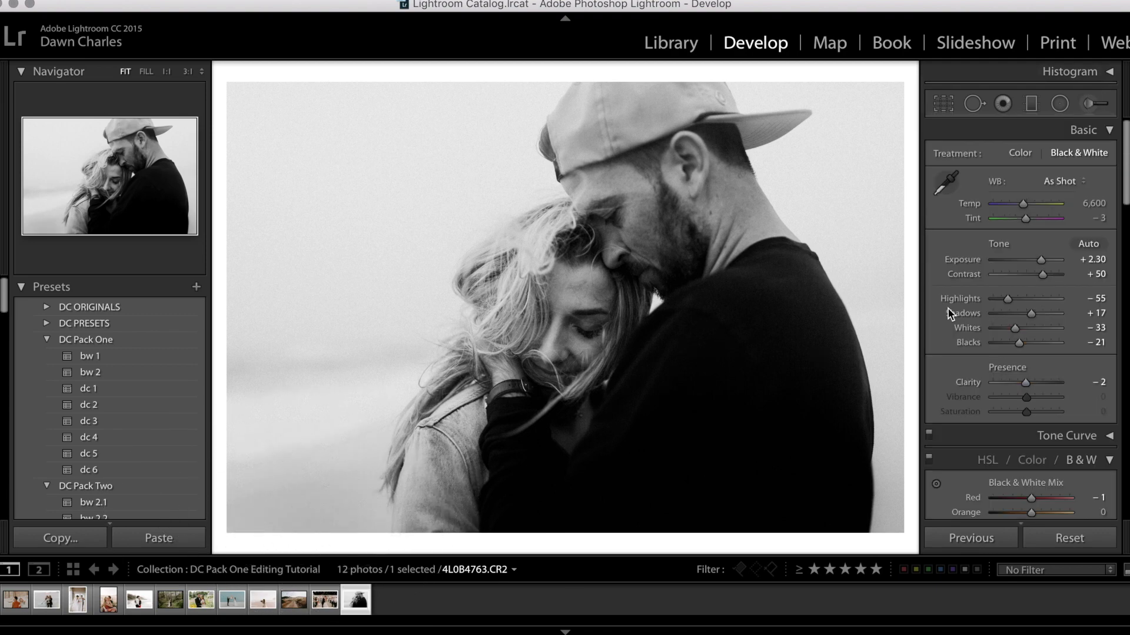